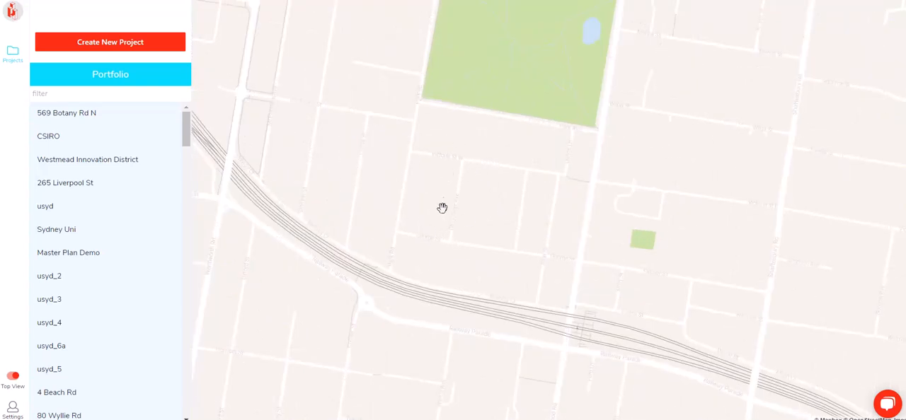
Start a new project and outline a closed boundary around the street block south of the park, about 194 m by 130 m
drag(481, 242, 458, 237)
scroll(461, 202, up, 1)
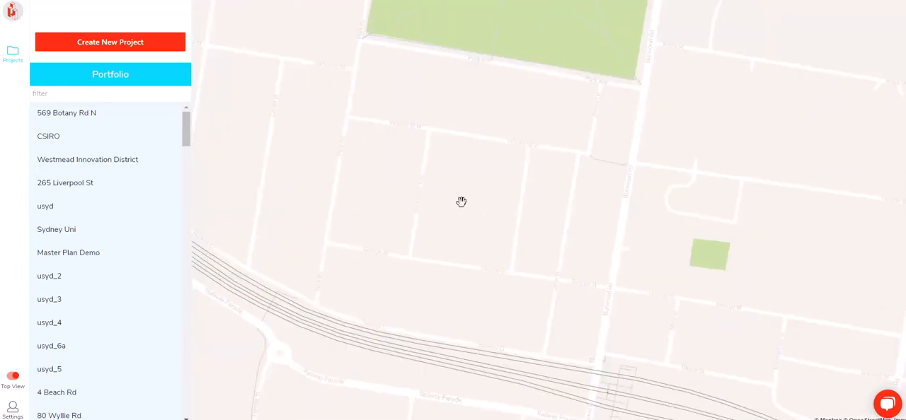
click(106, 44)
click(411, 255)
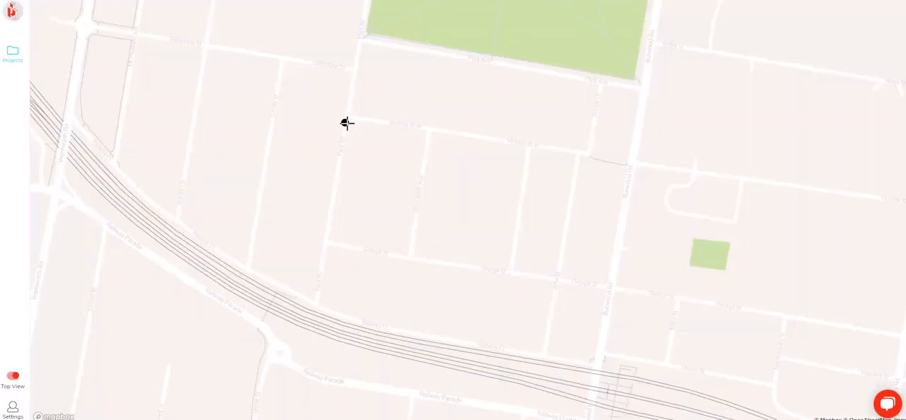
click(346, 119)
click(531, 146)
click(512, 275)
click(325, 245)
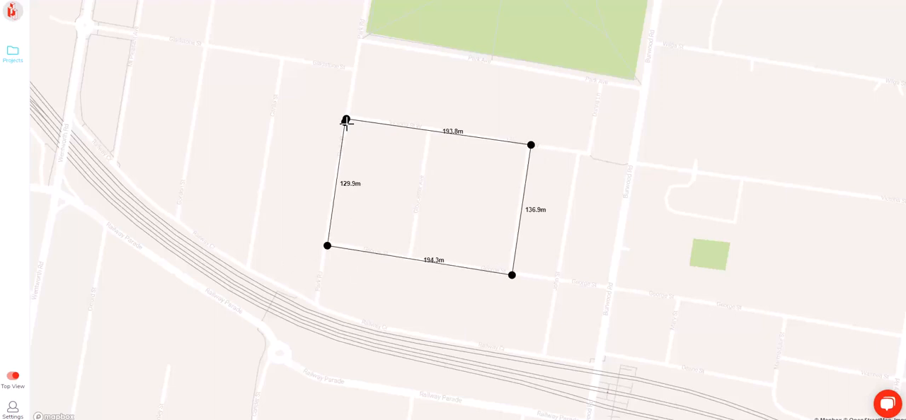
click(346, 119)
Name the project "burwood project" and create it
click(386, 208)
text(burwood project)
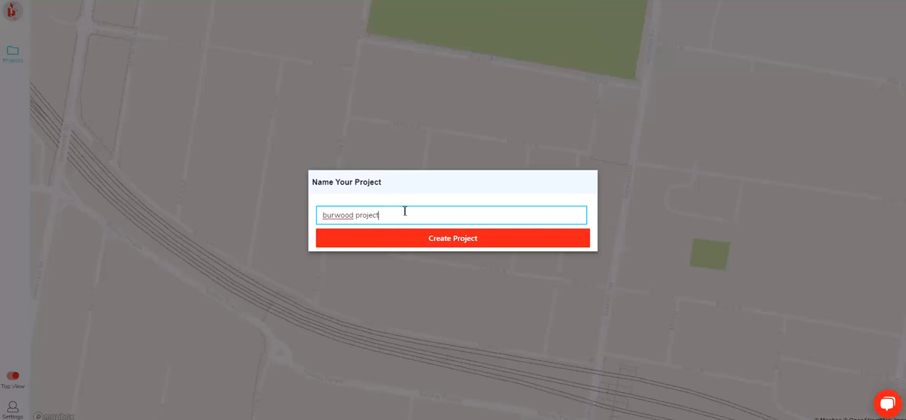
click(479, 239)
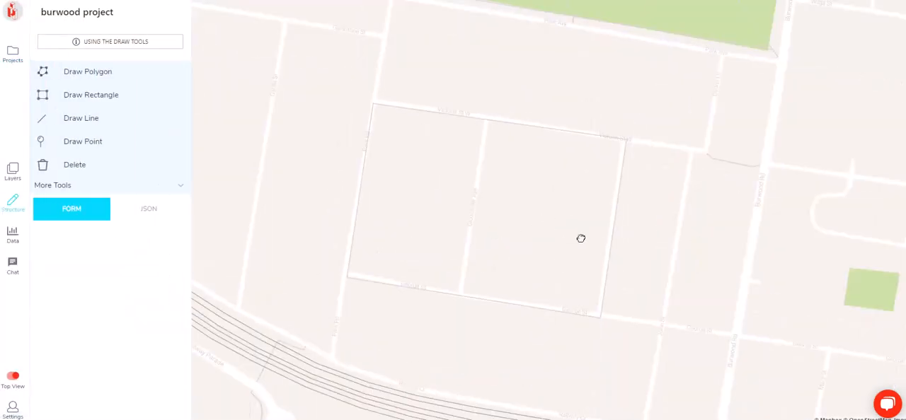
Examine the streets, parks and railway line surrounding the project boundary
scroll(495, 191, down, 5)
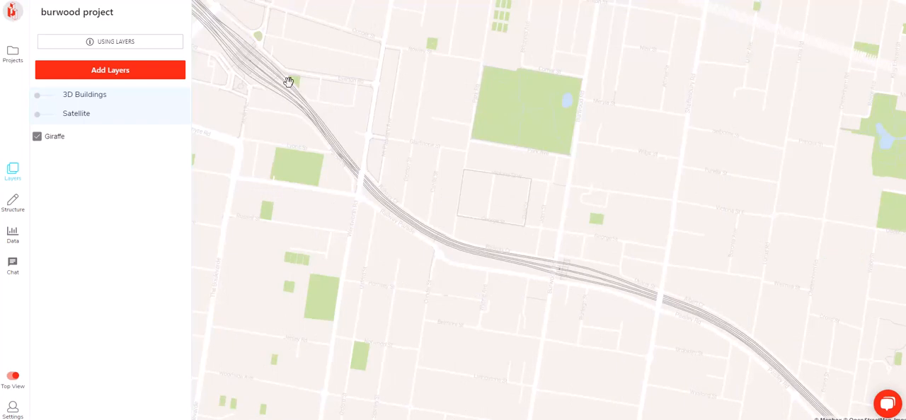
drag(308, 126, 375, 163)
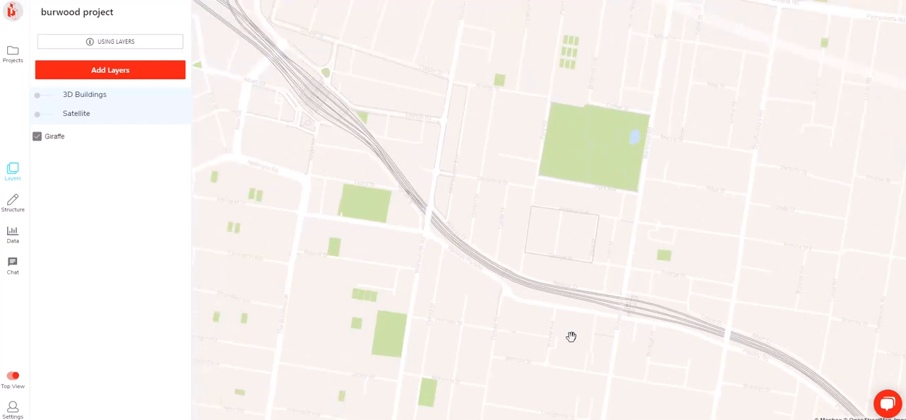
drag(575, 311, 503, 223)
scroll(424, 255, up, 5)
drag(711, 129, 525, 224)
scroll(525, 225, down, 2)
drag(642, 148, 537, 163)
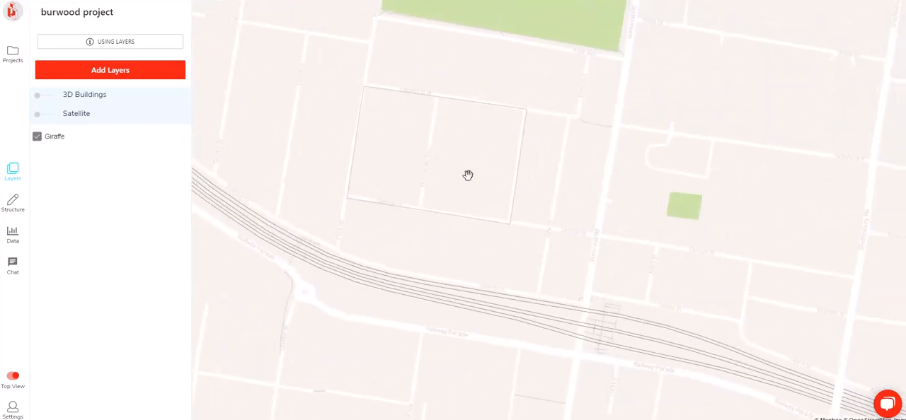
Find and add the Heritage Items and Land Use Zoning layers from NSW LEP Controls to the project
click(113, 69)
click(97, 63)
text(eritage)
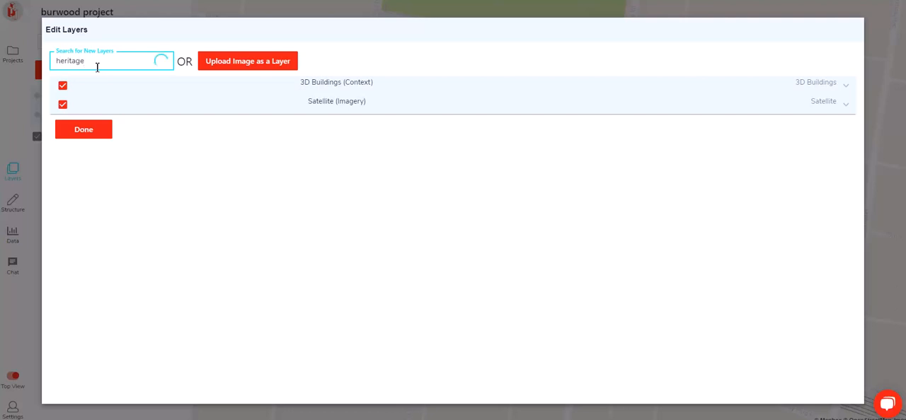
click(62, 85)
double_click(61, 62)
text(ze)
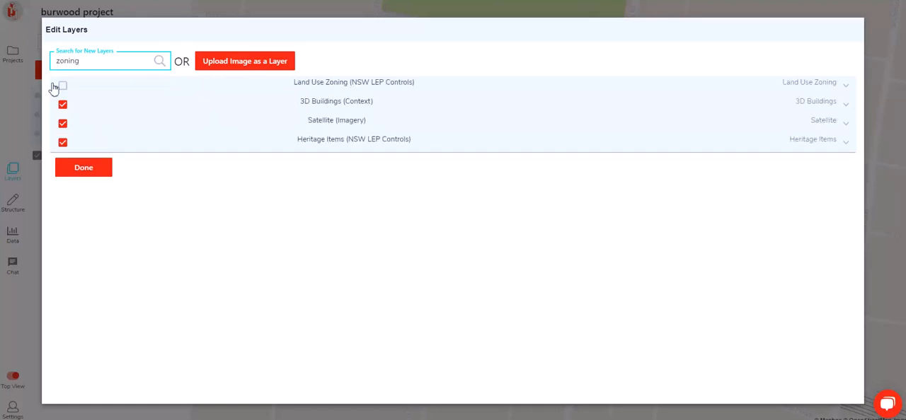
click(62, 86)
Find and add the Cadastre (NSW) and public/NSW_Imagery layers to the project
double_click(75, 63)
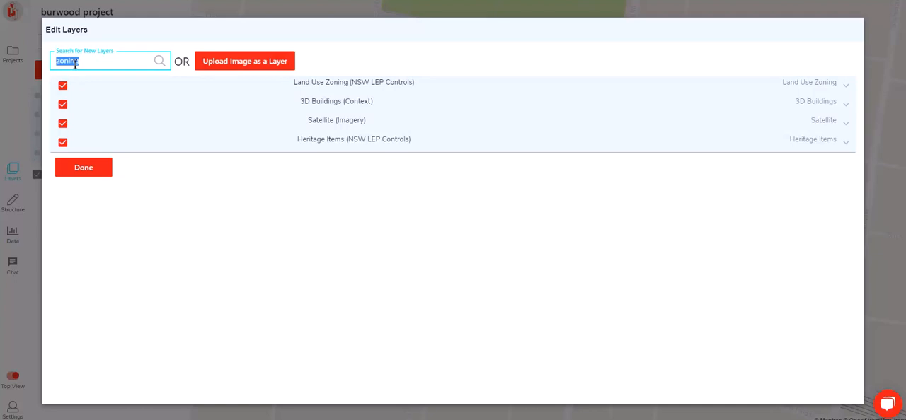
text(cadastre)
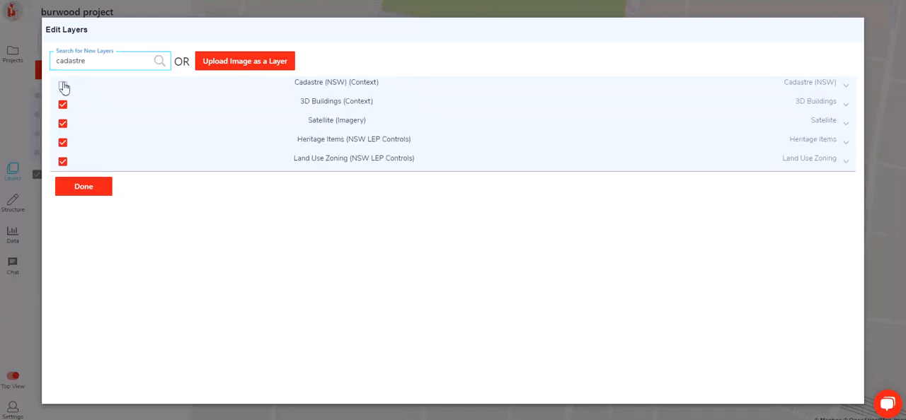
click(62, 86)
double_click(86, 62)
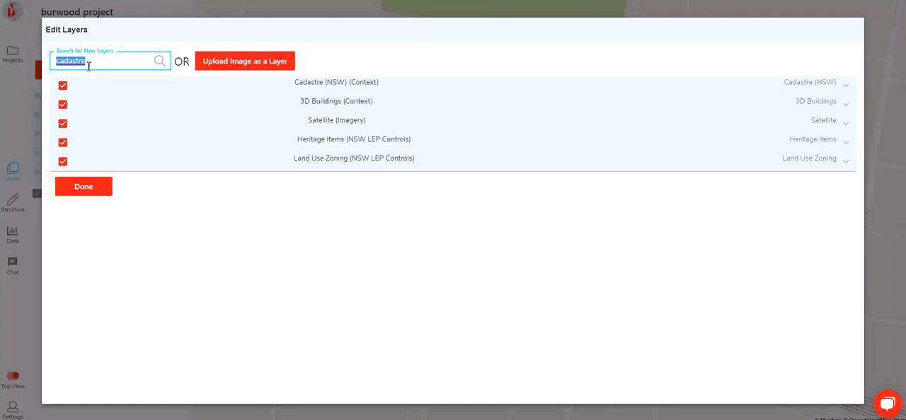
text(imagery)
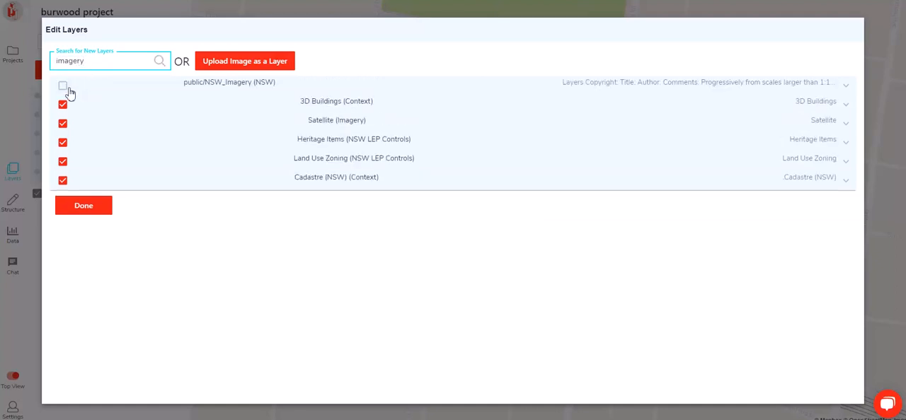
click(187, 91)
Find and add the Height of Building (m) layer, and finish editing the project's layers
double_click(89, 63)
text(height of building)
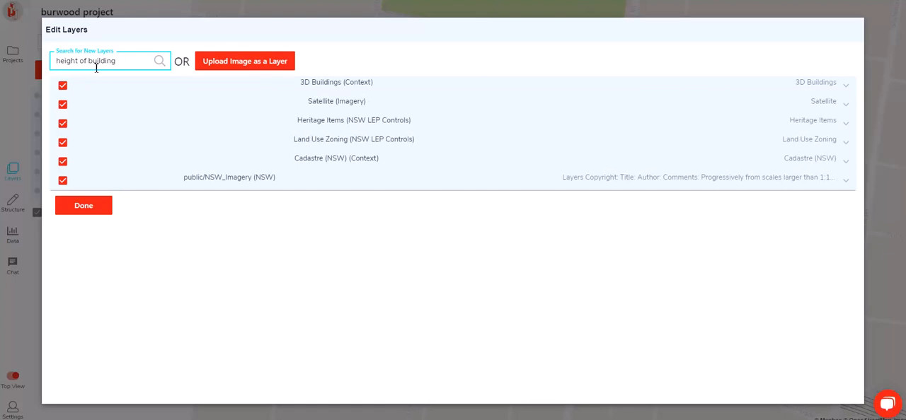
double_click(92, 61)
click(86, 95)
click(65, 88)
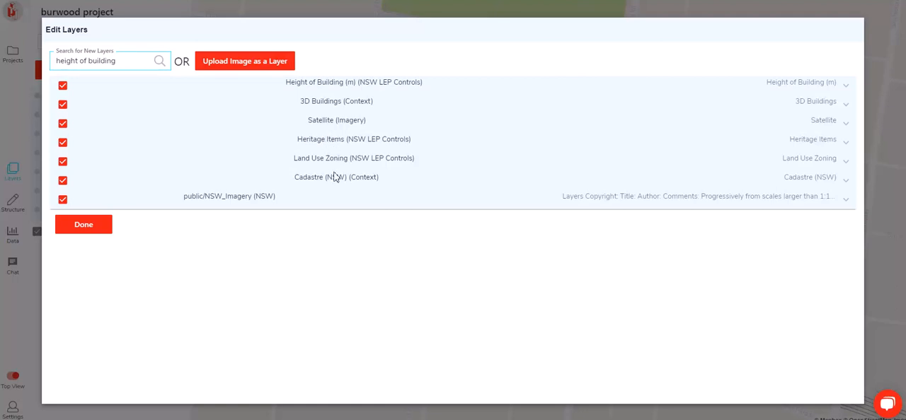
click(66, 228)
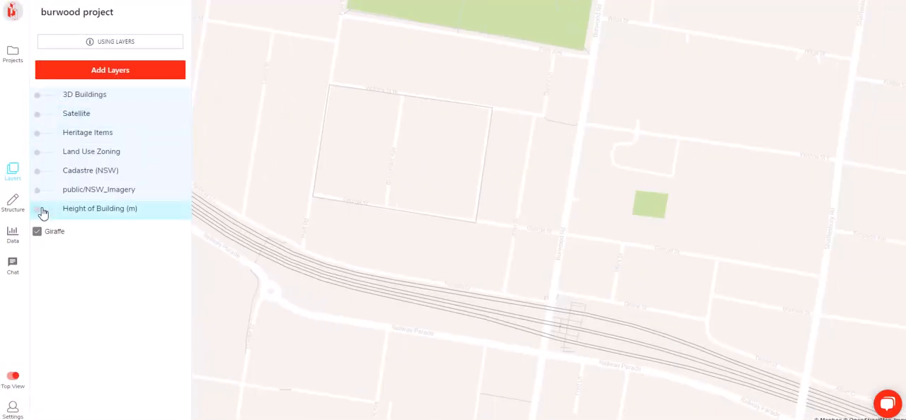
Show the public/NSW_Imagery layer at full opacity over the project site
click(48, 191)
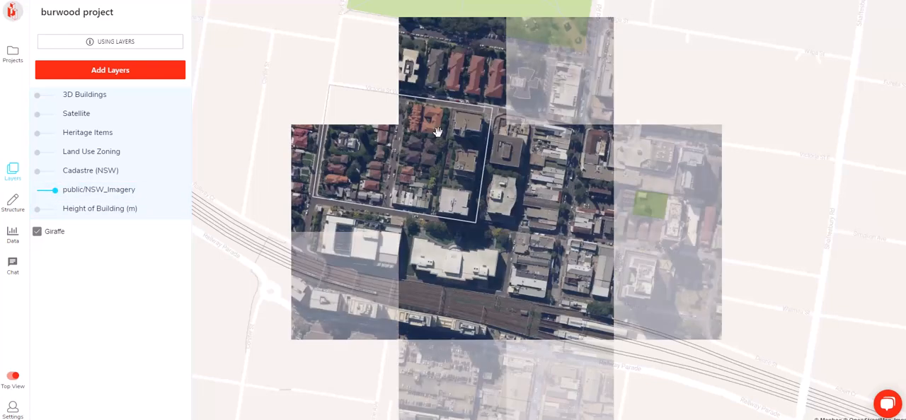
scroll(368, 145, up, 3)
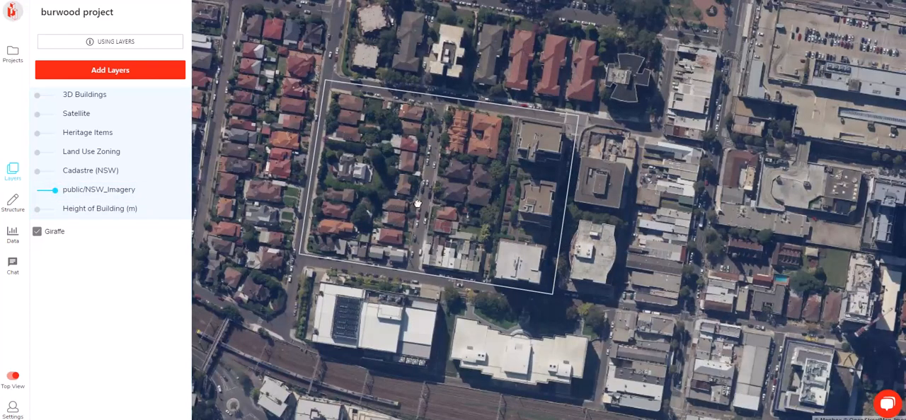
drag(396, 211, 462, 182)
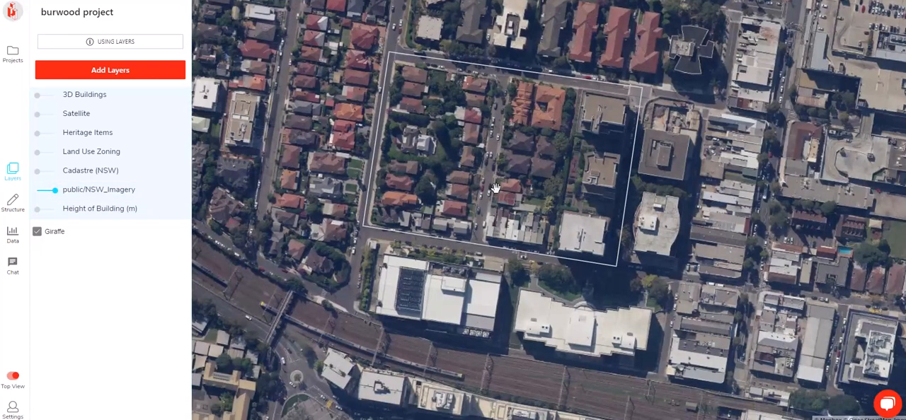
Show the Heritage Items layer and examine the heritage items inside and around the project boundary
click(41, 134)
scroll(712, 207, down, 5)
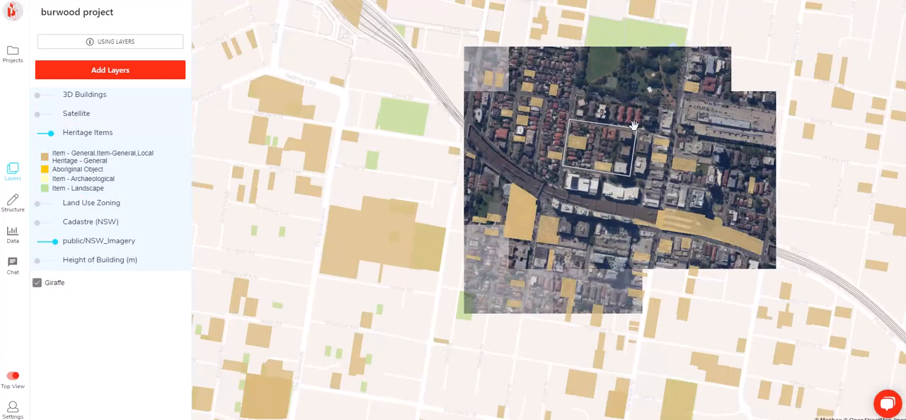
scroll(645, 201, up, 3)
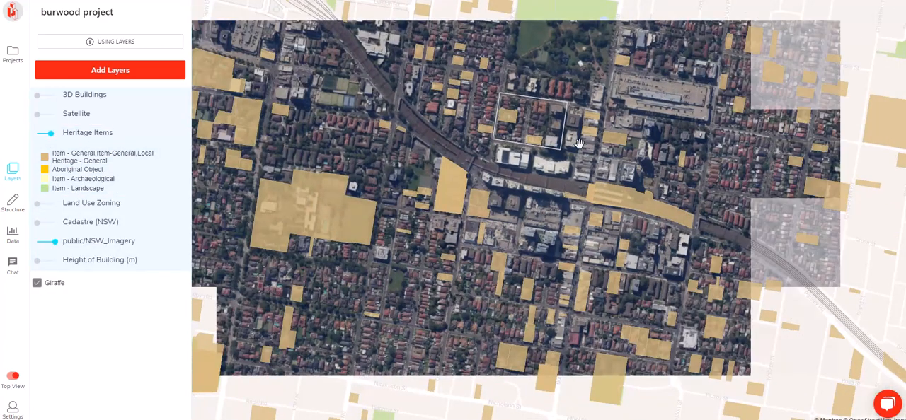
scroll(524, 99, up, 2)
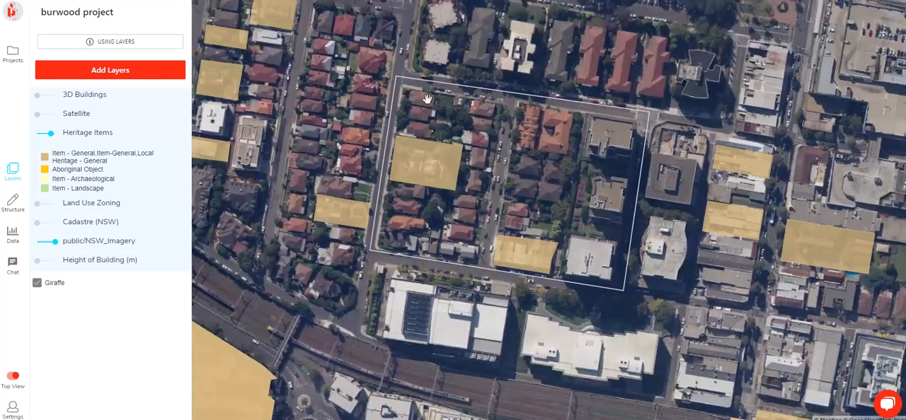
scroll(440, 162, up, 4)
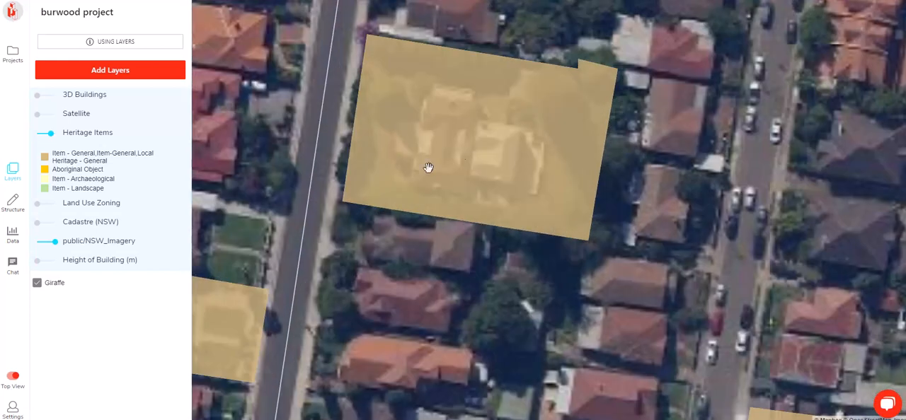
scroll(579, 227, down, 2)
scroll(488, 161, down, 5)
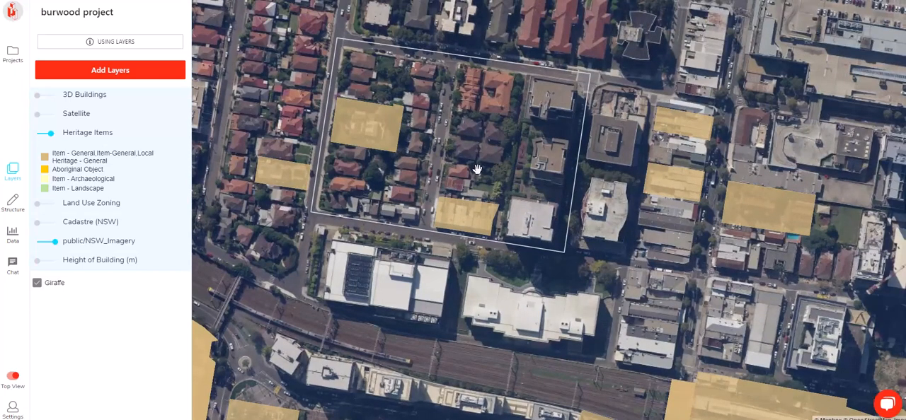
scroll(480, 171, down, 1)
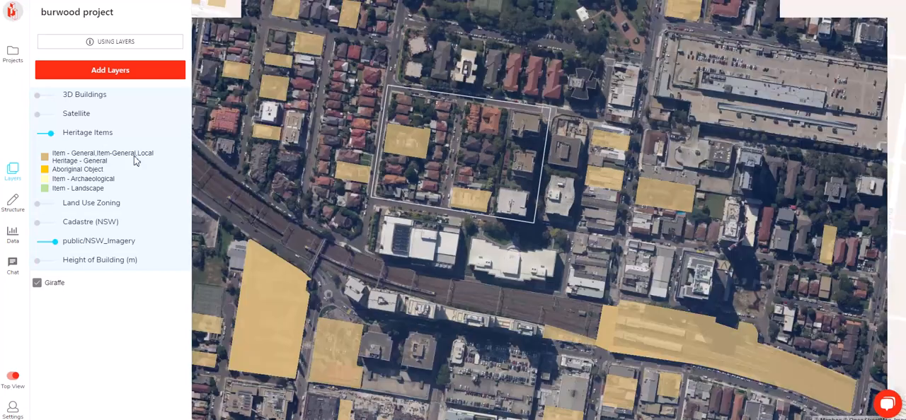
Fade out the Heritage Items layer and reduce the public/NSW_Imagery opacity to a faint backdrop
click(48, 132)
drag(54, 241, 43, 241)
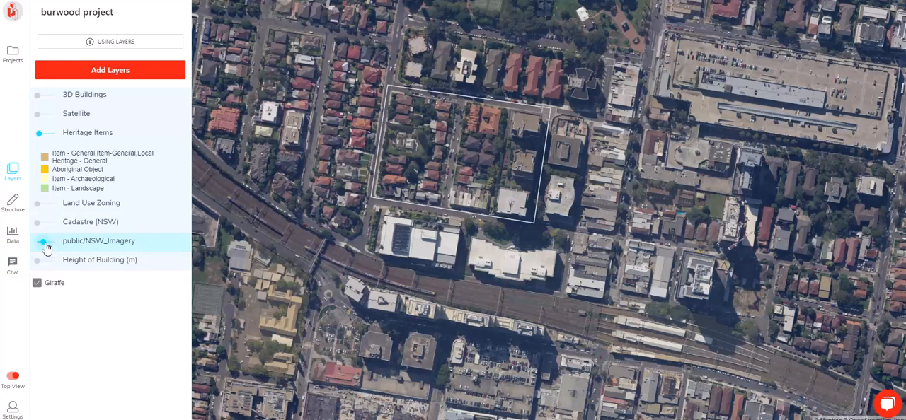
scroll(477, 214, down, 1)
scroll(570, 127, down, 1)
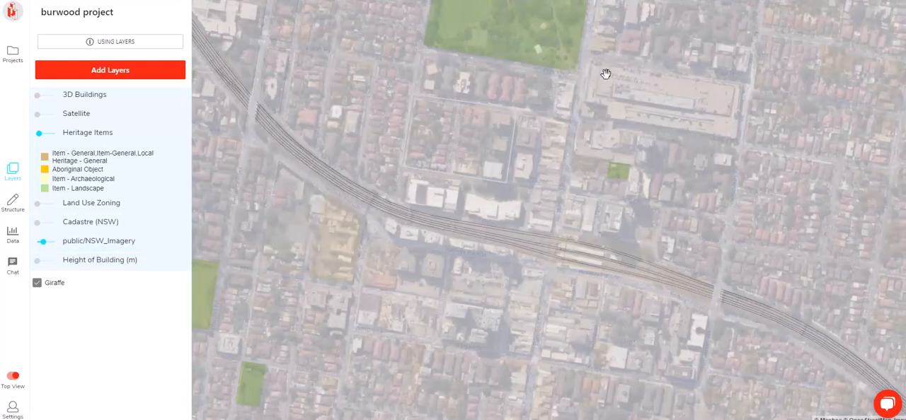
Draw a rectangle of about 288 m by 105 m over the large building east of Burwood Rd and set its usage to Region
click(12, 204)
click(57, 100)
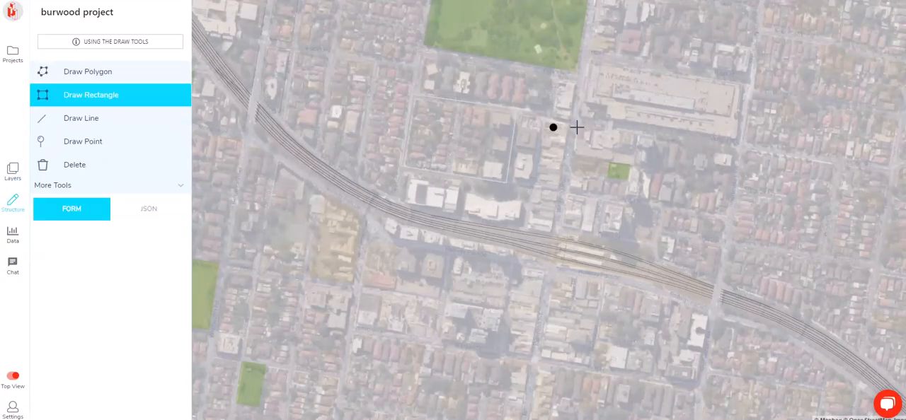
click(734, 142)
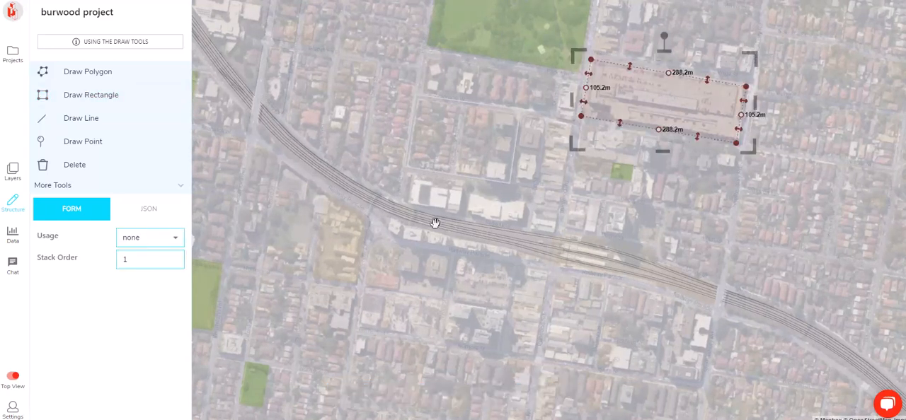
click(172, 238)
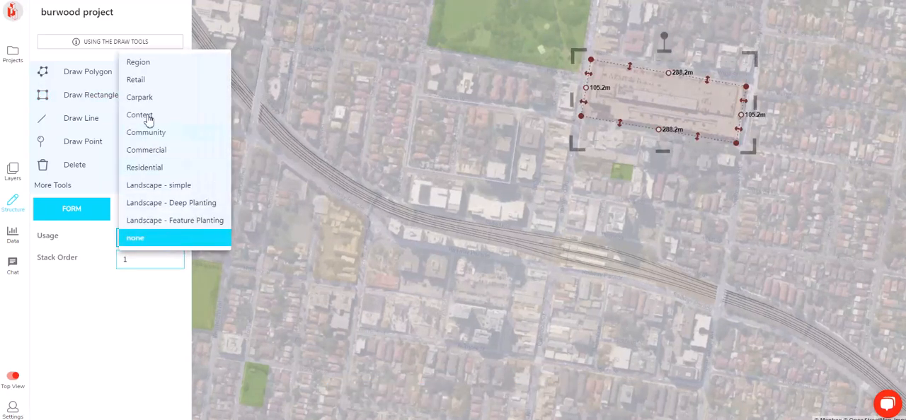
click(142, 62)
click(507, 73)
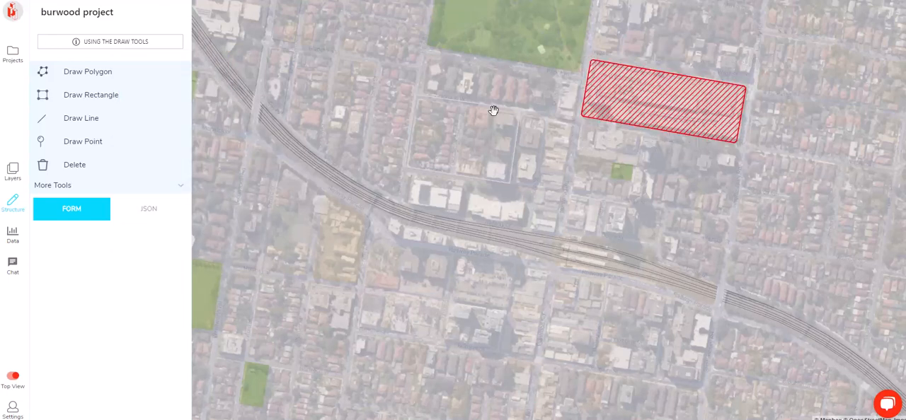
Draw a straight line about 434 m long down Burwood Rd across the railway and set its usage to Red Arrow
scroll(476, 120, up, 2)
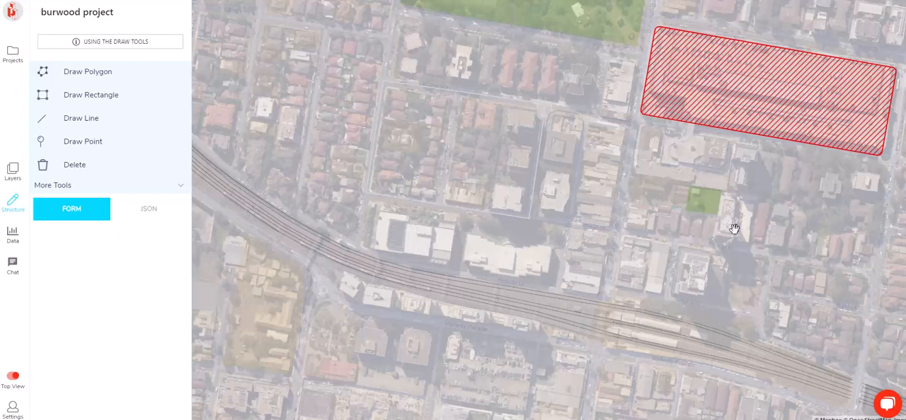
drag(738, 227, 632, 200)
click(75, 121)
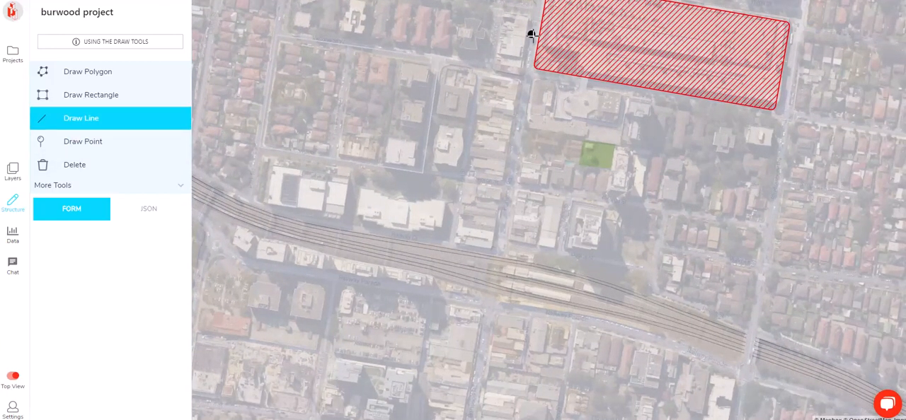
click(532, 35)
scroll(517, 127, down, 2)
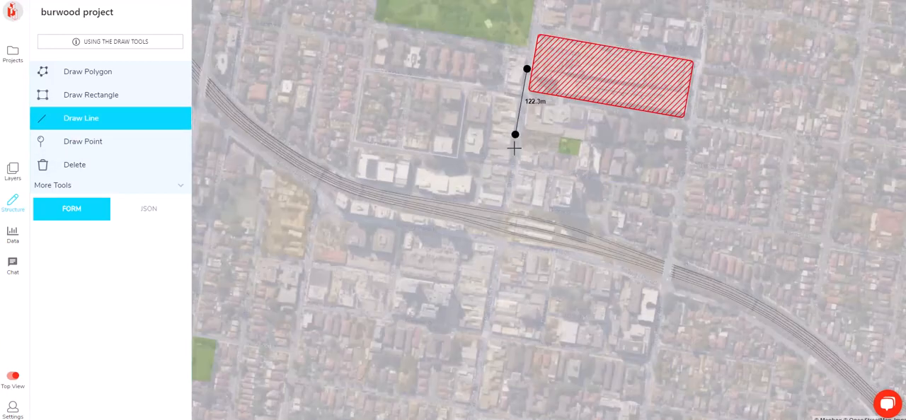
double_click(491, 303)
click(149, 237)
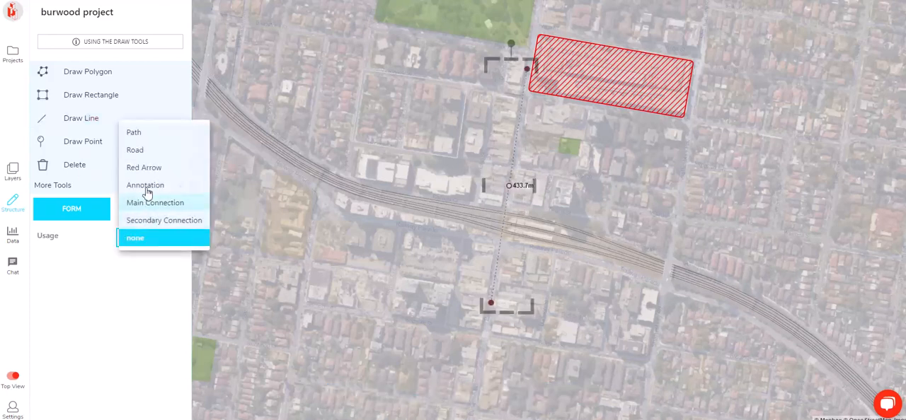
click(150, 168)
click(530, 184)
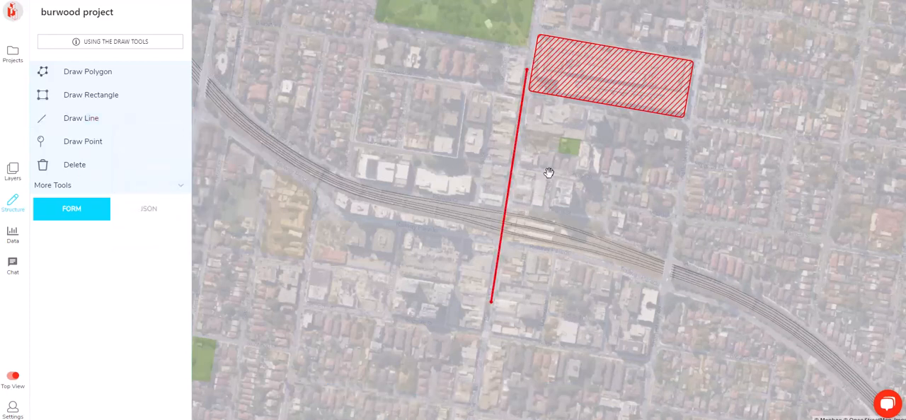
Draw a stepped line from the railway up Burwood Rd and northwest along the streets, with segments of about 81, 289, 187 and 165 m
drag(446, 185, 514, 200)
drag(377, 136, 504, 245)
drag(652, 314, 613, 284)
drag(447, 240, 595, 362)
drag(591, 250, 462, 114)
scroll(710, 302, up, 2)
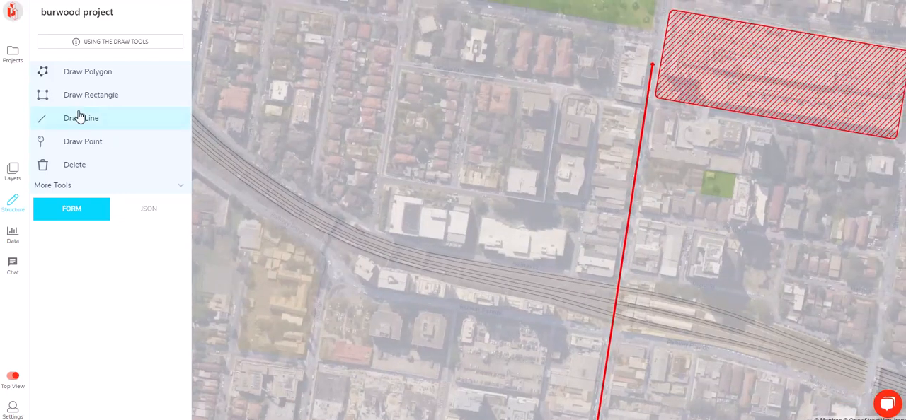
click(80, 118)
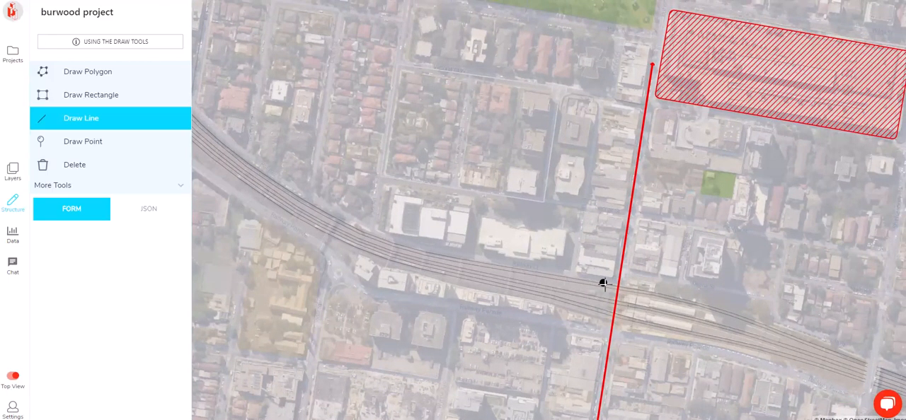
click(625, 208)
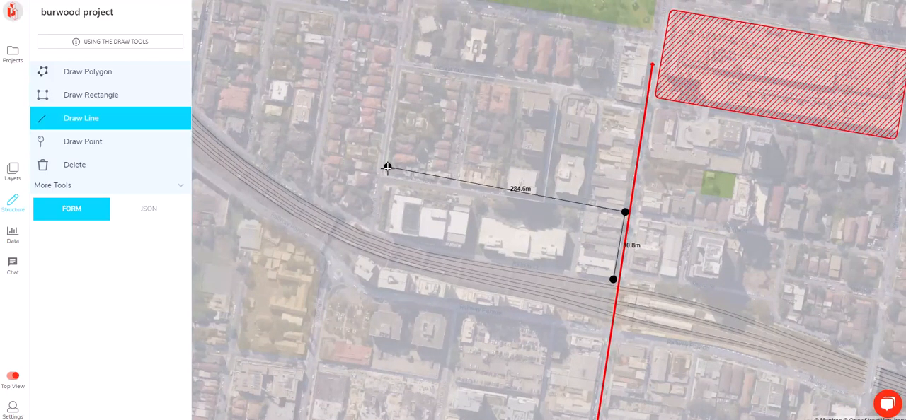
click(380, 174)
scroll(381, 174, down, 2)
click(397, 75)
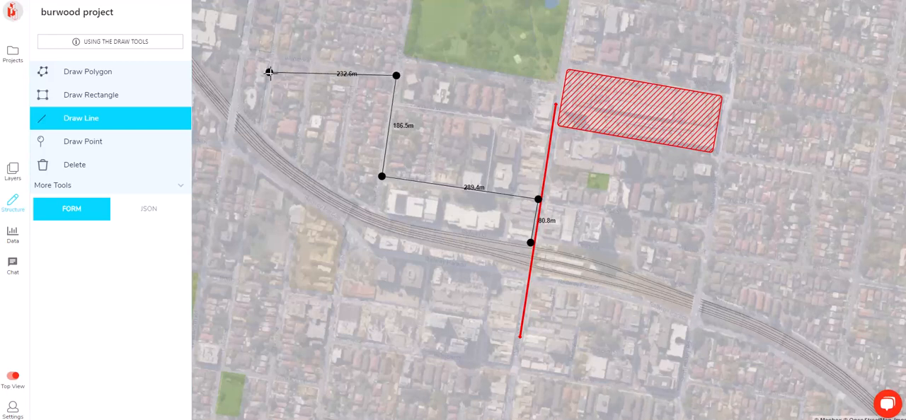
click(306, 64)
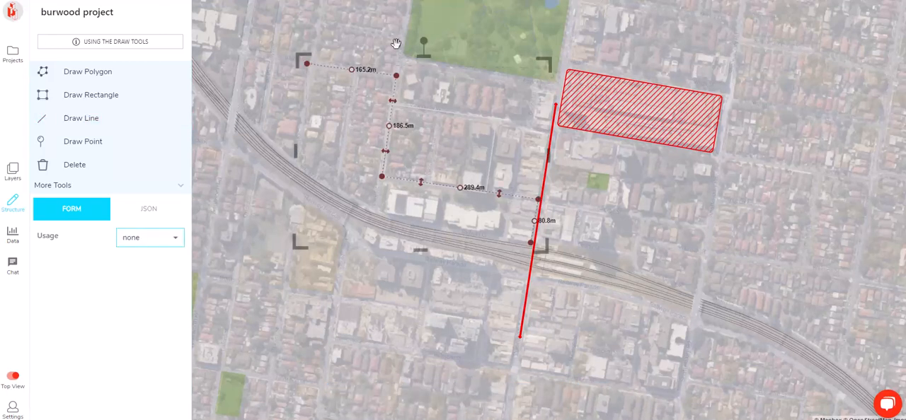
Set the usage of the stepped line running northwest from the railway to Main Connection
scroll(411, 74, up, 5)
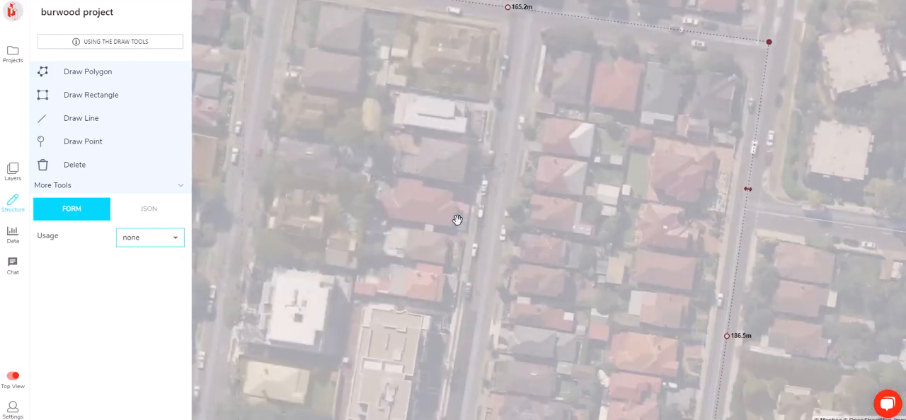
scroll(458, 219, down, 2)
scroll(559, 189, down, 2)
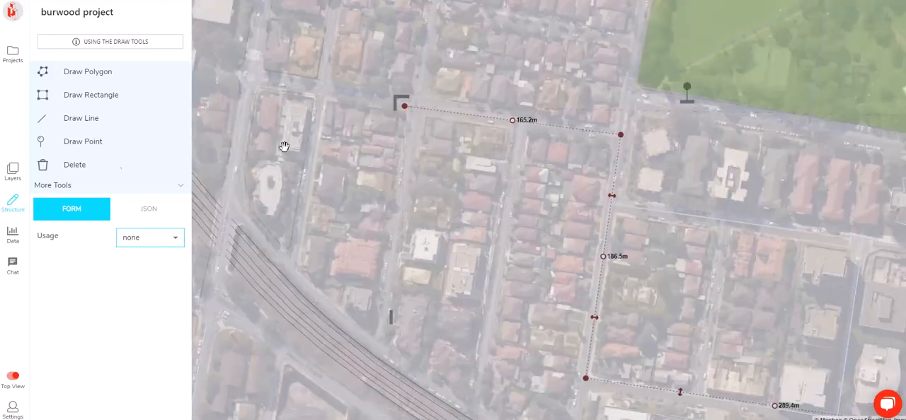
click(157, 243)
click(162, 203)
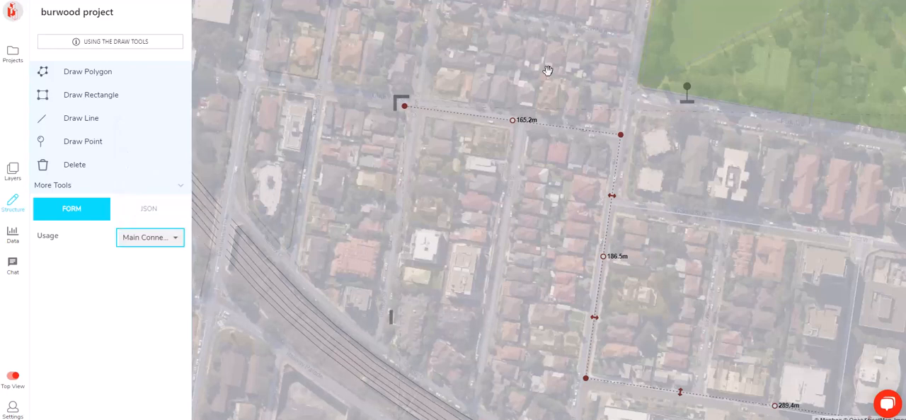
scroll(544, 70, down, 2)
click(581, 87)
Draw a line along the street north of the block and down Burwood Rd, with segments of about 245, 8, 36 and 120 m
scroll(581, 87, down, 2)
drag(812, 189, 736, 172)
scroll(671, 259, up, 2)
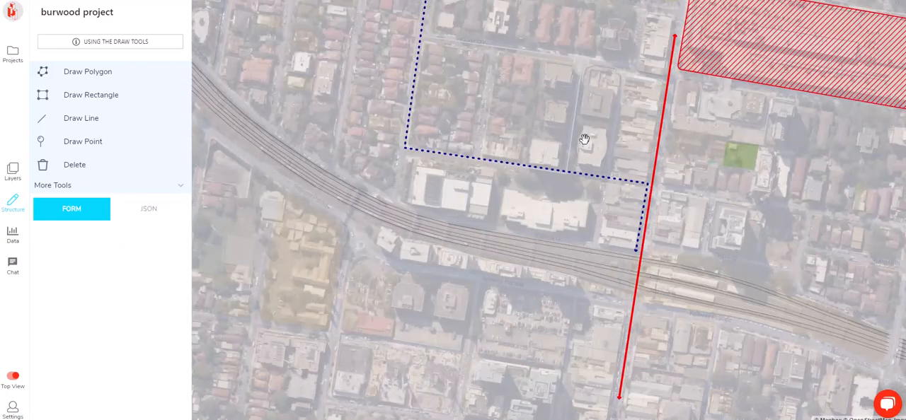
drag(404, 120, 411, 198)
click(82, 119)
click(434, 116)
scroll(641, 146, up, 2)
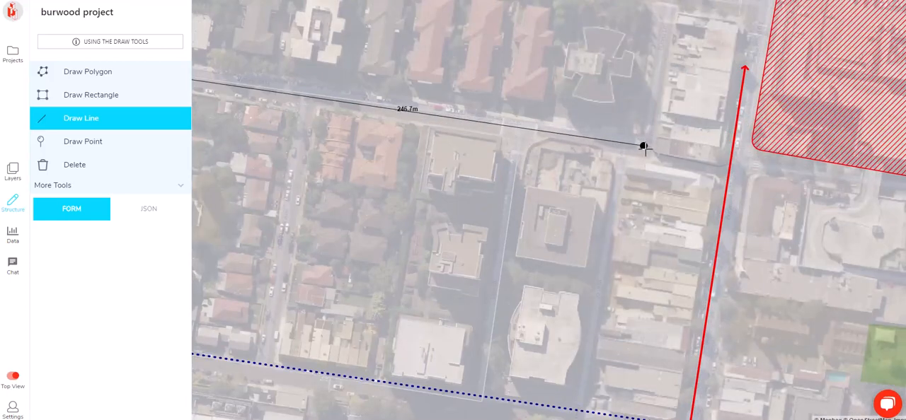
scroll(643, 146, up, 2)
click(635, 136)
click(660, 170)
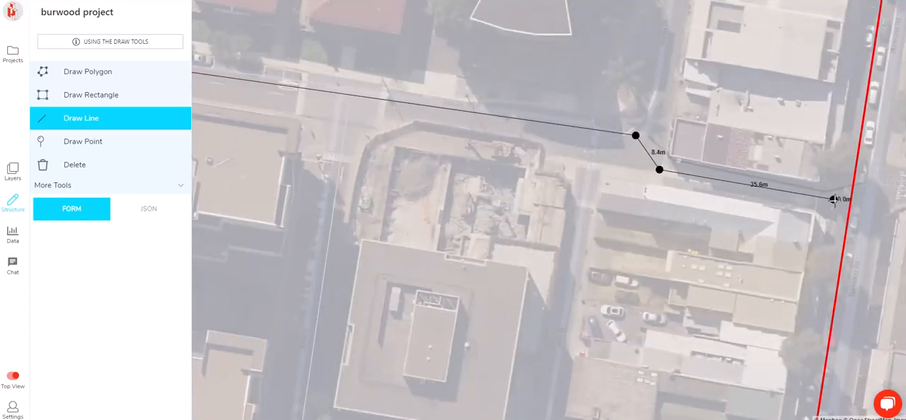
scroll(834, 201, down, 4)
click(830, 196)
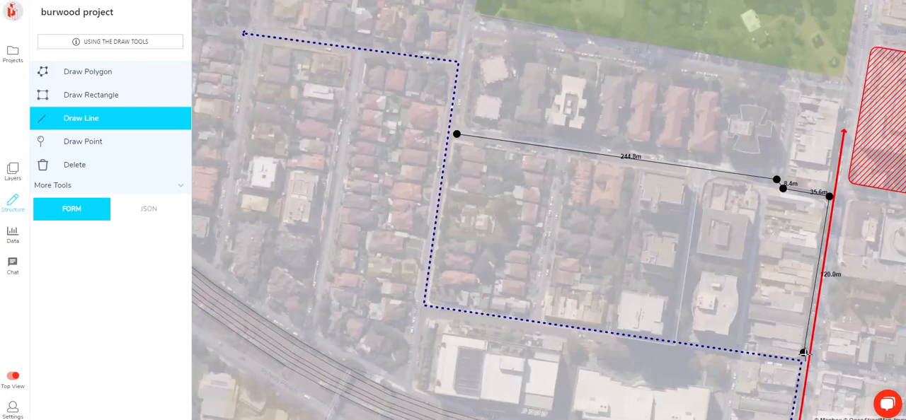
double_click(805, 352)
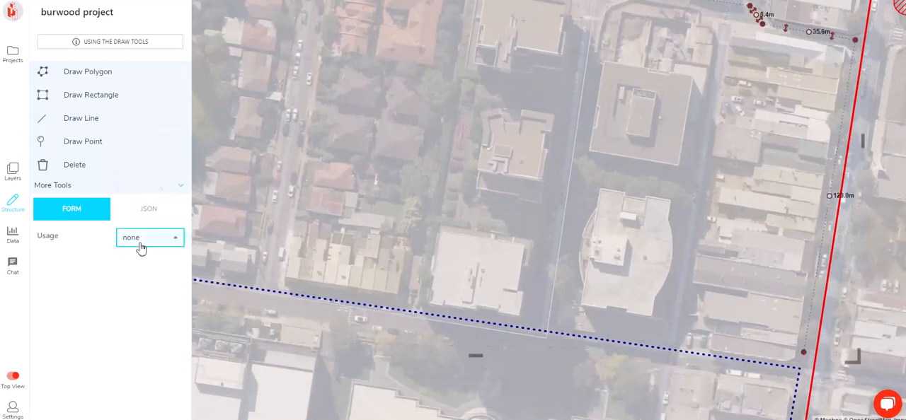
Set the usage of the line along the block's north side and Burwood Rd to Main Connection
click(141, 247)
click(162, 205)
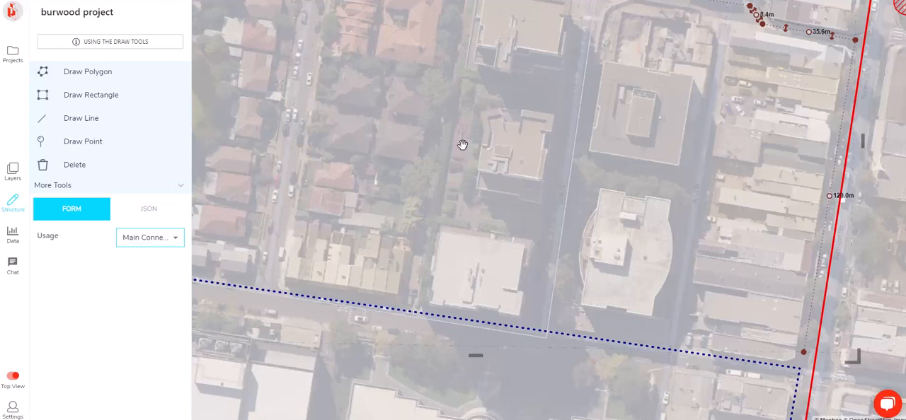
scroll(463, 144, down, 3)
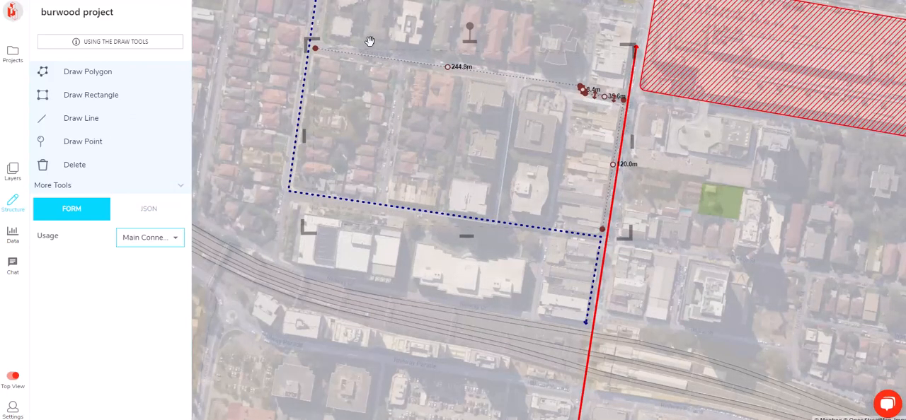
click(272, 57)
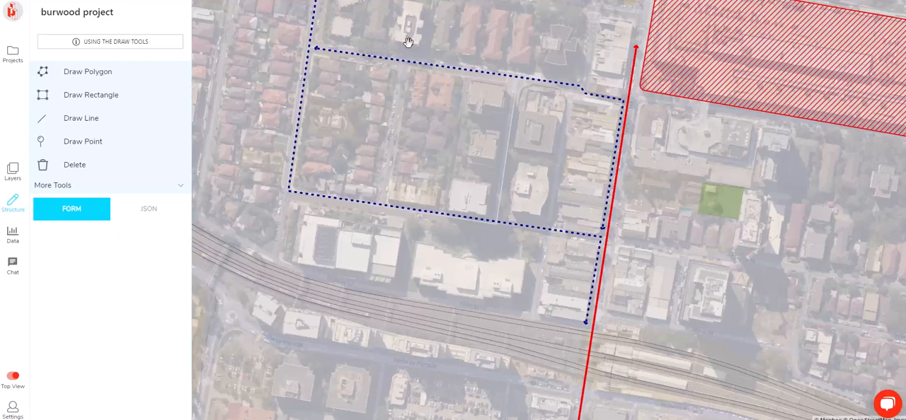
Draw a north-south line about 118 m long along the street inside the block and set its usage to Main Connection
click(73, 119)
click(401, 72)
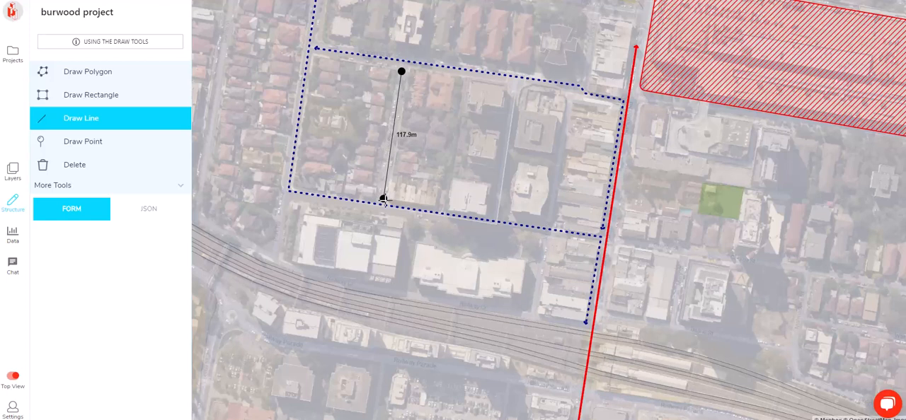
key(Escape)
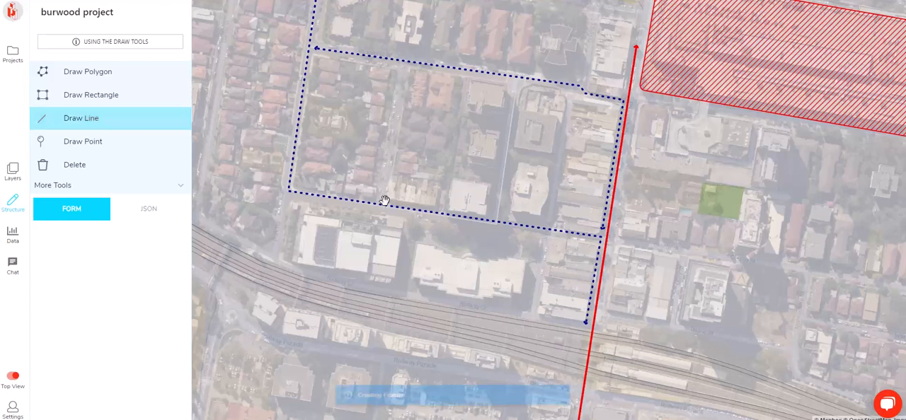
click(150, 238)
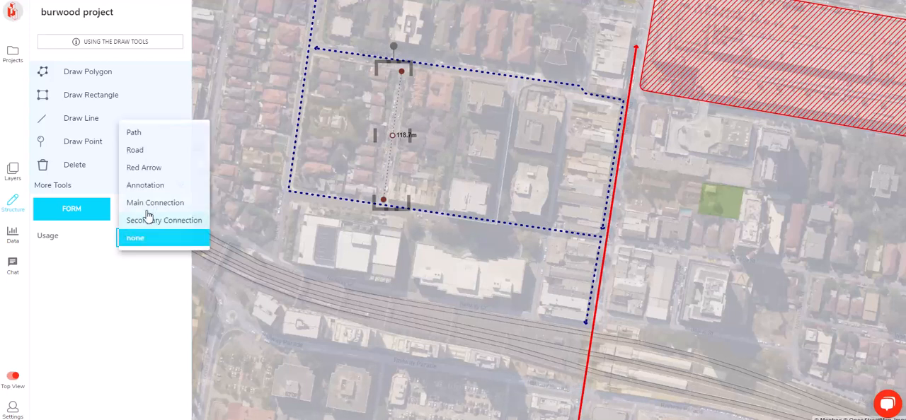
click(150, 202)
click(288, 117)
Draw a line from the street south of the railway, across the tracks to the block's southwest corner, with segments of about 141, 27, 48, 44 and 58 m
scroll(273, 126, down, 3)
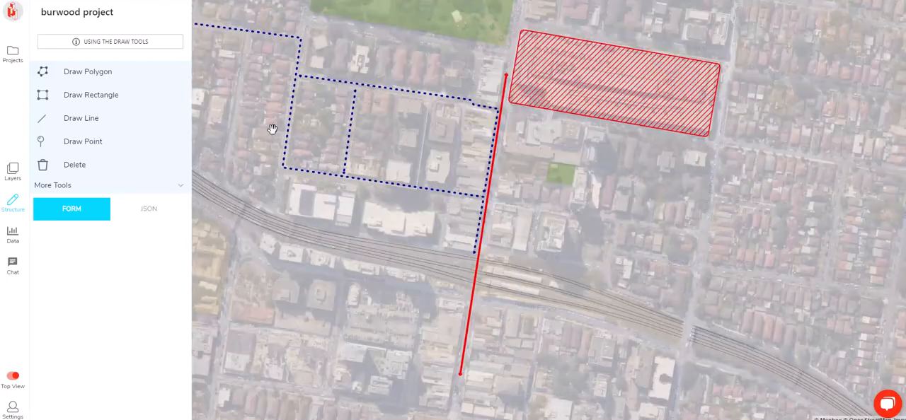
drag(253, 174, 348, 160)
scroll(333, 192, up, 5)
scroll(335, 181, down, 2)
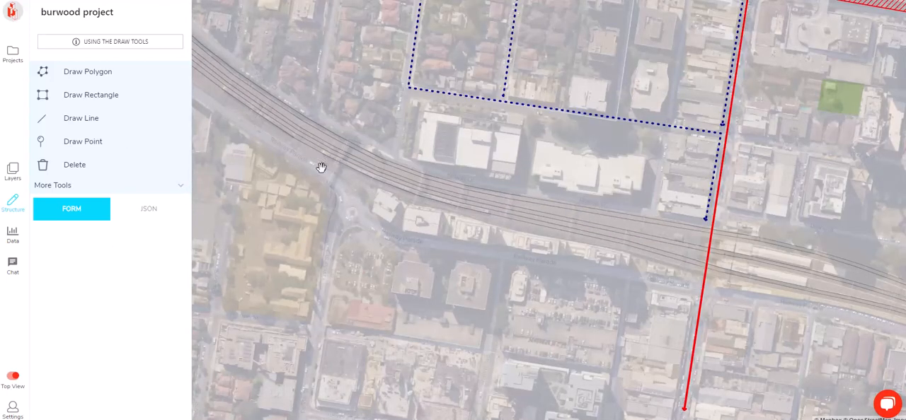
click(80, 121)
click(315, 359)
click(340, 207)
click(328, 181)
click(349, 133)
click(393, 154)
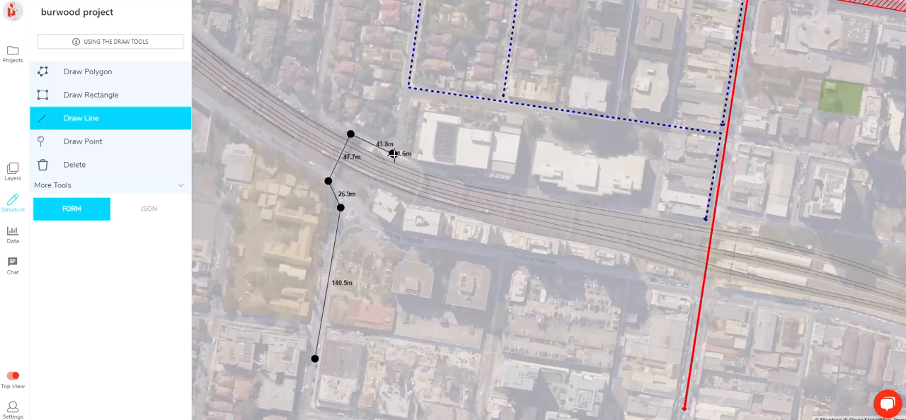
double_click(405, 92)
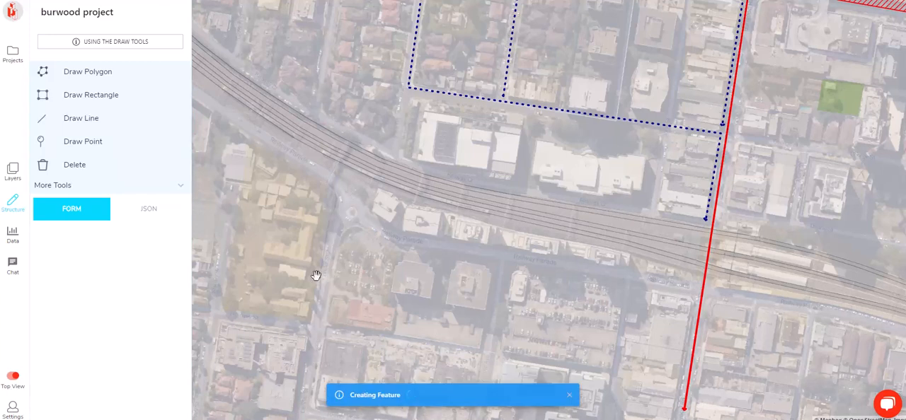
Set the usage of the line crossing the railway to Main Connection
click(142, 240)
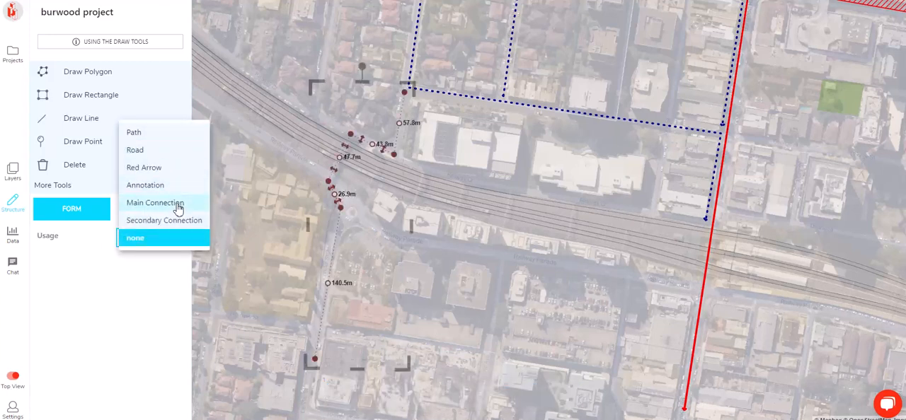
click(173, 203)
click(490, 221)
Draw a rectangle of about 47 m by 86 m just east of the block's inner street and set its usage to Retail
scroll(489, 220, down, 2)
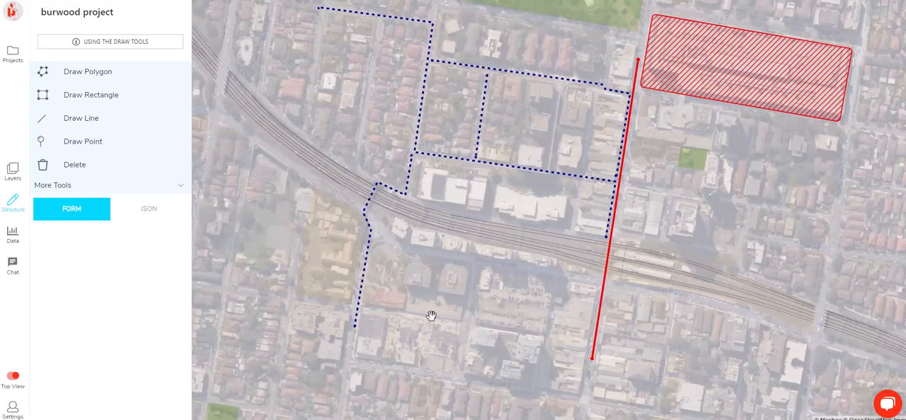
scroll(624, 263, down, 2)
scroll(561, 235, up, 2)
scroll(561, 235, up, 3)
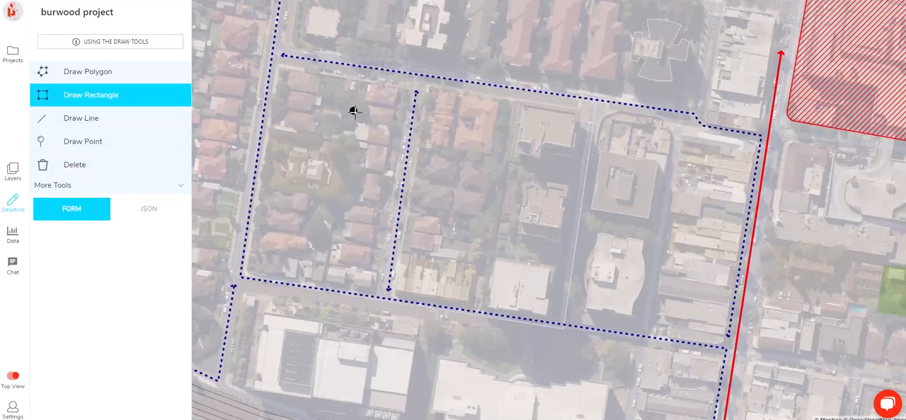
click(432, 91)
click(510, 103)
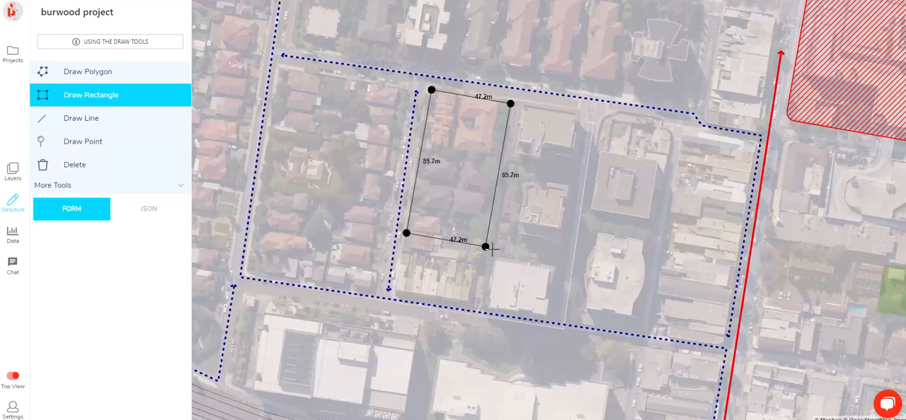
click(485, 247)
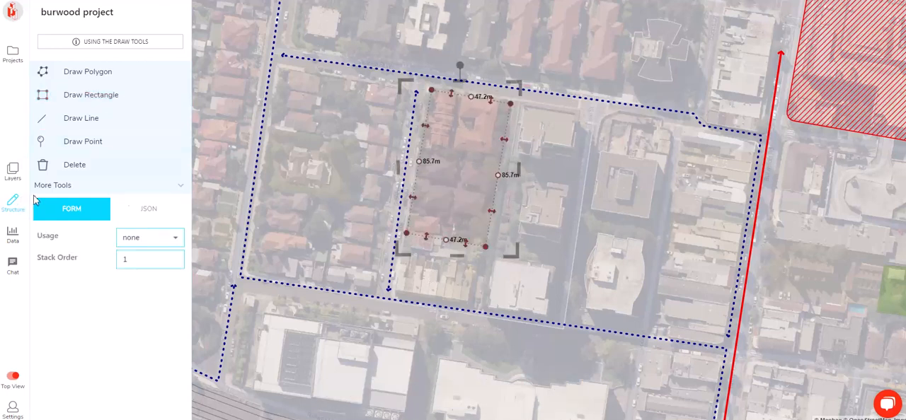
click(134, 240)
click(151, 82)
click(362, 152)
Rotate the Retail rectangle slightly counter-clockwise to align it with the adjacent street
click(466, 117)
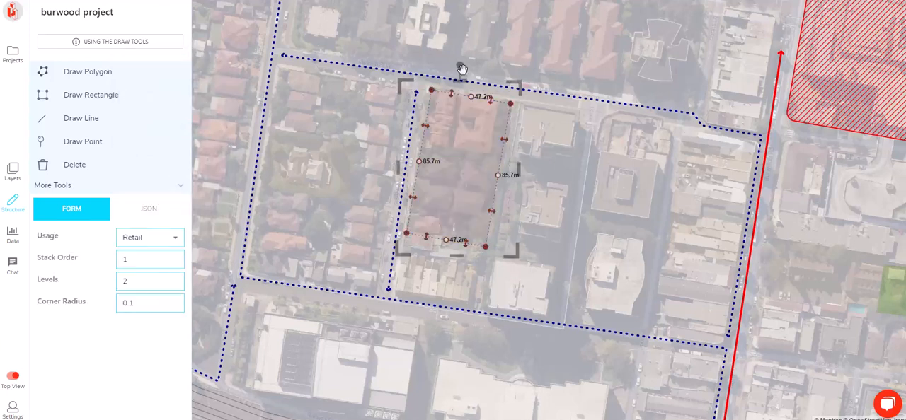
drag(461, 69, 459, 68)
click(207, 174)
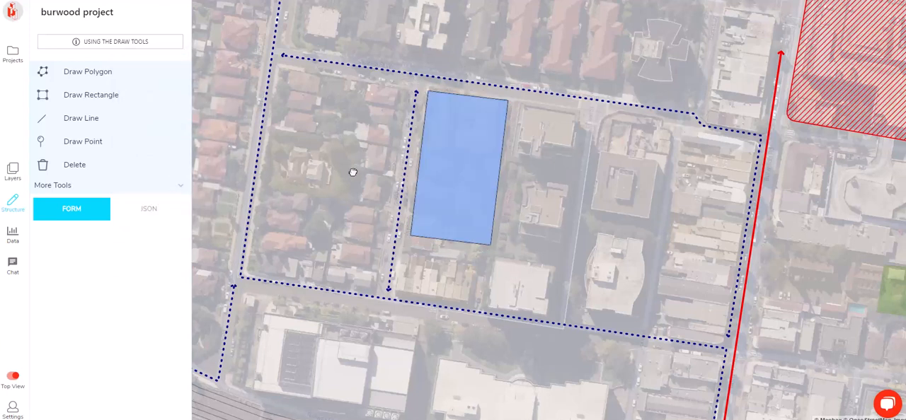
Fine-tune the rotation of the Retail rectangle so its long sides follow the inner street
drag(342, 167, 354, 173)
scroll(466, 199, up, 4)
click(471, 95)
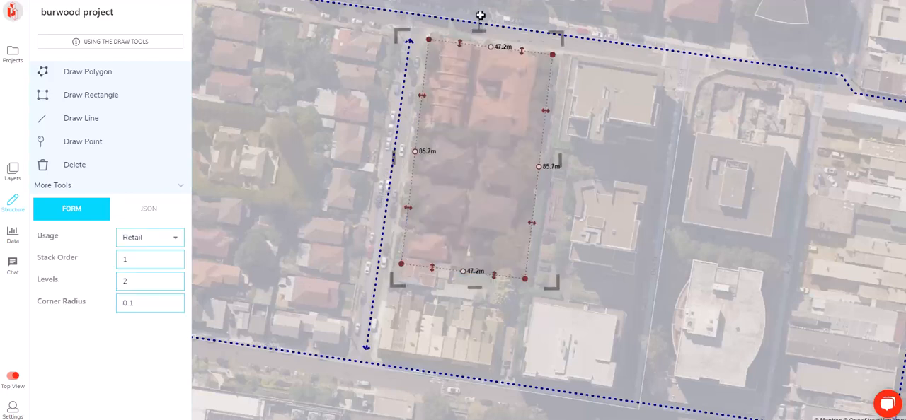
drag(476, 22, 480, 18)
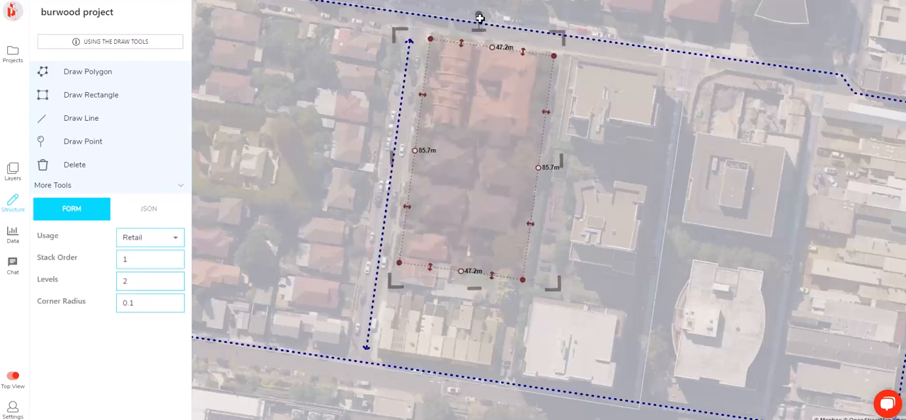
click(319, 116)
drag(300, 127, 395, 119)
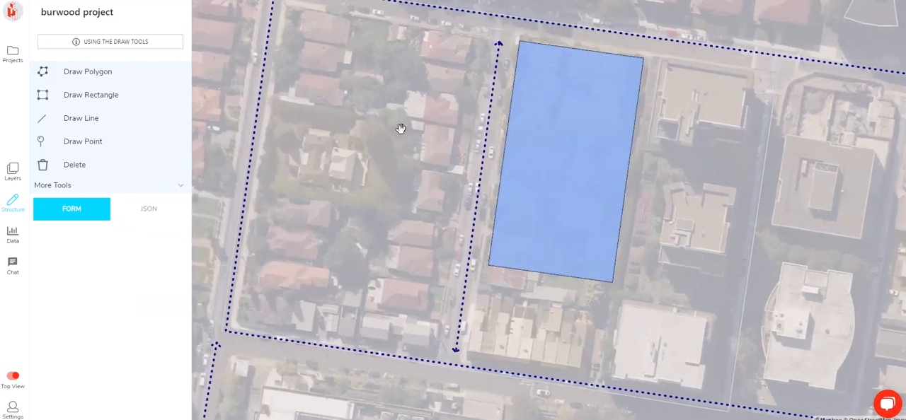
Turn on the Heritage Items layer
click(13, 170)
click(49, 134)
drag(355, 165, 358, 188)
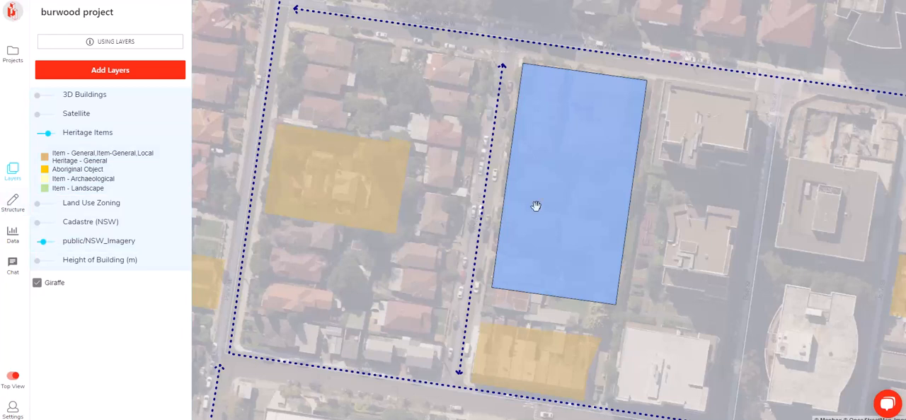
Examine the heritage items around the Retail rectangle and in the neighbouring blocks to the west
click(572, 199)
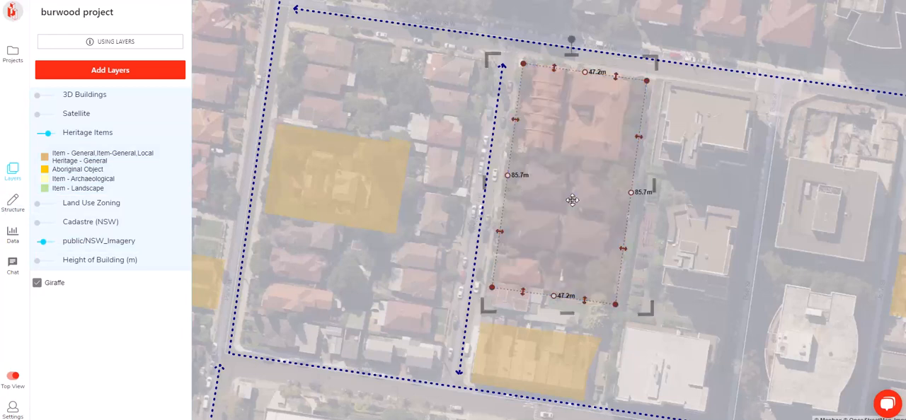
click(14, 211)
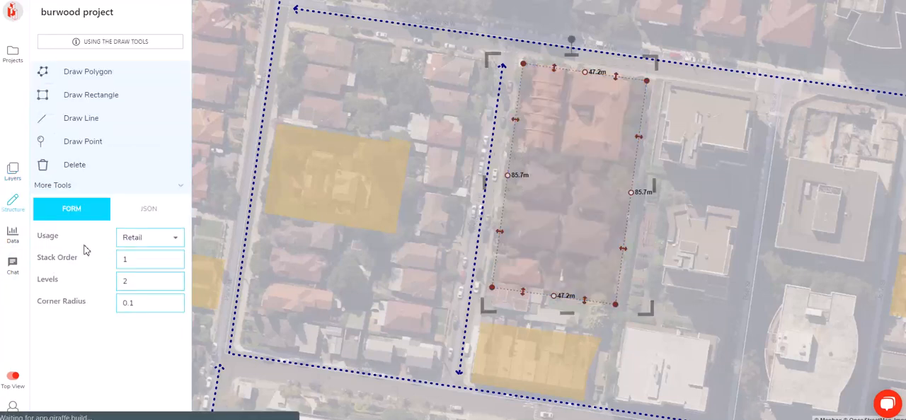
click(405, 290)
right_drag(416, 302, 722, 95)
right_drag(633, 204, 635, 259)
key(t)
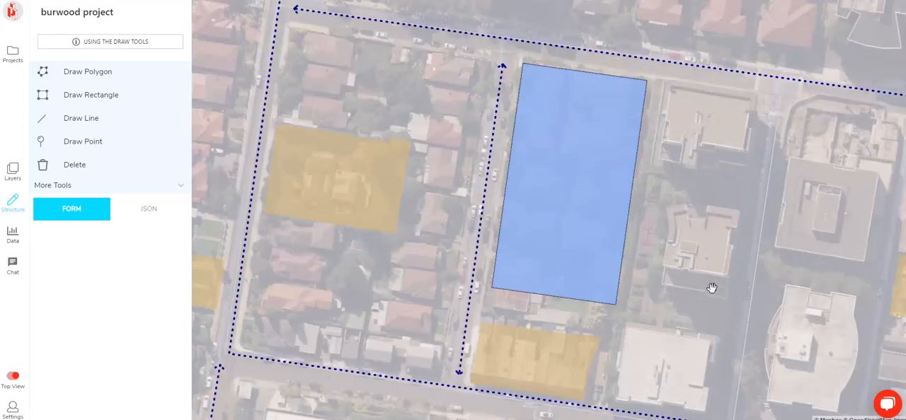
drag(712, 289, 621, 297)
drag(645, 248, 610, 268)
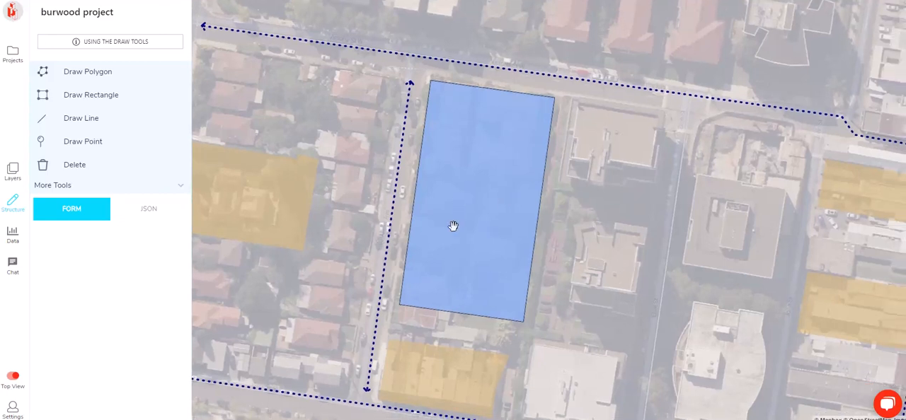
drag(453, 226, 558, 228)
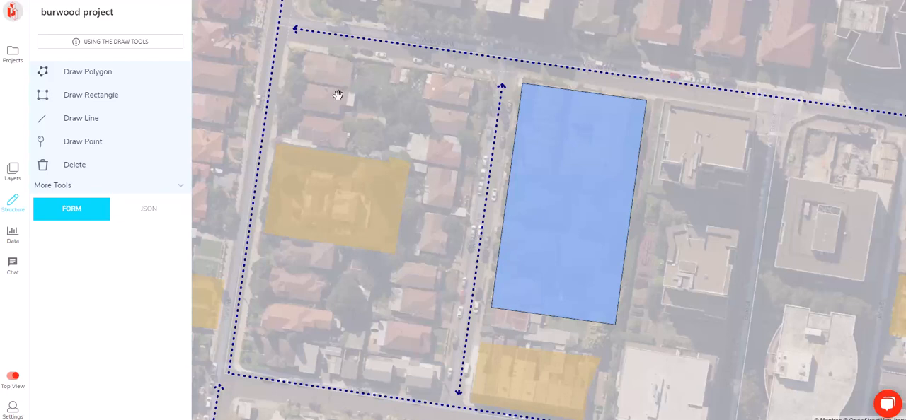
drag(345, 136, 524, 195)
scroll(335, 154, down, 4)
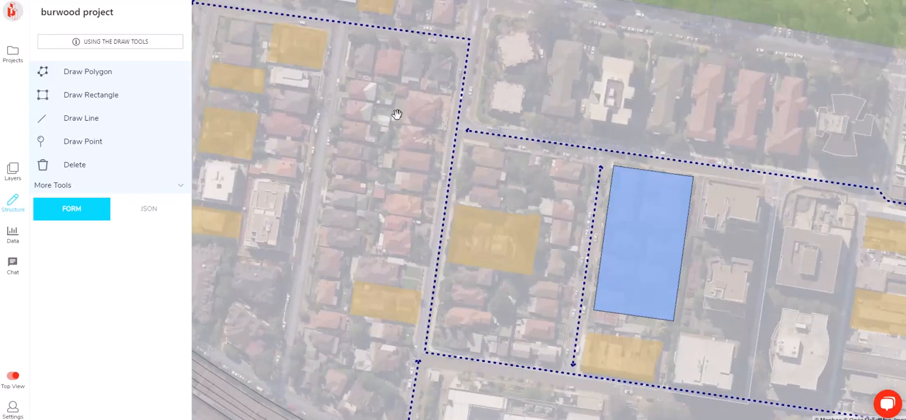
scroll(397, 115, up, 4)
scroll(373, 188, down, 4)
drag(388, 210, 385, 186)
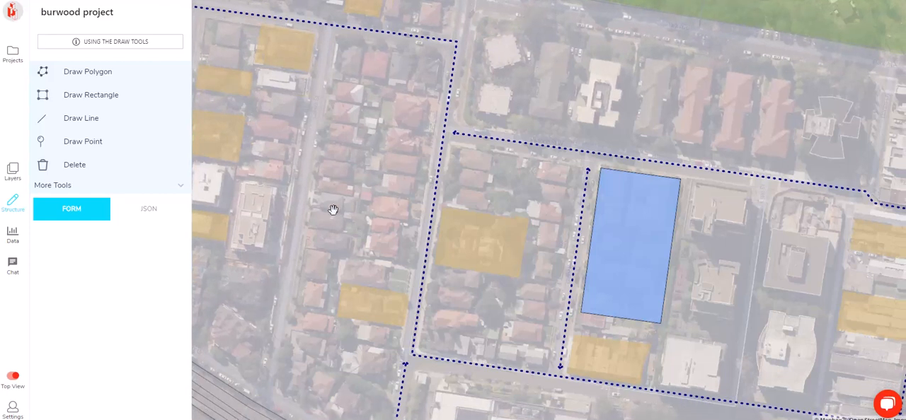
Turn on the 3D Buildings and Height of Building (m) layers
click(14, 186)
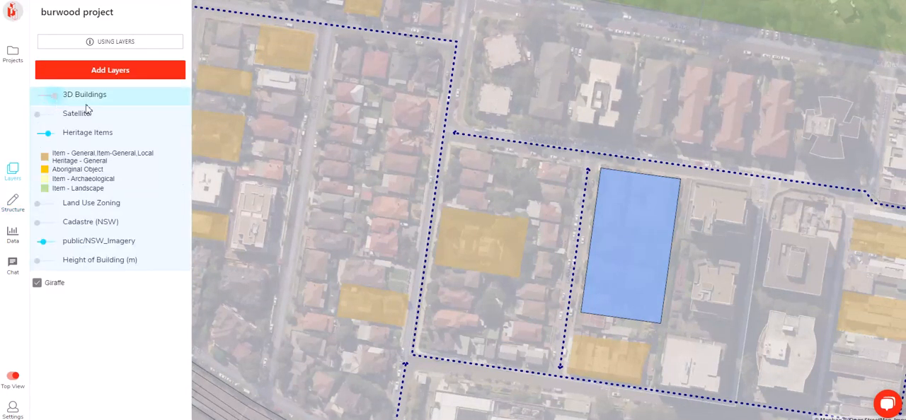
click(54, 97)
click(48, 259)
Examine the permitted building heights around the site in 3D from several angles and in top view
right_drag(532, 308, 580, 254)
scroll(580, 255, down, 4)
right_drag(475, 237, 554, 224)
drag(478, 172, 503, 226)
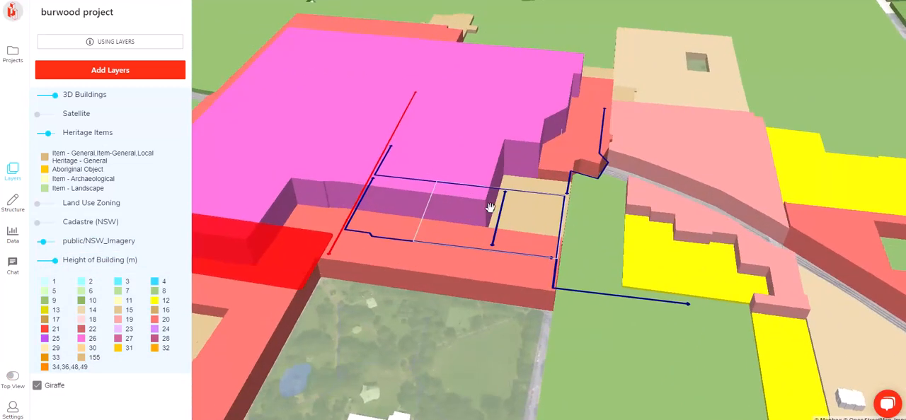
right_drag(474, 223, 464, 234)
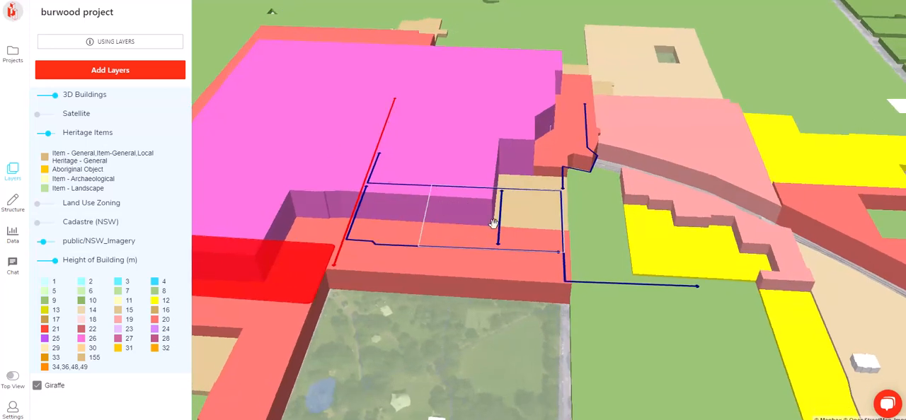
right_drag(452, 178, 469, 239)
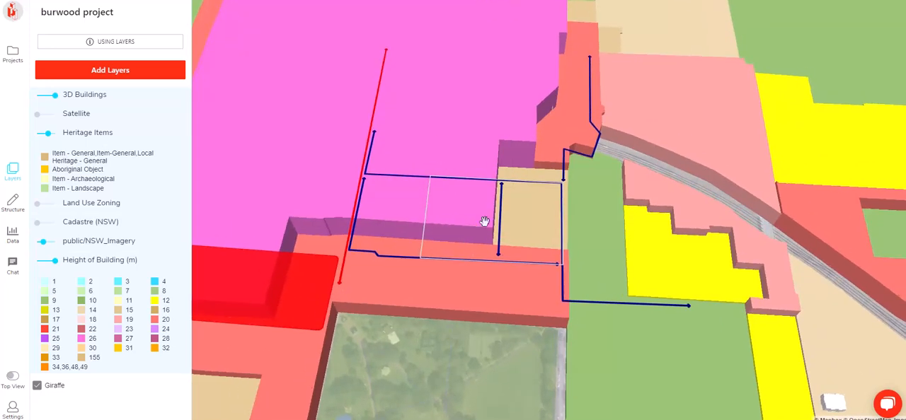
right_drag(514, 172, 647, 204)
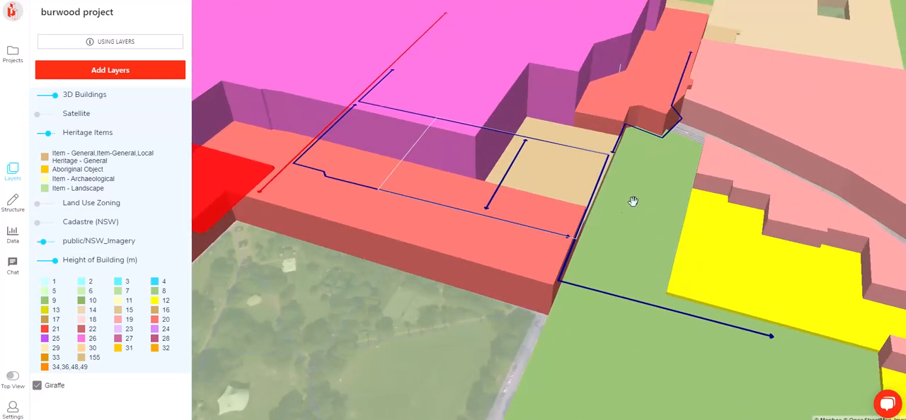
right_drag(726, 254, 657, 286)
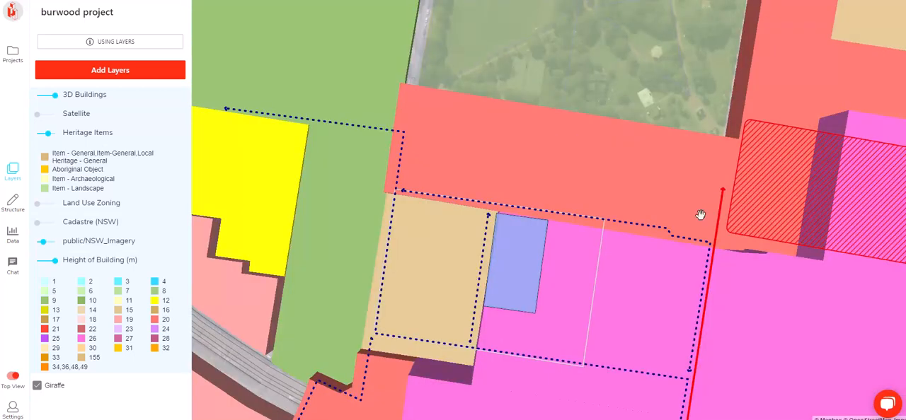
scroll(700, 215, down, 2)
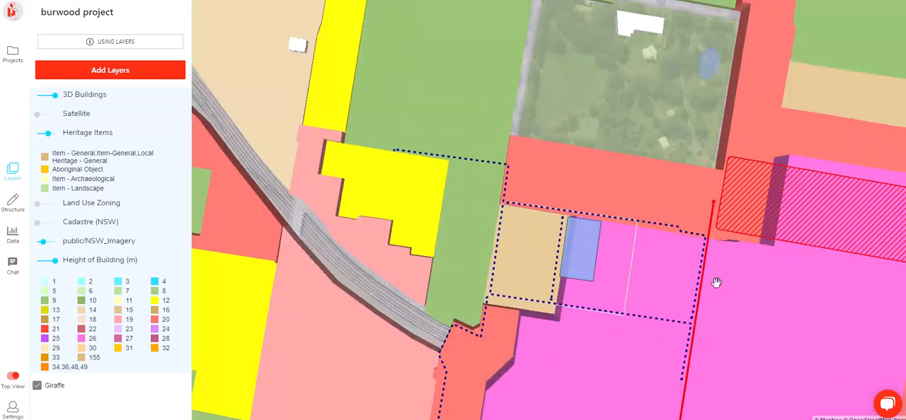
Switch from the Height of Building (m) layer to Land Use Zoning and examine the zones around the site
click(46, 261)
click(44, 203)
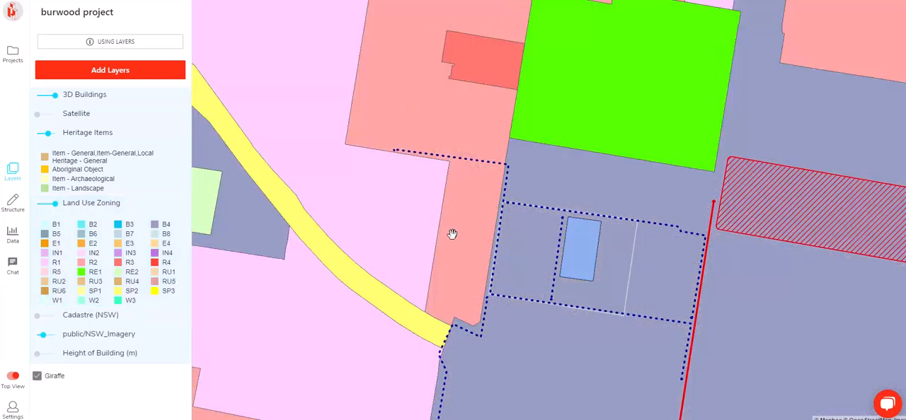
scroll(491, 111, down, 5)
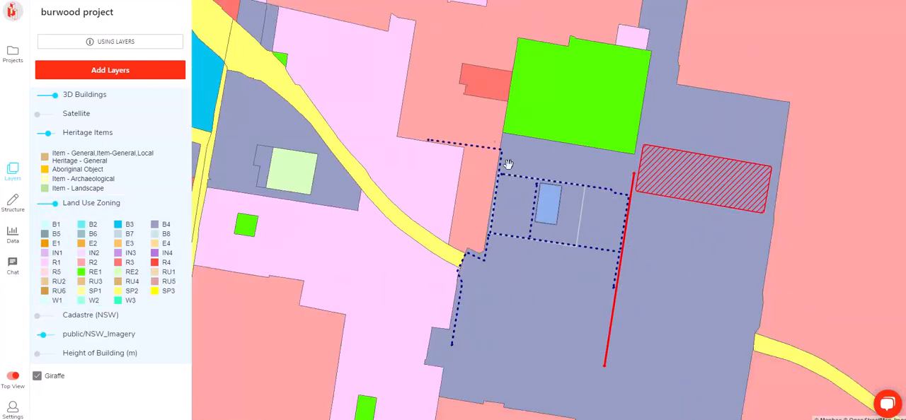
Turn off the Land Use Zoning layer and return to the drawing tools with the site in view
click(46, 203)
scroll(531, 251, up, 3)
drag(543, 235, 503, 220)
scroll(396, 173, up, 2)
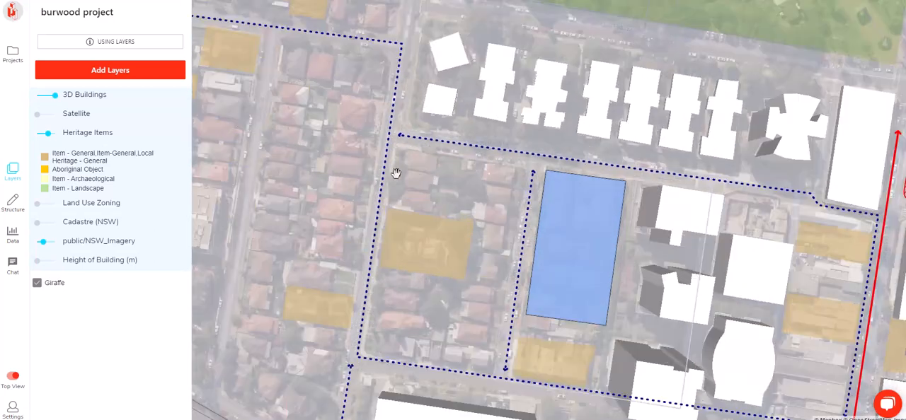
click(13, 203)
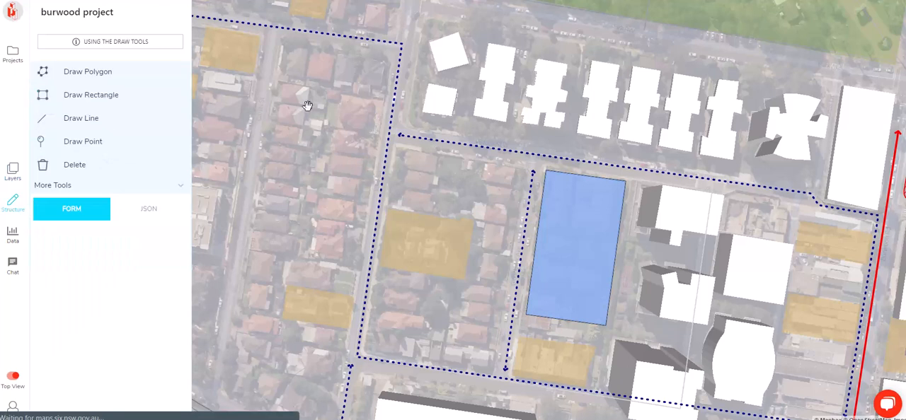
click(85, 71)
scroll(527, 199, up, 3)
click(241, 204)
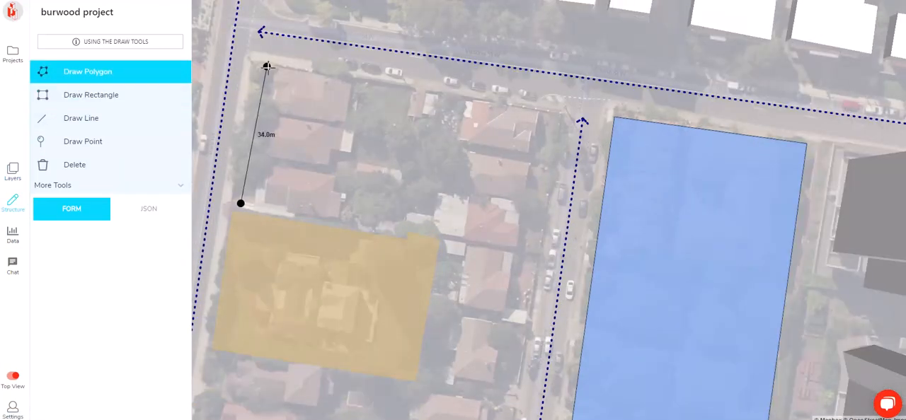
click(262, 72)
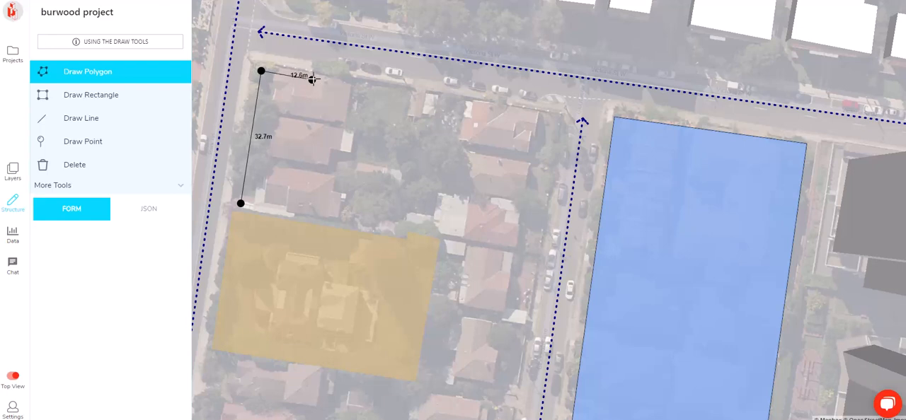
key(Escape)
Draw a rectangle of about 15 m by 31 m in the block's northwest corner, north of the large heritage item
click(136, 105)
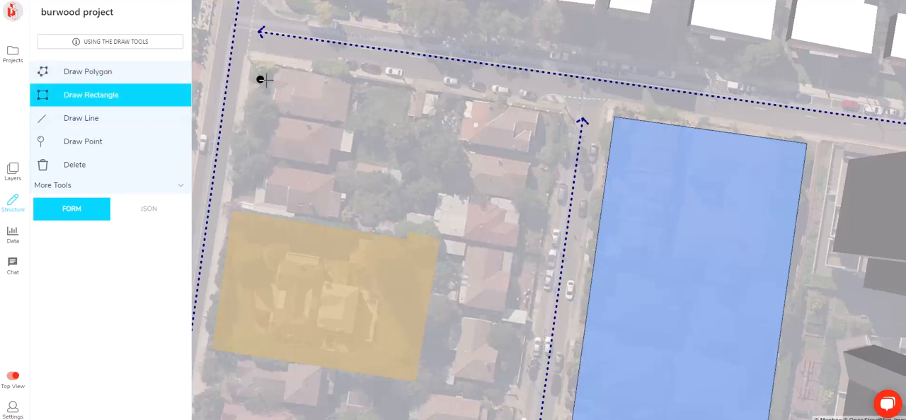
click(277, 71)
click(257, 198)
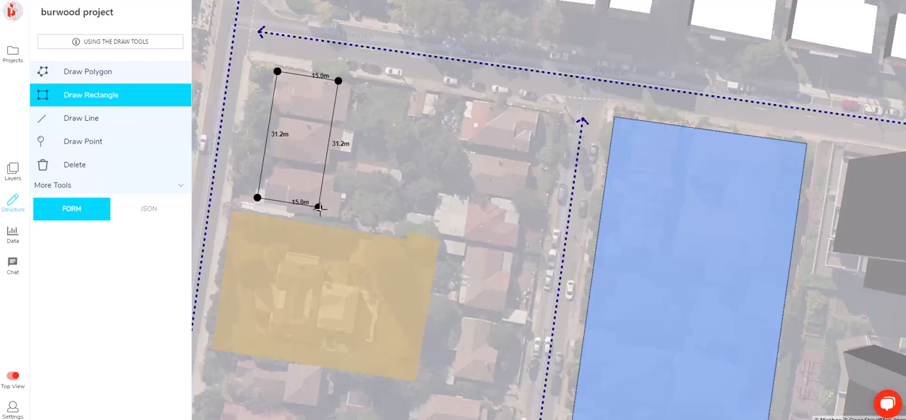
click(312, 207)
Set the northwest corner rectangle's usage to Residential and its levels to 9
click(177, 239)
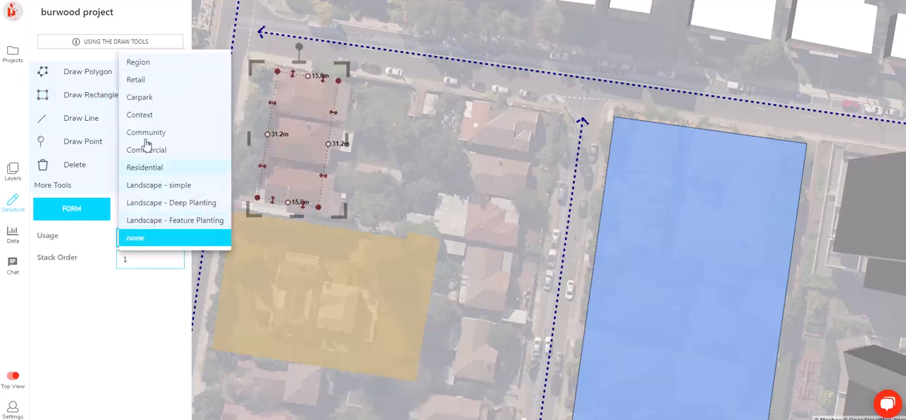
click(148, 168)
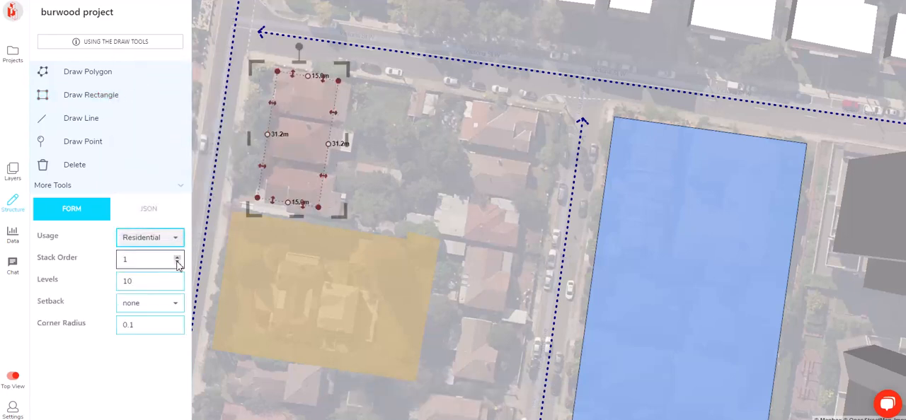
click(178, 285)
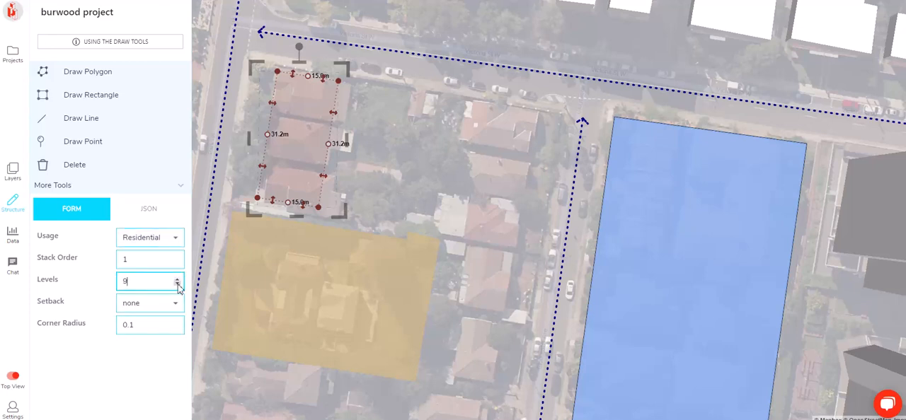
click(474, 156)
Draw a rectangle of about 76 m by 34 m over the large heritage item, extending east to the inner street
scroll(460, 172, down, 6)
drag(446, 279, 396, 258)
scroll(398, 265, up, 3)
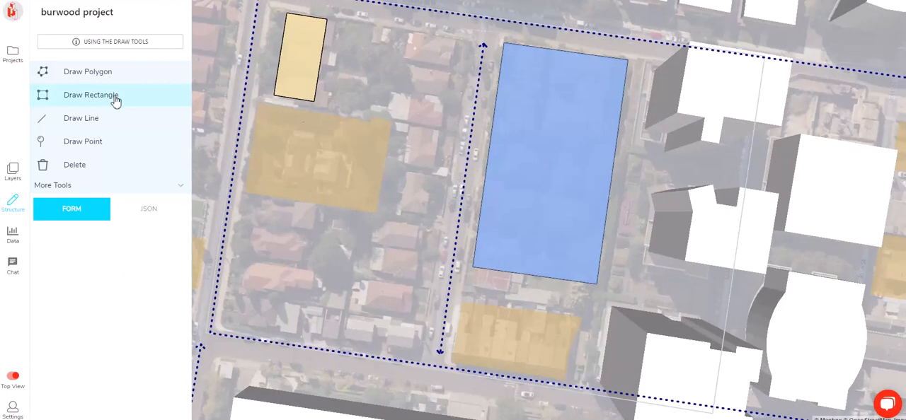
click(112, 97)
click(258, 104)
click(456, 135)
click(428, 222)
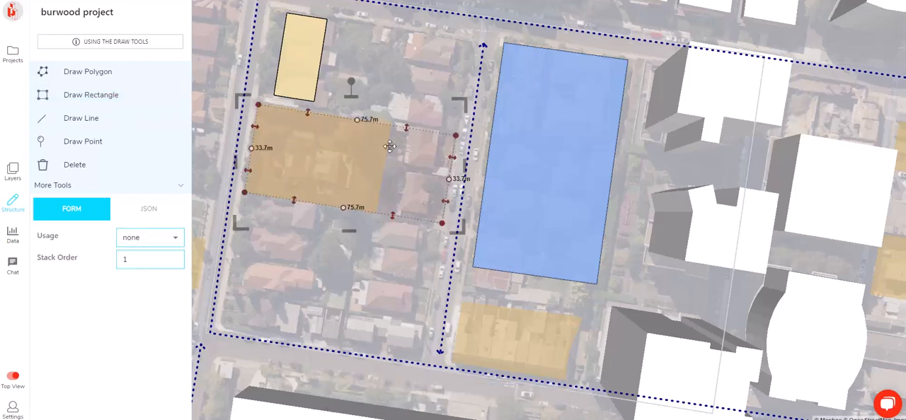
Set the usage of the rectangle over the heritage item to Landscape - simple
scroll(407, 150, up, 2)
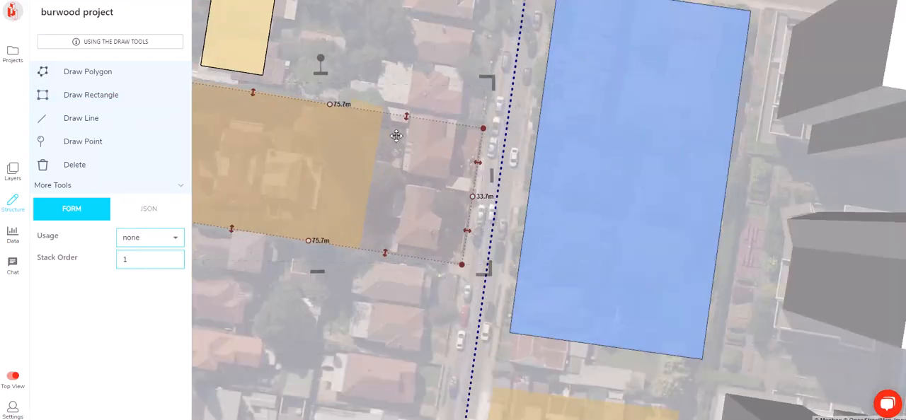
scroll(429, 168, down, 2)
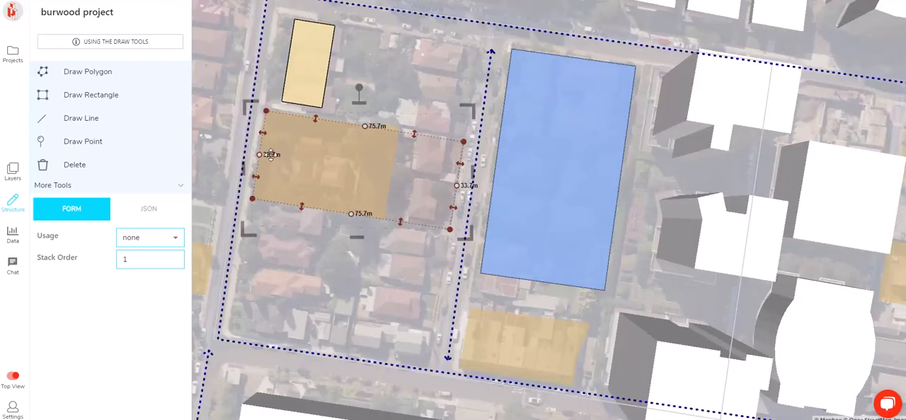
click(147, 242)
click(173, 185)
Cut a notch of about 39.5 m by 21 m into the landscape area's west side, around the heritage building
click(260, 154)
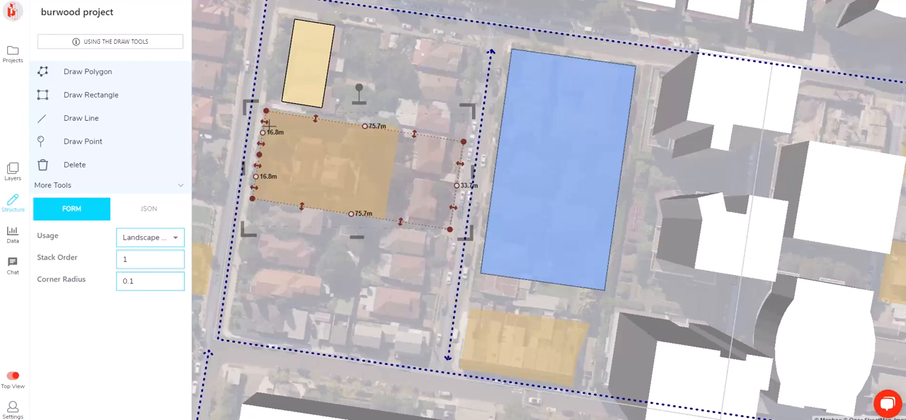
click(262, 133)
drag(262, 149, 365, 157)
drag(289, 160, 286, 190)
scroll(290, 136, up, 3)
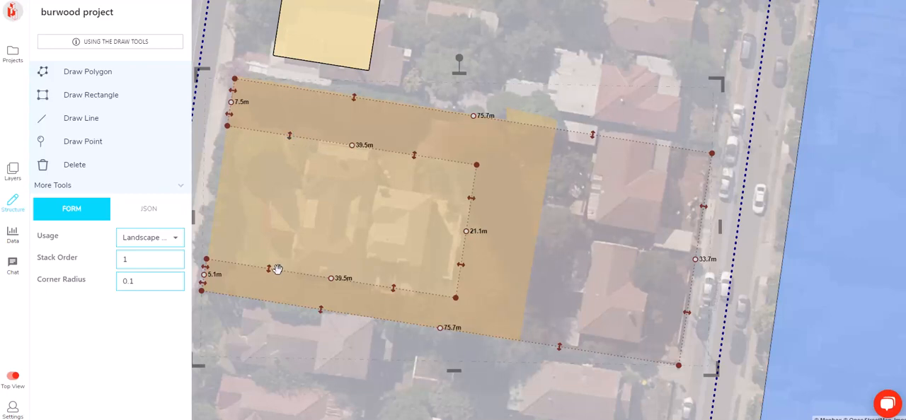
Shift the notch's south edge so the landscape strip south of the heritage building is about 4.8 m wide
drag(272, 269, 274, 271)
scroll(300, 242, down, 3)
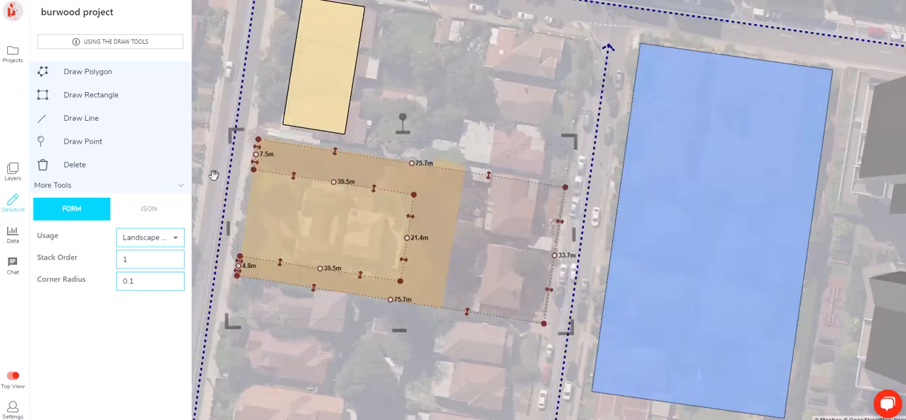
click(273, 183)
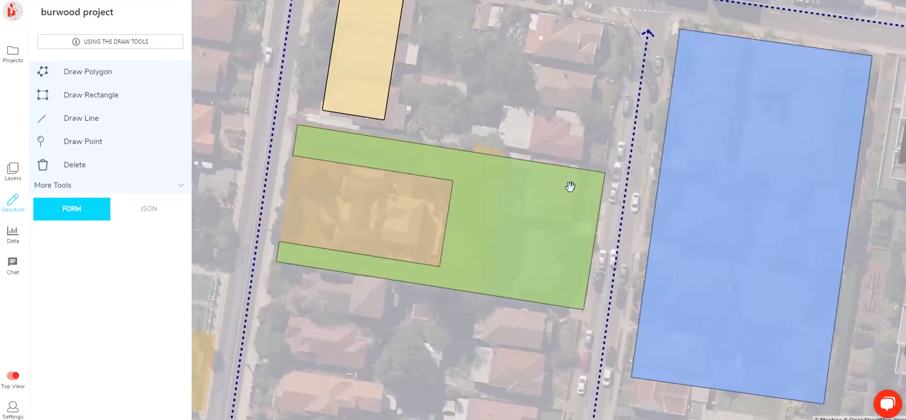
Examine the retail, residential and landscape areas against the surrounding streets, heritage items, railway and existing towers
scroll(424, 172, down, 3)
scroll(471, 193, down, 3)
drag(392, 140, 401, 138)
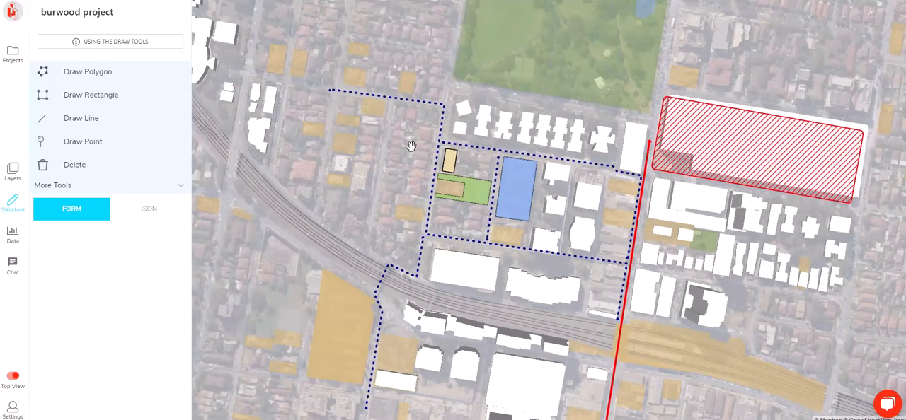
scroll(414, 148, down, 3)
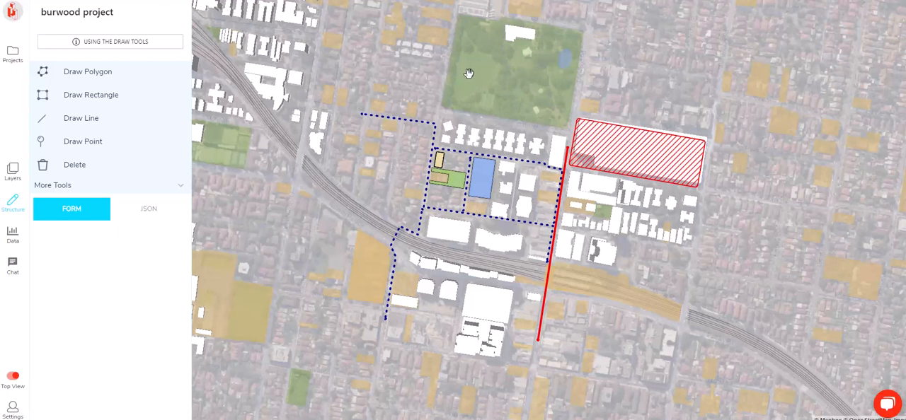
scroll(467, 64, down, 3)
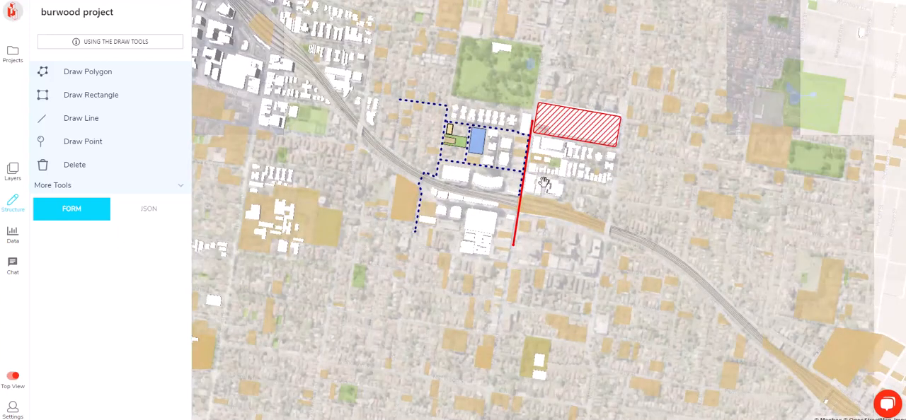
scroll(556, 161, up, 10)
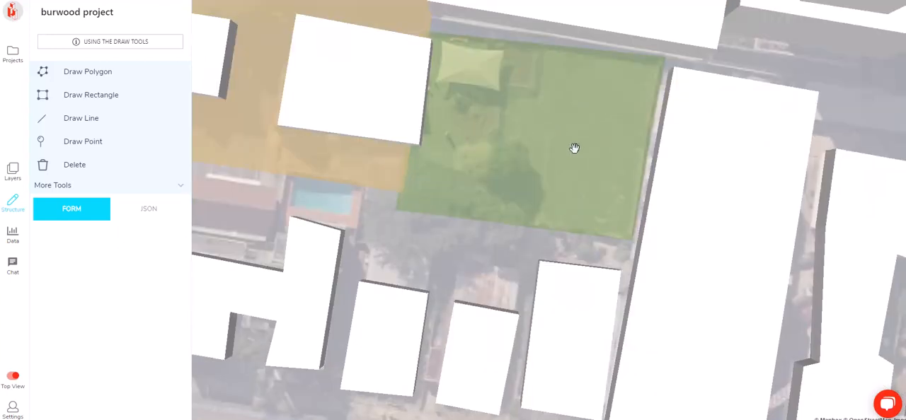
scroll(470, 158, down, 5)
drag(470, 158, 535, 170)
drag(337, 168, 604, 159)
scroll(605, 159, down, 3)
drag(413, 144, 690, 182)
scroll(456, 152, down, 2)
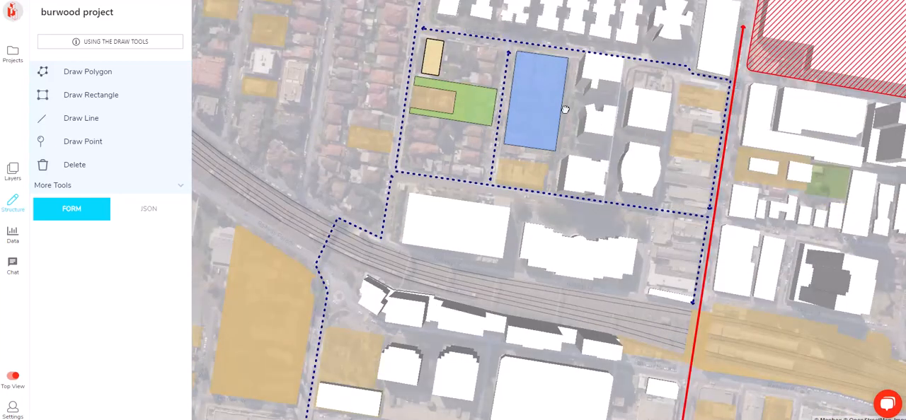
drag(555, 94, 564, 182)
scroll(455, 188, up, 2)
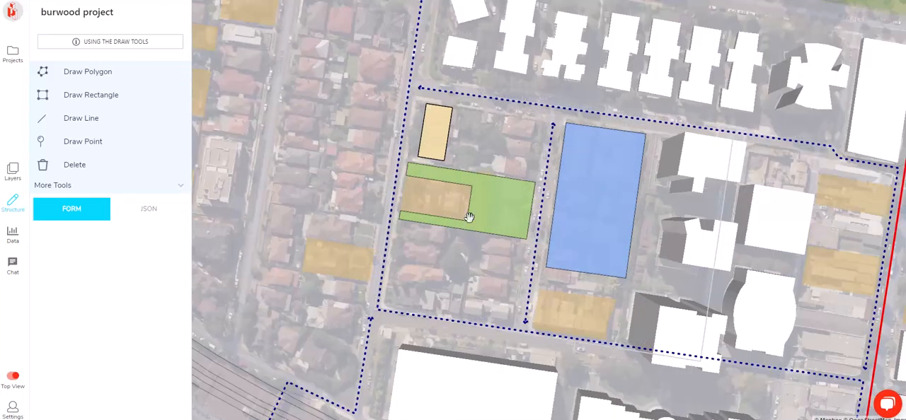
click(589, 219)
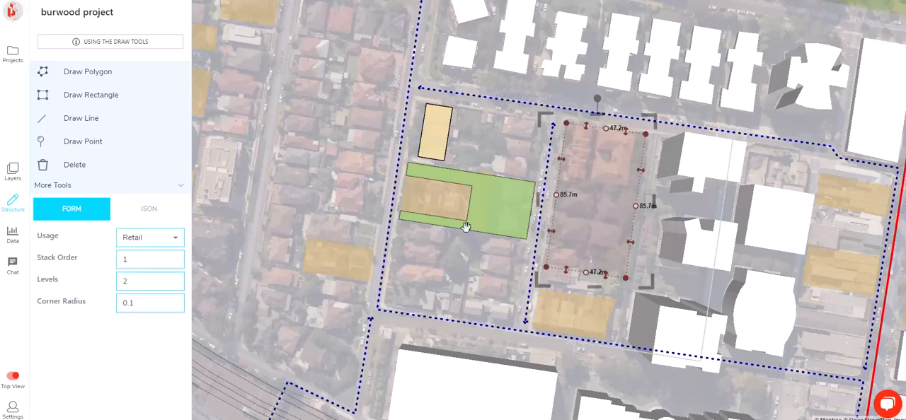
click(609, 188)
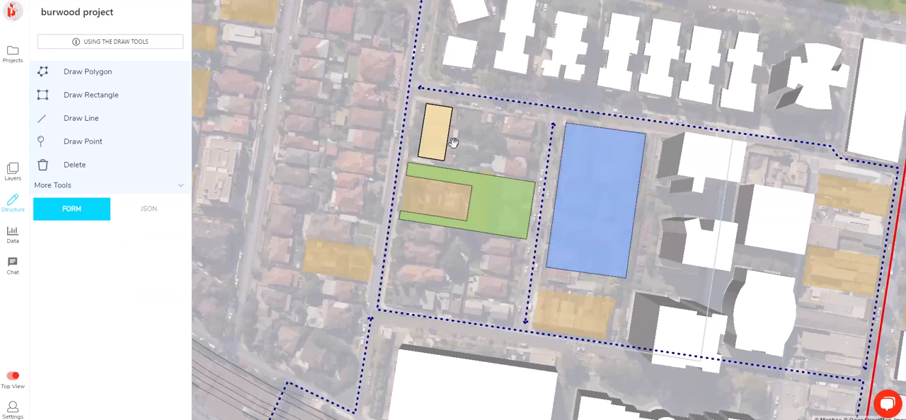
Duplicate the northwest residential block and extend the copy east to the inner street, about 46 m by 31 m
click(432, 139)
scroll(471, 133, up, 2)
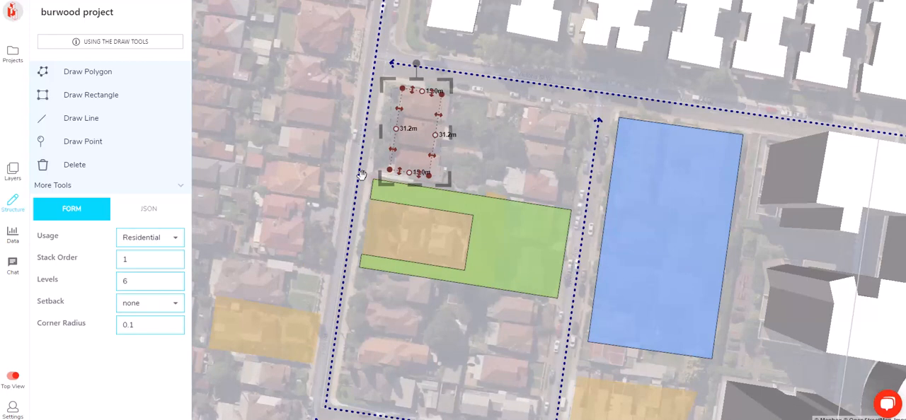
key(ctrl+v)
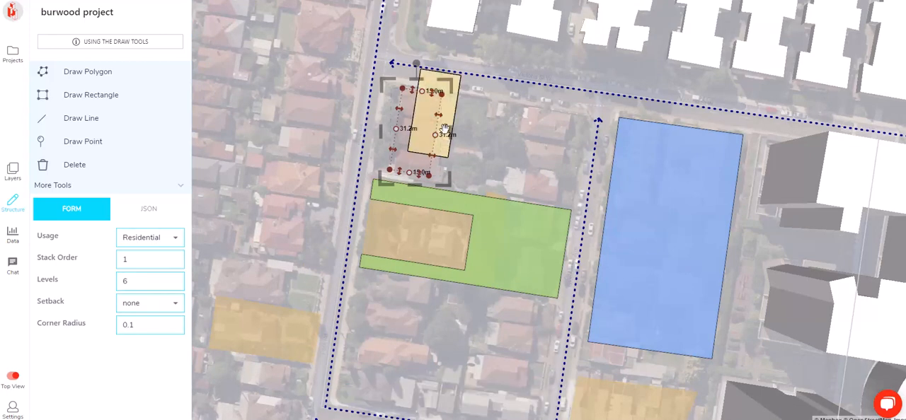
drag(430, 136, 582, 138)
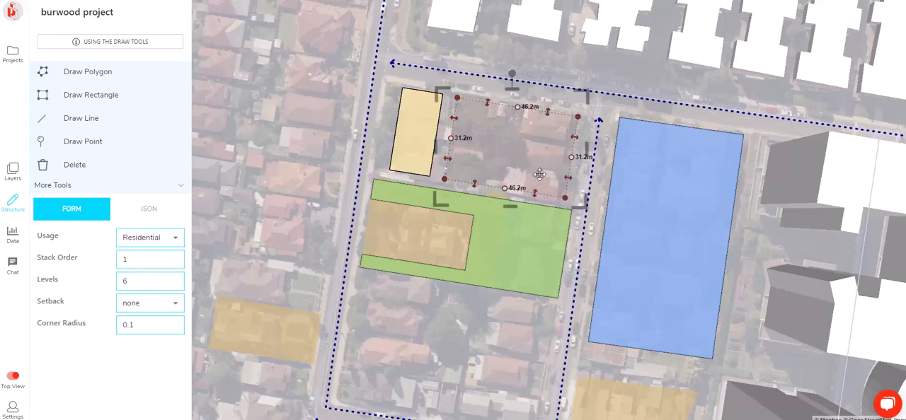
Cut the copied residential block into an L-shape, with a north wing about 10.6 m deep and an east wing about 10.1 m wide
drag(541, 191, 522, 189)
click(521, 132)
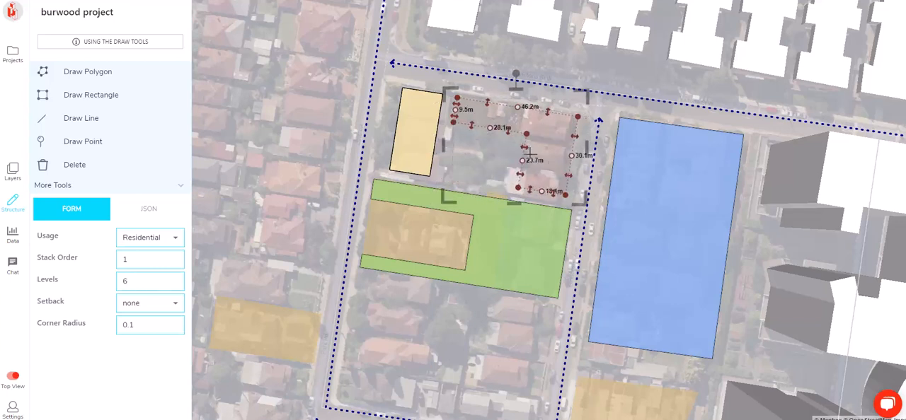
scroll(536, 163, up, 5)
drag(465, 164, 477, 179)
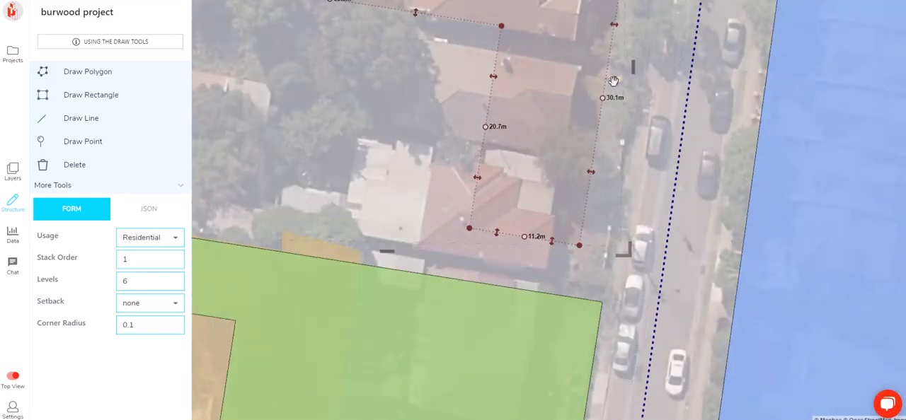
drag(592, 172, 568, 169)
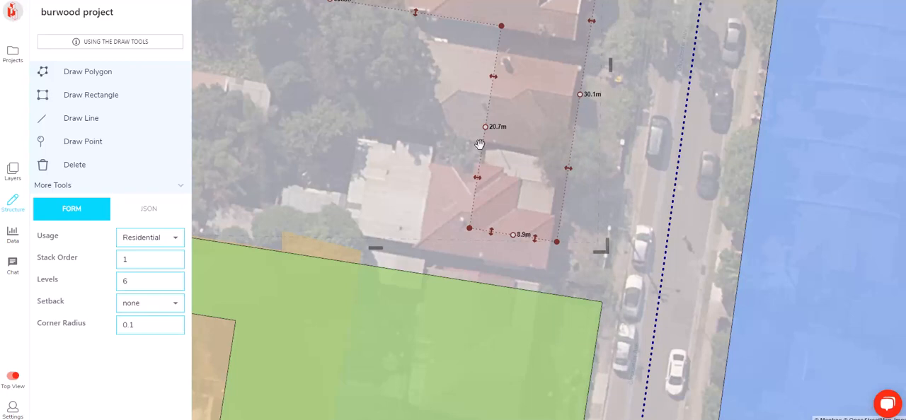
drag(479, 178, 466, 182)
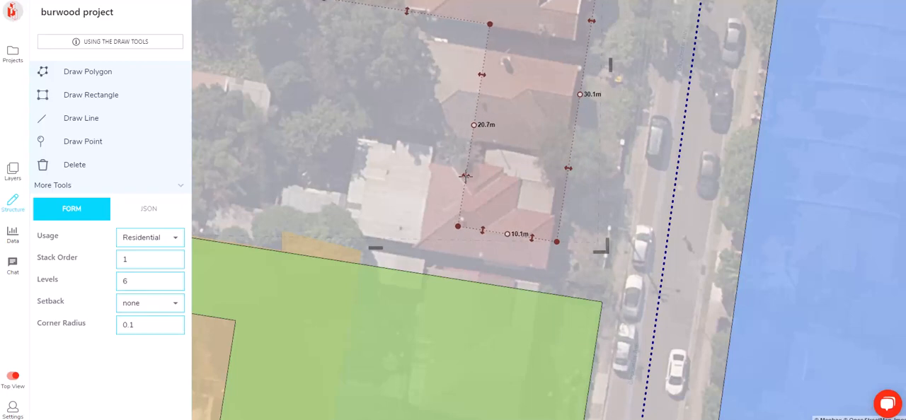
drag(376, 121, 446, 233)
drag(409, 155, 406, 166)
drag(360, 237, 512, 229)
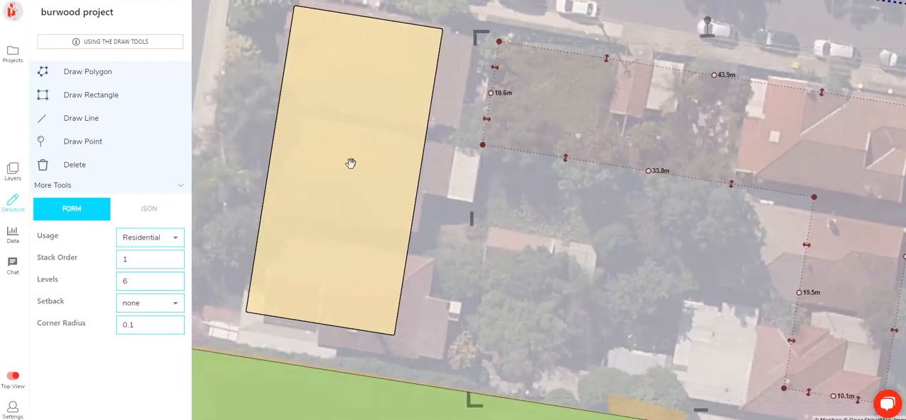
Narrow the northwest corner residential building to about 11.2 m wide
click(353, 159)
drag(430, 106, 396, 95)
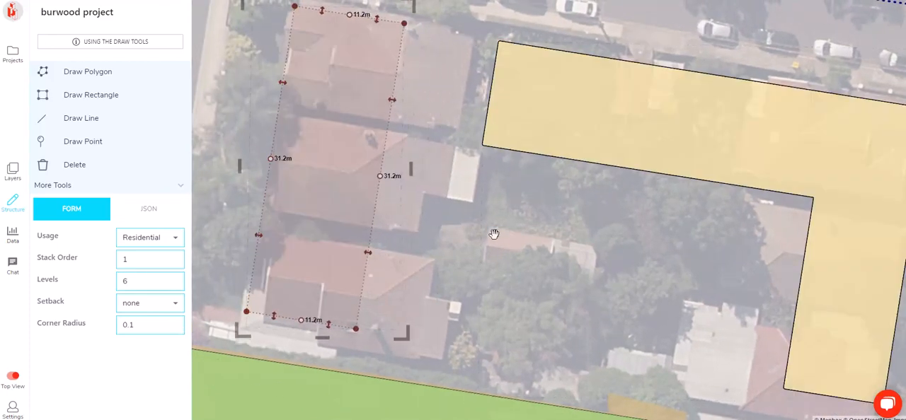
click(499, 233)
Extend the middle of the landscape area's north edge by about 20 m, filling the space between the two residential buildings
scroll(533, 258, down, 2)
drag(533, 259, 470, 175)
click(368, 254)
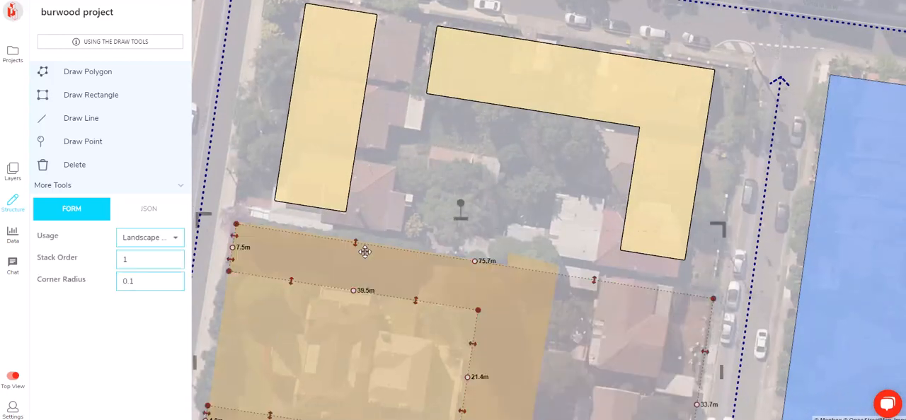
click(475, 260)
click(356, 242)
drag(386, 247, 406, 120)
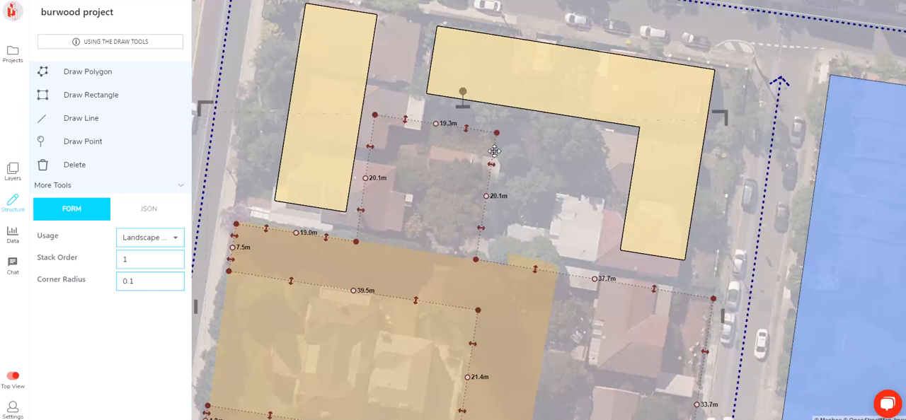
drag(490, 165, 583, 201)
right_drag(521, 196, 572, 148)
Inspect the residential, retail and landscape massing in 3D, and return to the top view
scroll(572, 147, down, 5)
right_drag(538, 206, 742, 129)
drag(736, 182, 699, 213)
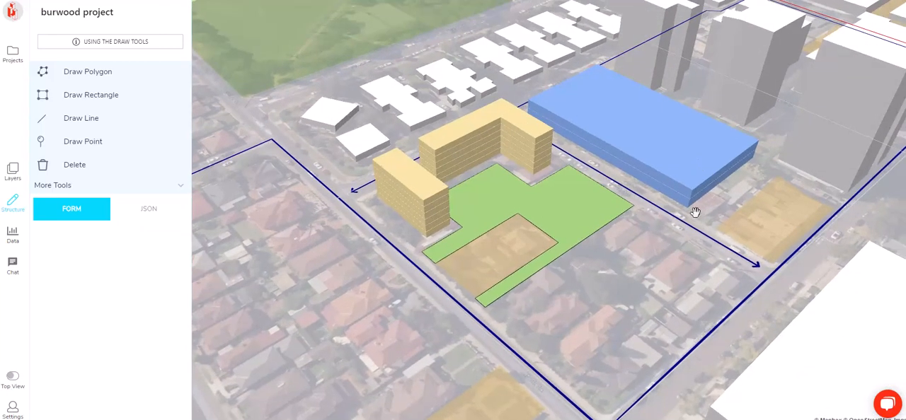
right_drag(699, 212, 526, 182)
right_drag(438, 195, 589, 204)
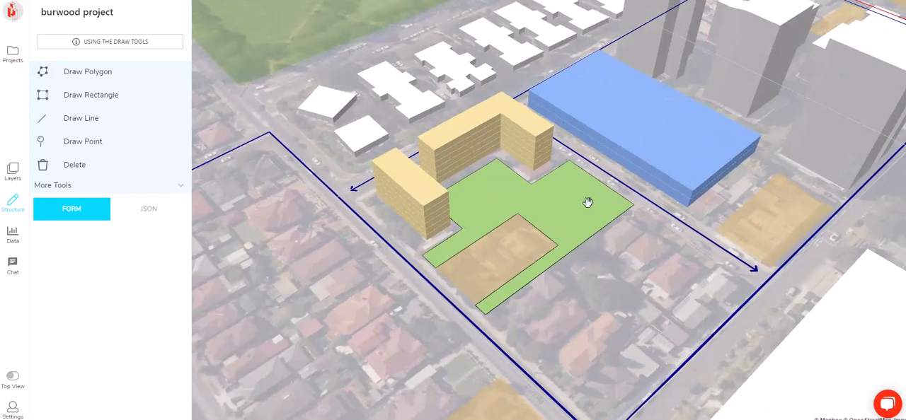
key(t)
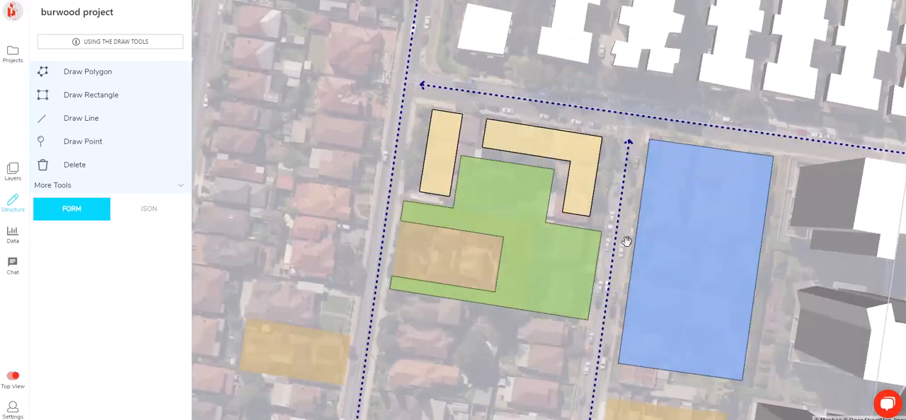
Adjust the levels of the northwest and L-shaped residential buildings together
click(456, 142)
shift+click(505, 135)
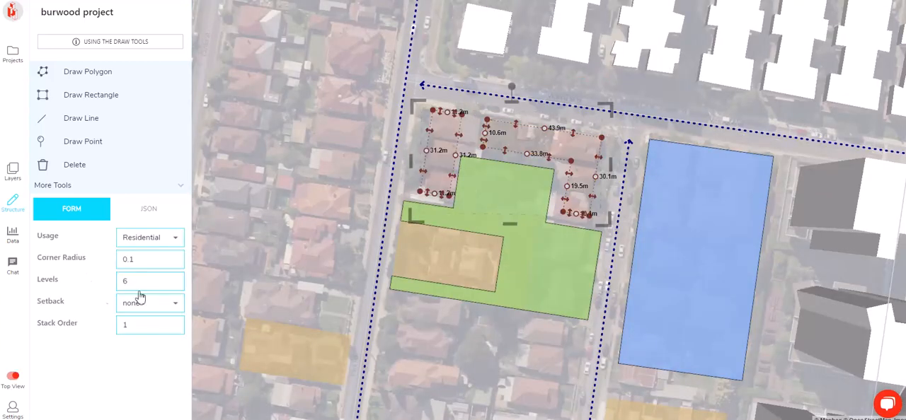
click(180, 284)
click(271, 182)
drag(258, 163, 210, 145)
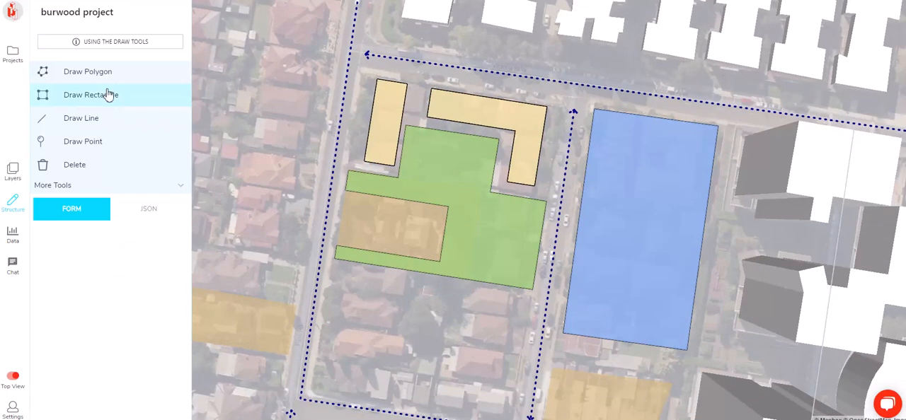
Draw a rectangle of about 22.6 m by 44 m inside the retail block and set its usage to Residential
click(106, 92)
click(611, 168)
click(594, 284)
click(654, 293)
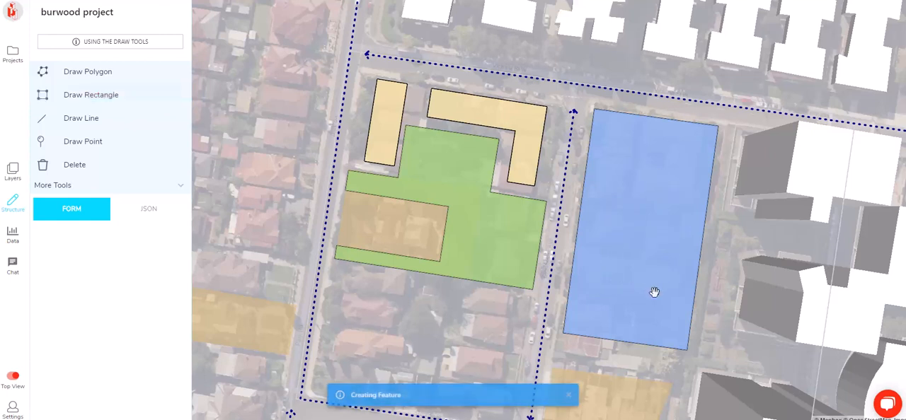
click(148, 238)
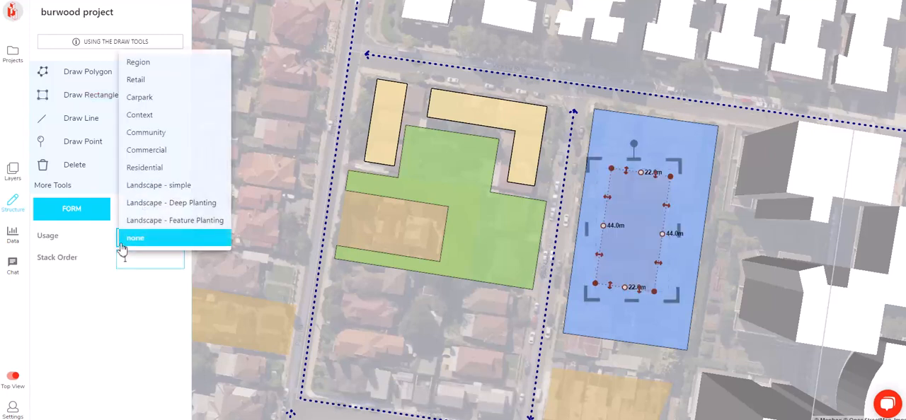
click(187, 169)
click(456, 353)
Lower the retail block's stack order so that it forms a podium beneath the new residential tower
right_drag(695, 282, 643, 118)
click(592, 106)
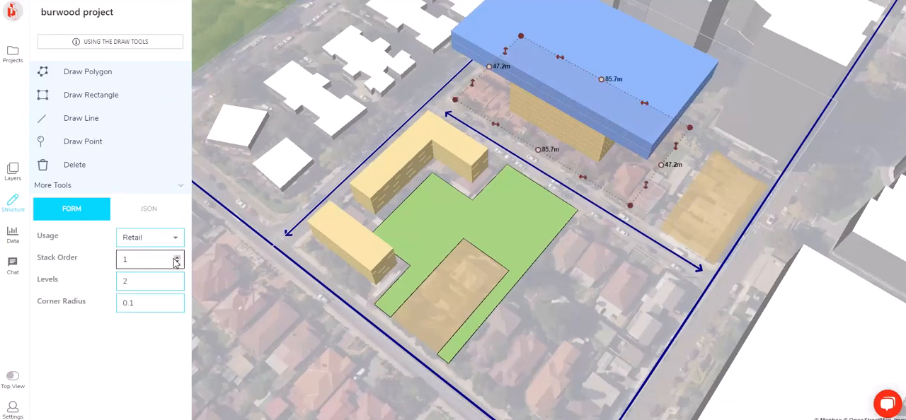
click(178, 263)
right_drag(719, 231, 772, 221)
click(724, 228)
Raise the residential tower on the retail podium to more than 12 levels
scroll(484, 192, down, 5)
right_drag(483, 192, 501, 135)
scroll(501, 136, up, 3)
click(400, 157)
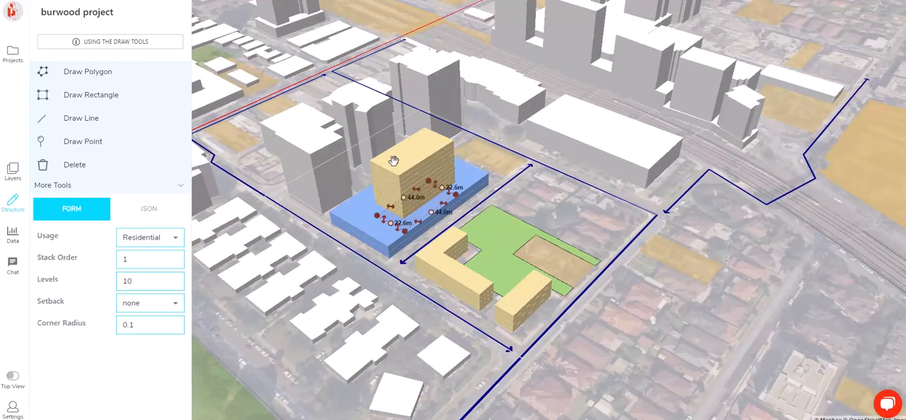
click(178, 281)
click(178, 280)
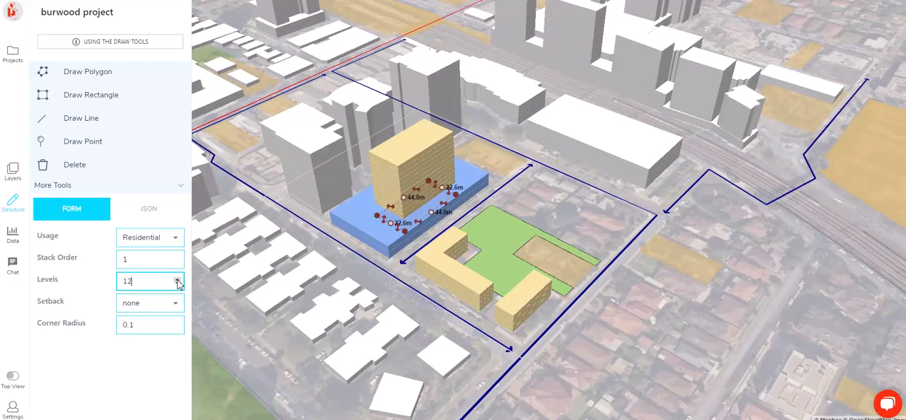
click(178, 280)
click(178, 280)
click(178, 280)
click(178, 281)
right_drag(604, 178, 562, 199)
click(562, 198)
right_drag(643, 191, 425, 162)
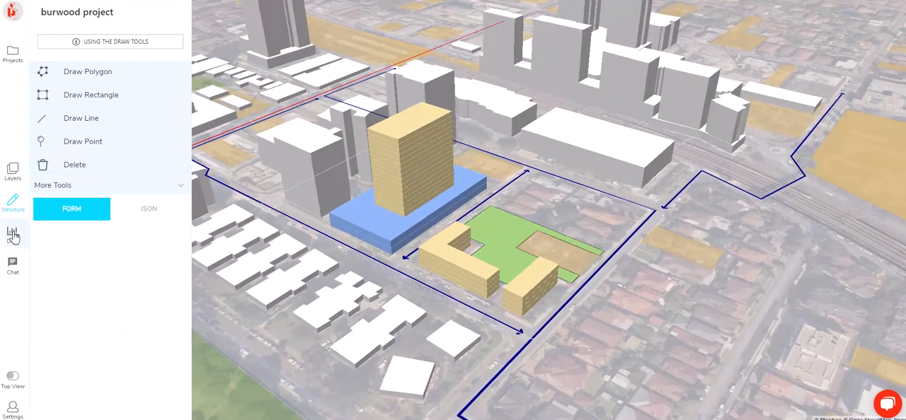
Open the project data and examine the dwelling mix and the residential floor area
click(13, 236)
mouse_move(110, 105)
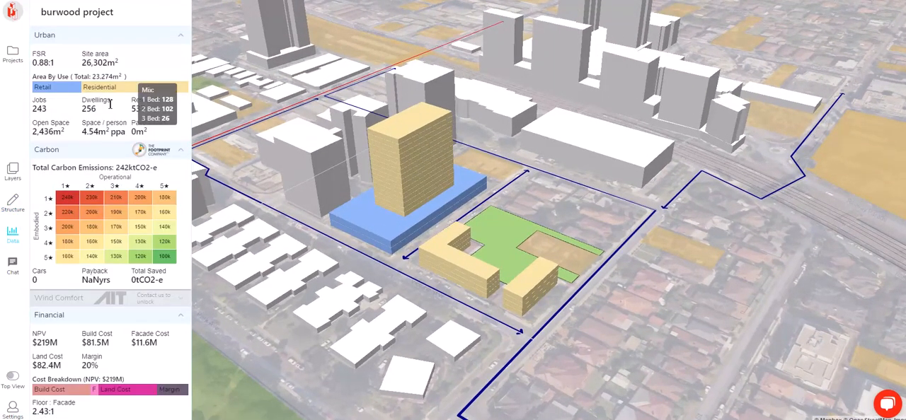
mouse_move(110, 87)
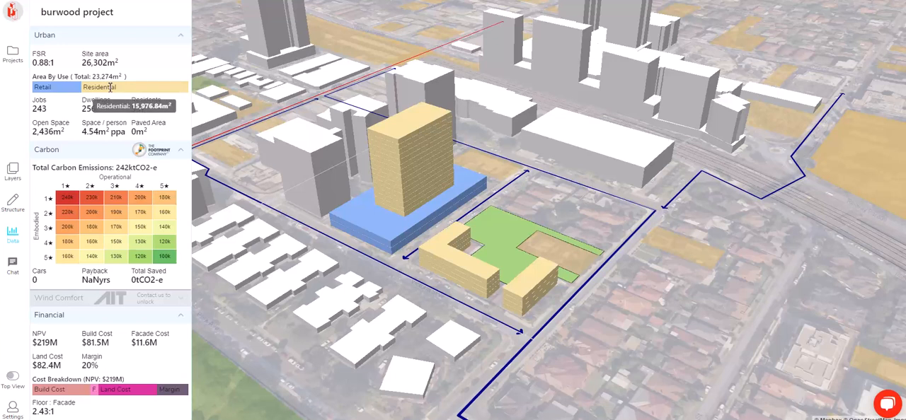
right_drag(372, 114, 519, 262)
right_drag(489, 198, 407, 163)
mouse_move(91, 110)
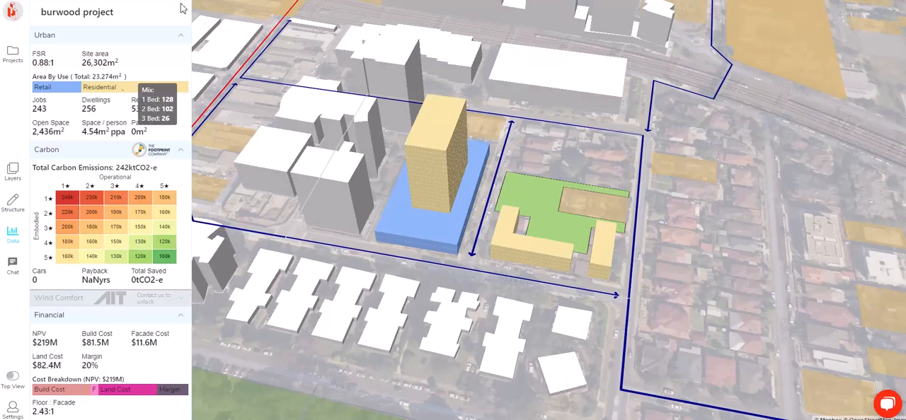
Draw a rectangle of about 24.9 m by 11.8 m on the heritage site and set it to Community usage with 2 levels
scroll(609, 204, up, 5)
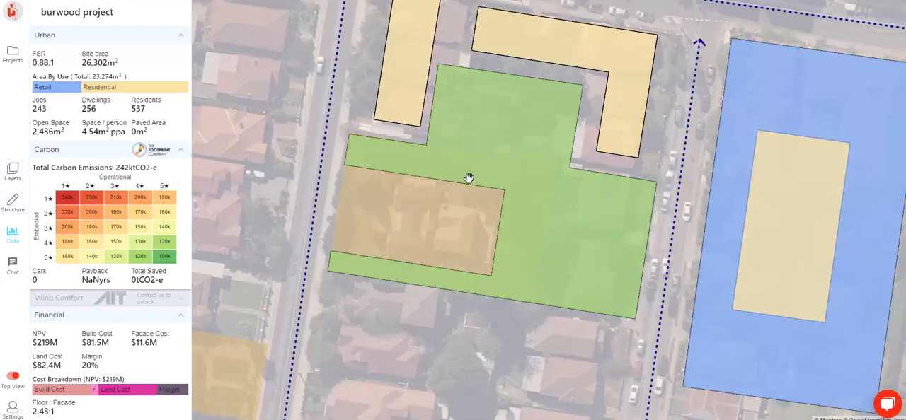
click(13, 203)
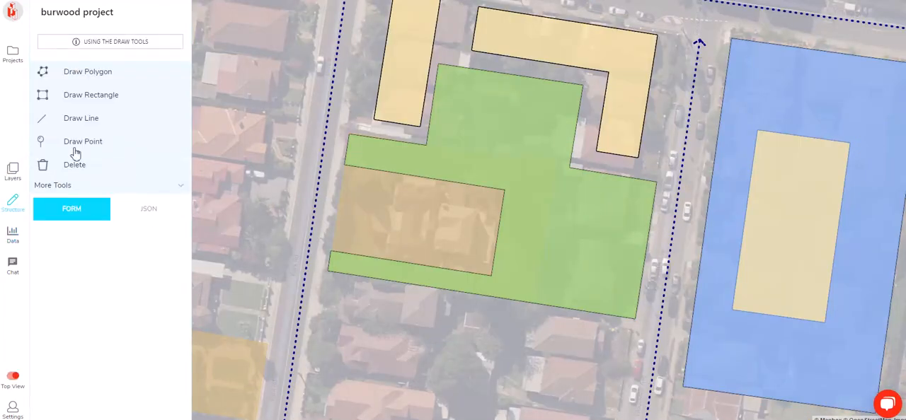
click(91, 95)
scroll(392, 215, up, 3)
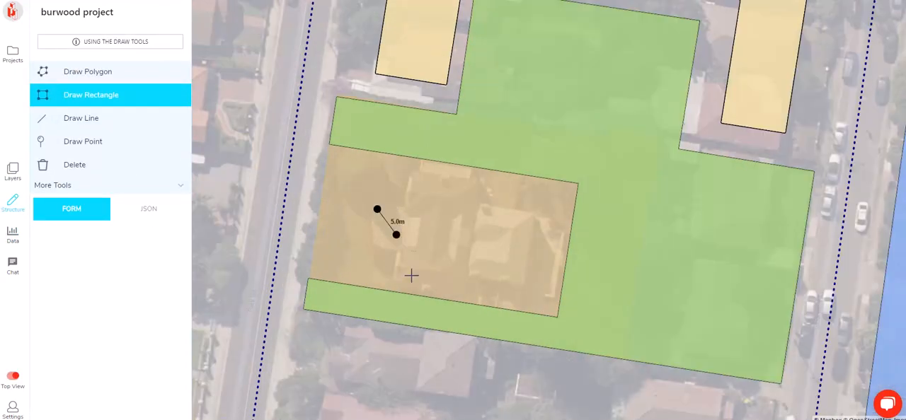
click(365, 283)
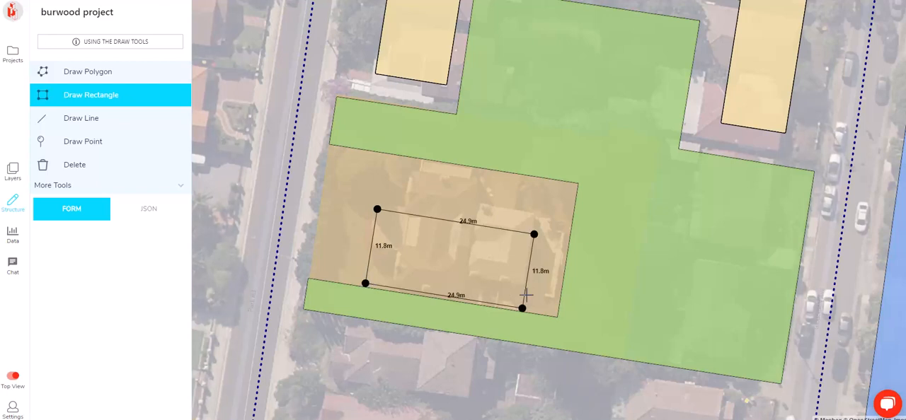
click(526, 295)
click(144, 241)
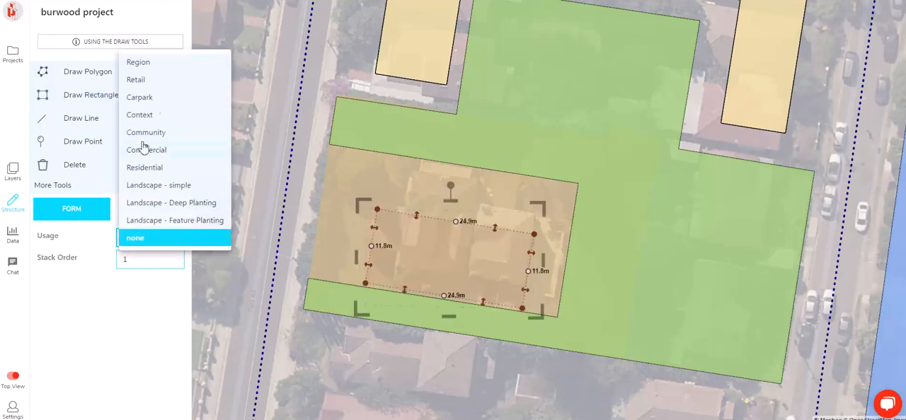
click(158, 134)
click(178, 285)
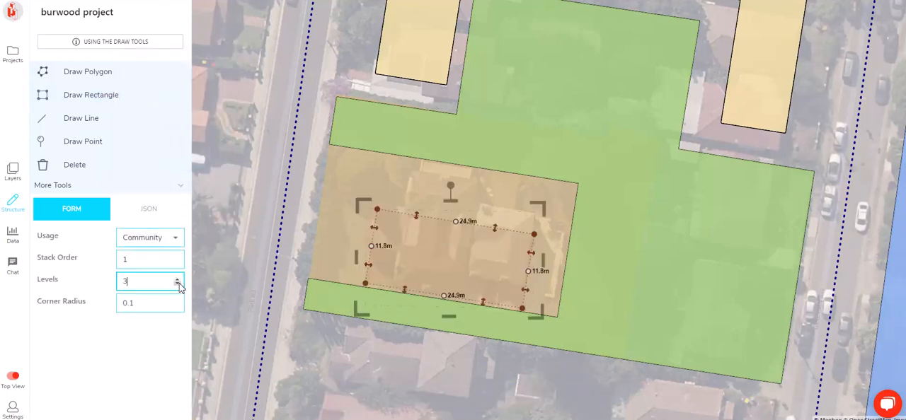
Add a wing about 7.7 m wide and 8.4 m deep to the community building's long side and push out the adjoining wall
click(453, 221)
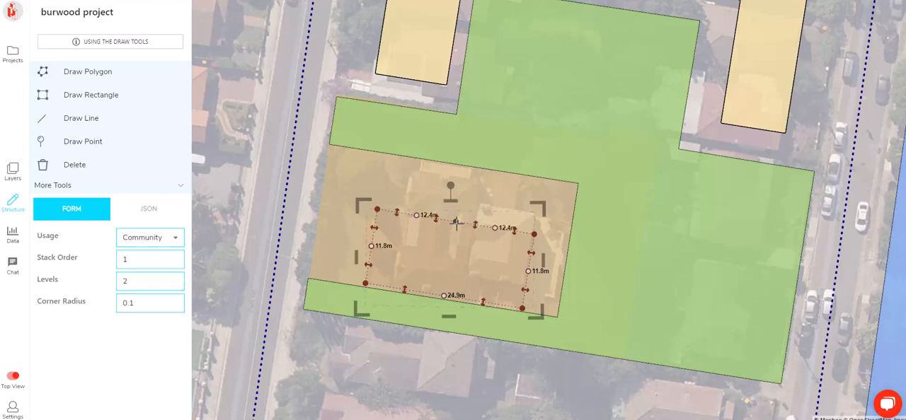
click(417, 216)
drag(447, 221, 410, 194)
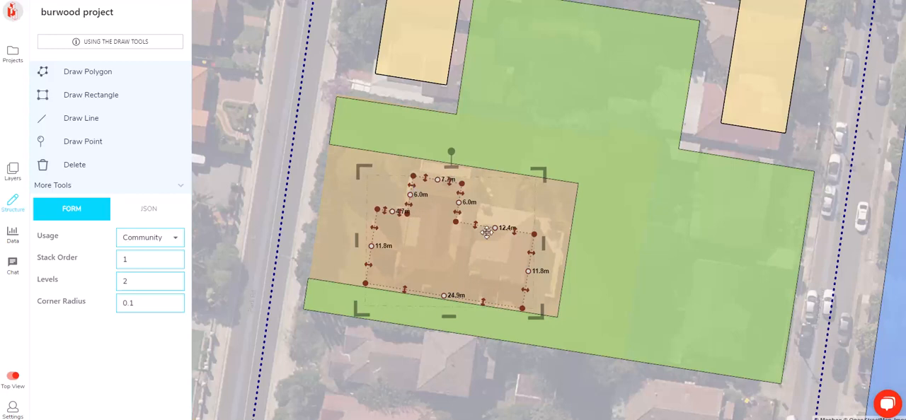
drag(479, 223, 484, 211)
drag(449, 182, 453, 169)
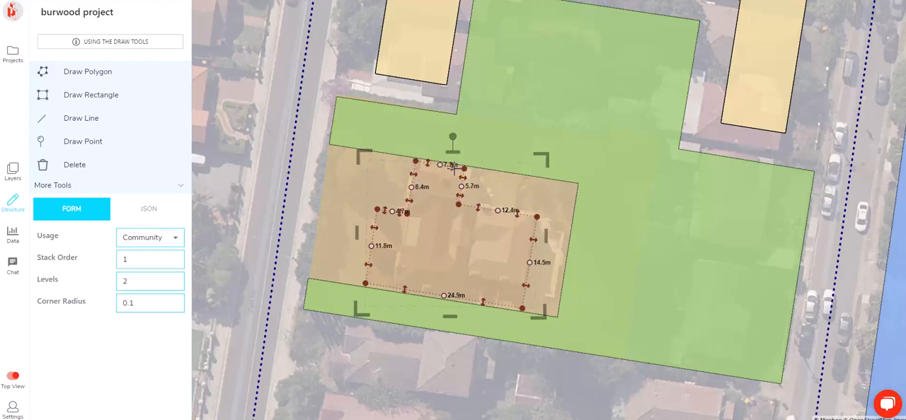
Lengthen the community building to about 28.5 m and recess half of its street end by about 4 m
drag(535, 240, 558, 244)
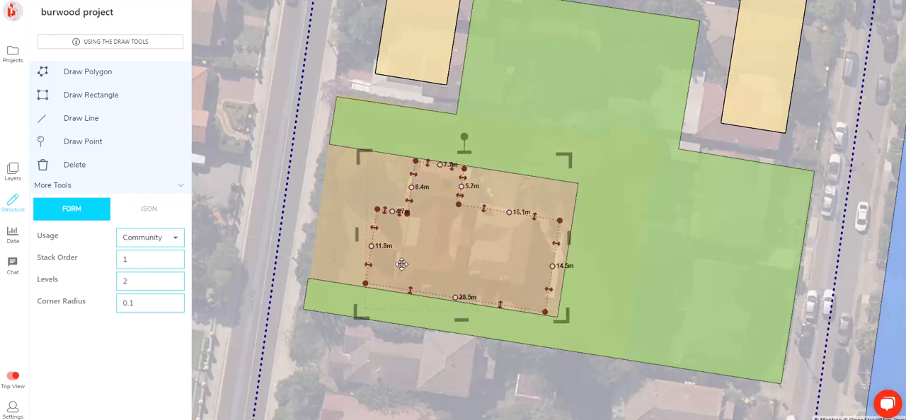
click(371, 246)
drag(371, 259, 396, 263)
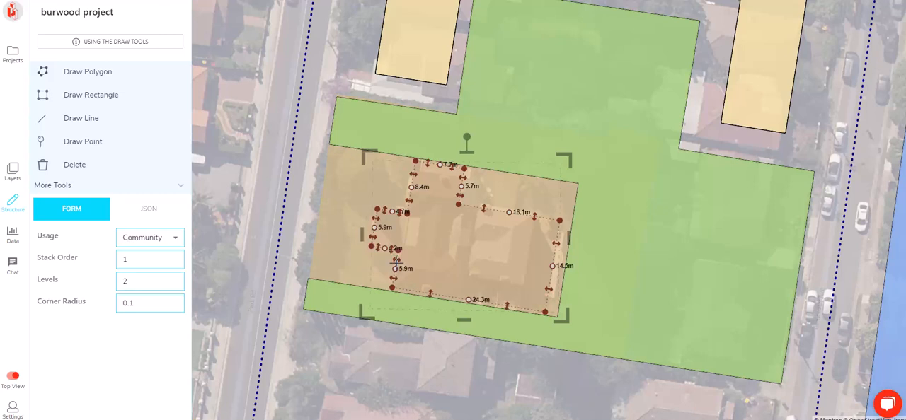
click(332, 285)
Thicken both wings of the L-shaped residential building to about 13 m by moving its courtyard edges
right_drag(609, 198, 661, 118)
scroll(473, 243, down, 5)
right_drag(474, 243, 669, 163)
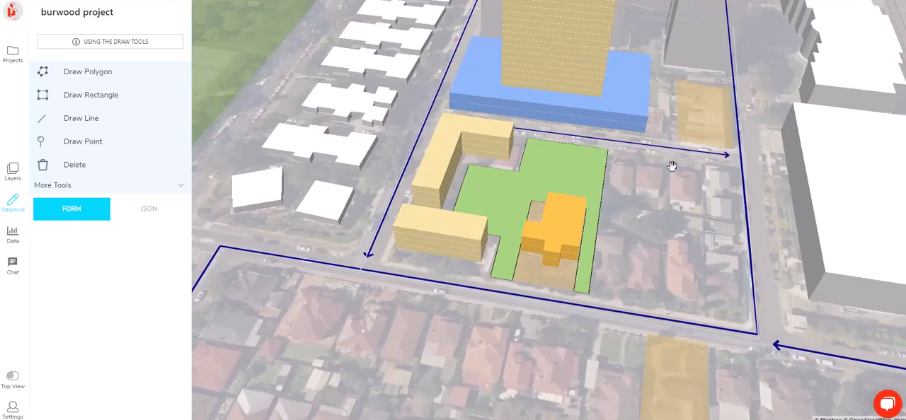
drag(671, 192, 649, 226)
right_drag(649, 226, 594, 208)
scroll(494, 173, up, 4)
click(423, 167)
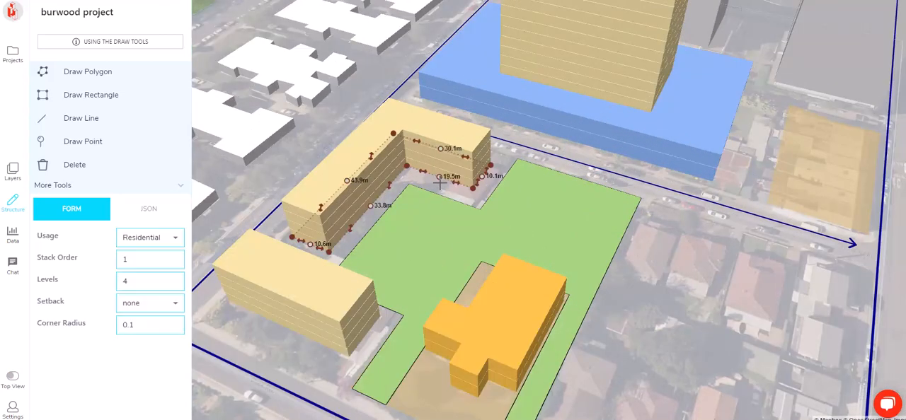
drag(427, 172, 398, 199)
click(340, 168)
Examine the site massing and its surroundings from several angles in 3D
right_drag(339, 193, 605, 134)
scroll(615, 145, down, 3)
right_drag(620, 176, 692, 197)
right_drag(742, 215, 583, 178)
scroll(583, 178, down, 4)
right_drag(602, 211, 584, 215)
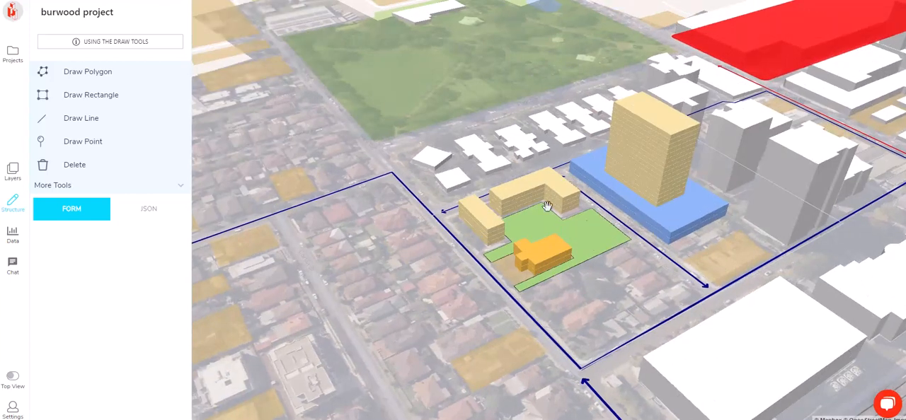
right_drag(424, 196, 429, 211)
drag(595, 217, 554, 222)
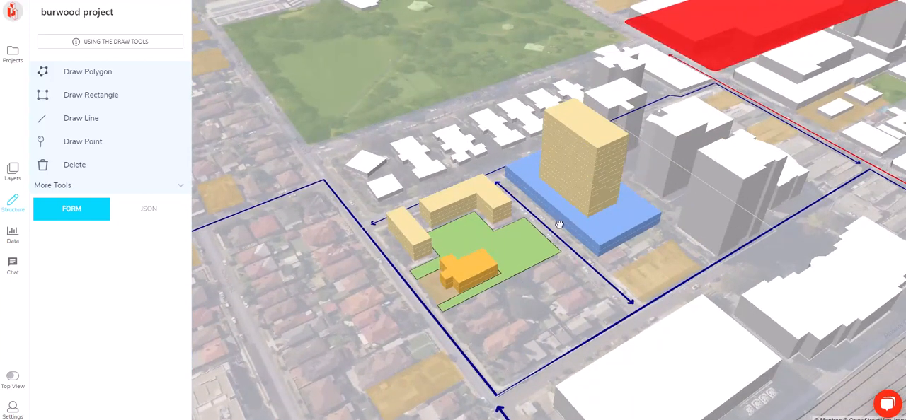
right_drag(555, 221, 560, 232)
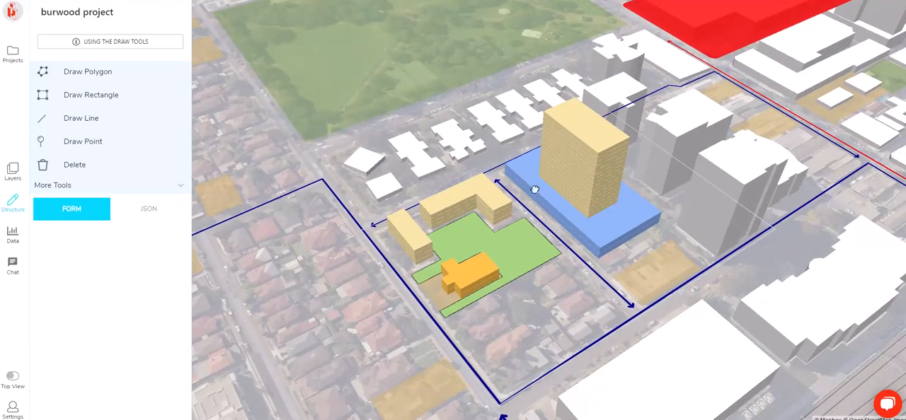
right_drag(532, 181, 489, 269)
drag(292, 241, 284, 202)
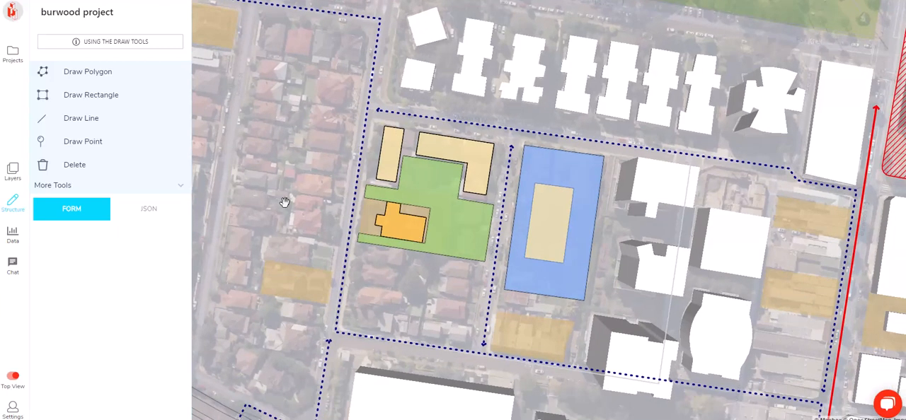
click(67, 118)
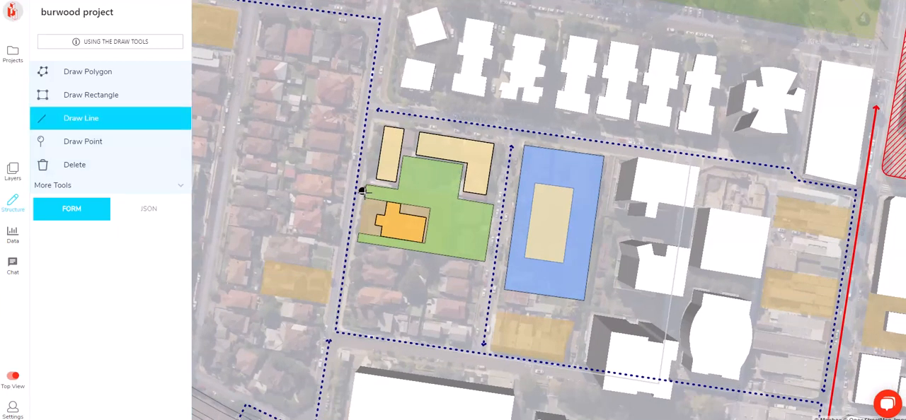
key(Escape)
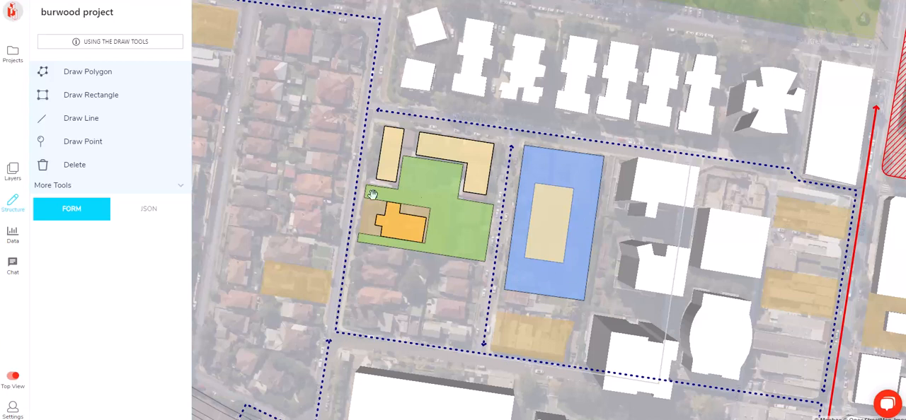
Set the small rectangular residential building beside the L-shaped block to 3 levels
right_drag(369, 331, 449, 168)
scroll(378, 237, up, 4)
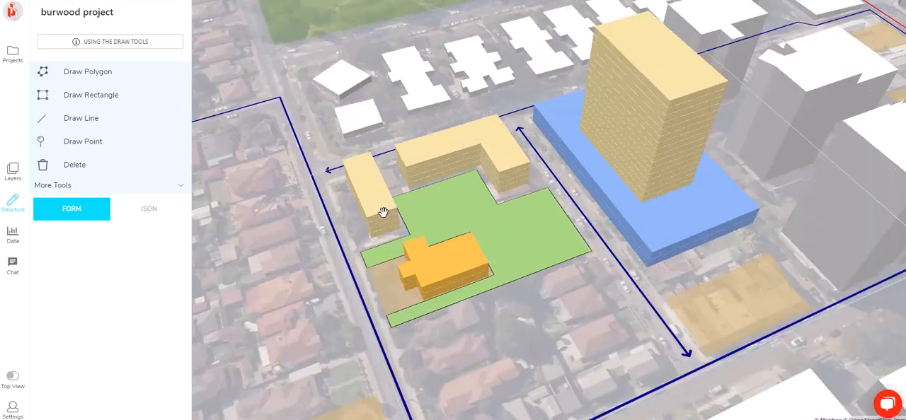
click(383, 213)
click(179, 285)
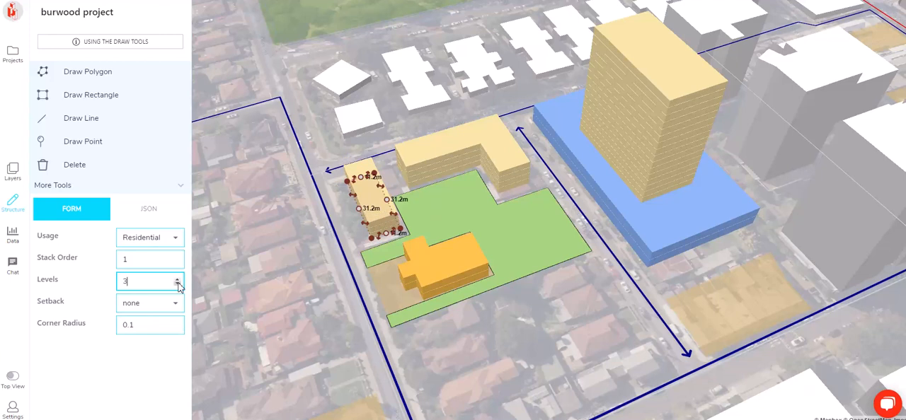
click(463, 155)
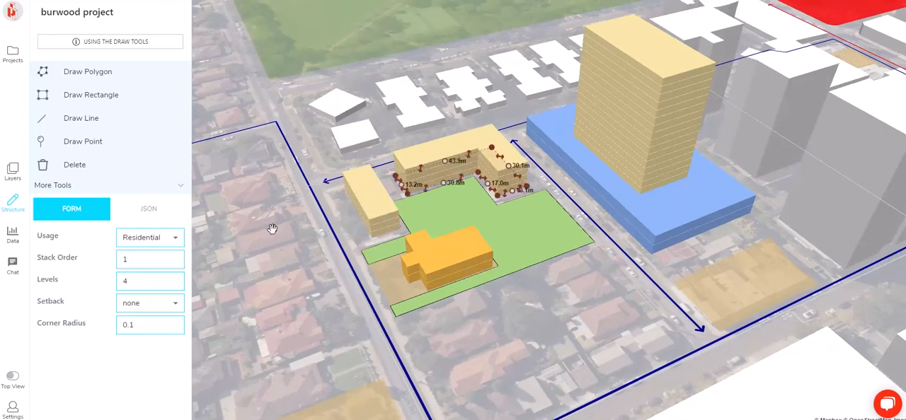
drag(285, 237, 299, 228)
click(330, 256)
Extend the landscape area across the street frontage of the heritage site by splitting and moving its cut-out edge beside the community building
right_drag(312, 264, 672, 249)
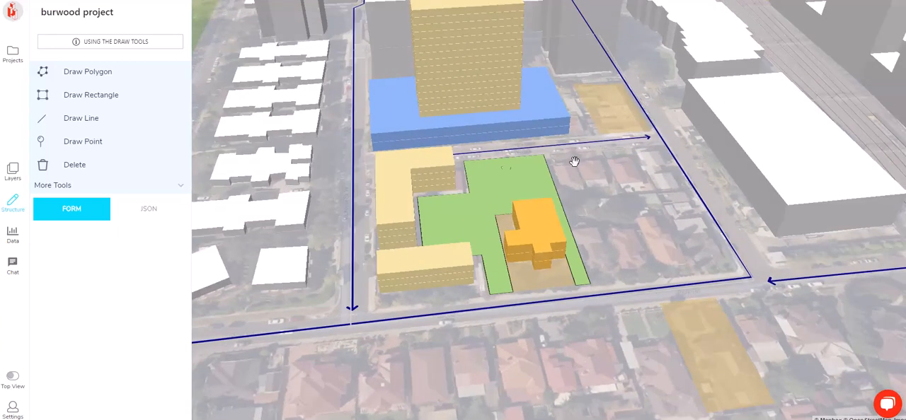
scroll(557, 255, up, 5)
click(546, 291)
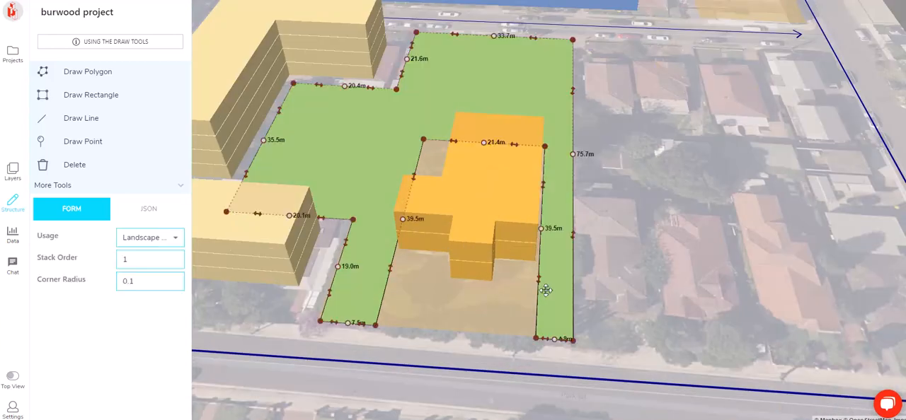
click(541, 229)
drag(541, 254, 402, 258)
drag(445, 222, 441, 284)
key(Escape)
Draw a line about 90.8 m long through the landscape area towards the retail block and set its usage to make it a path
scroll(439, 284, down, 5)
right_drag(424, 293, 507, 322)
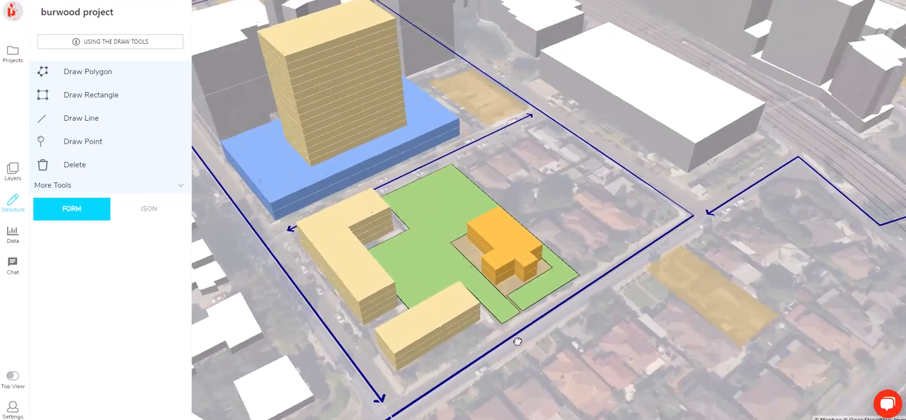
right_drag(468, 361, 501, 412)
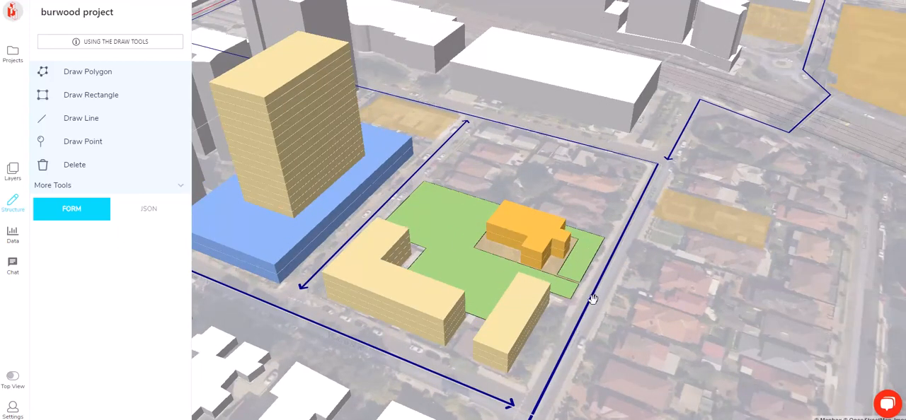
right_drag(618, 182, 439, 259)
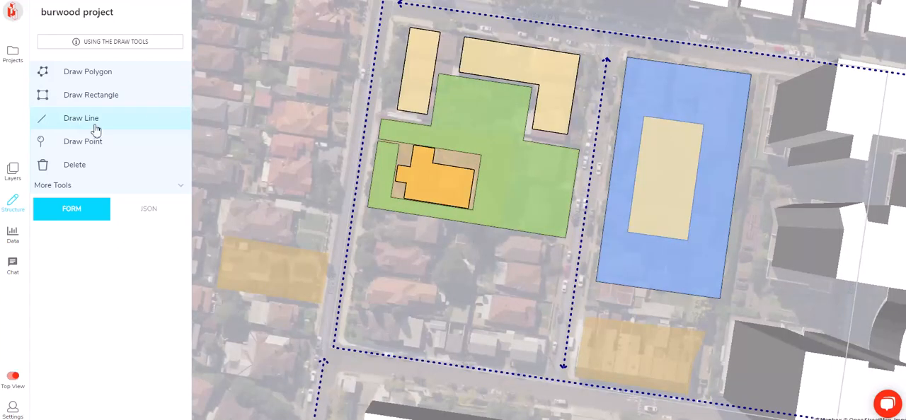
click(95, 125)
click(374, 130)
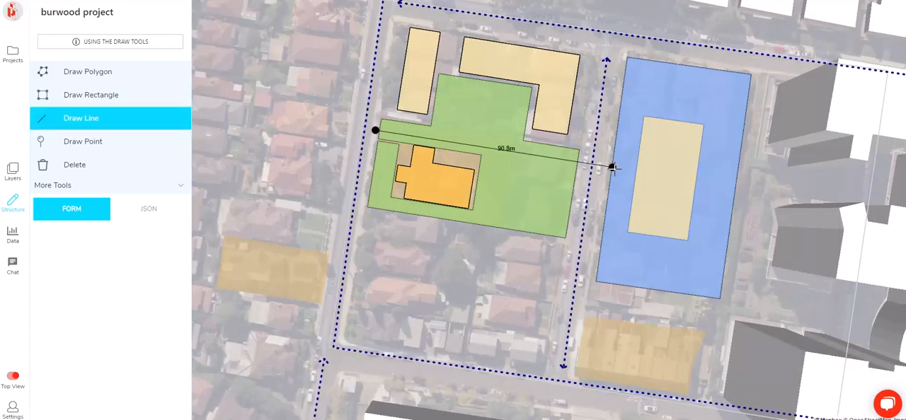
double_click(613, 168)
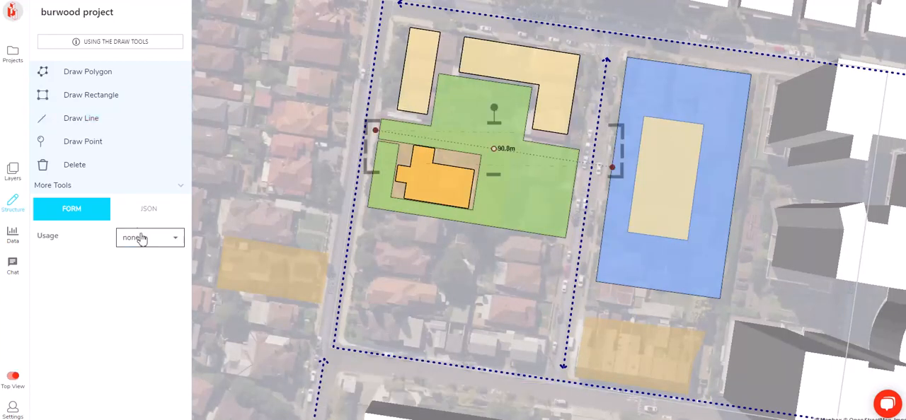
click(133, 235)
click(133, 132)
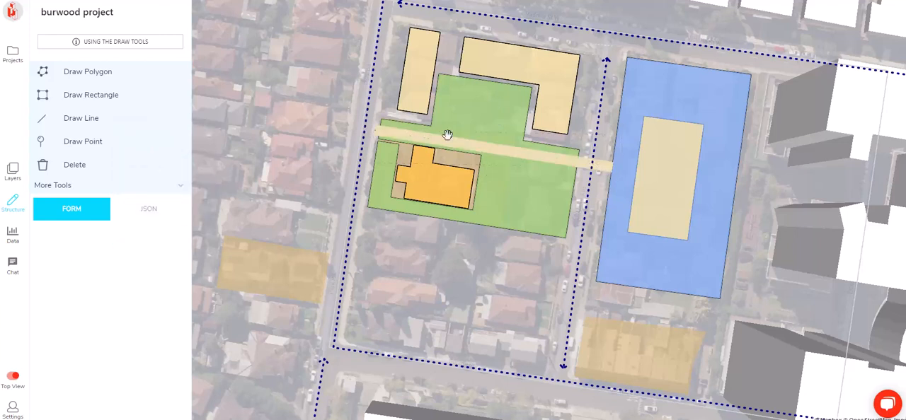
Cut a recess about 21.4 m wide and 7.1 m deep into the retail podium's edge facing the landscape area
scroll(628, 168, up, 2)
click(626, 168)
scroll(616, 161, down, 2)
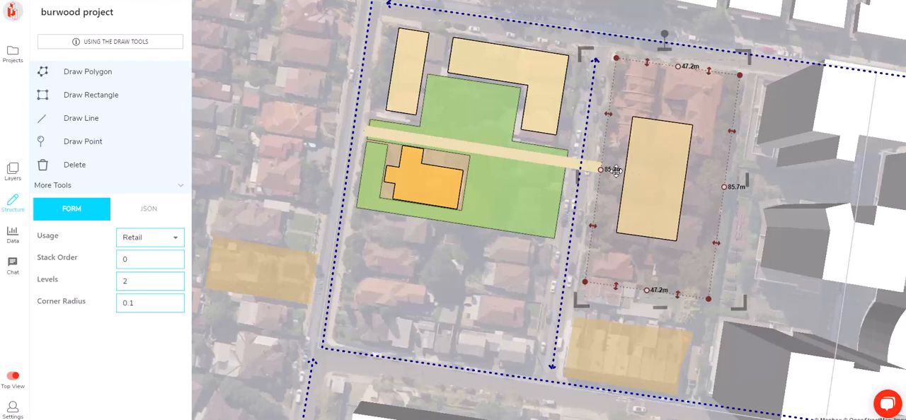
scroll(599, 170, up, 2)
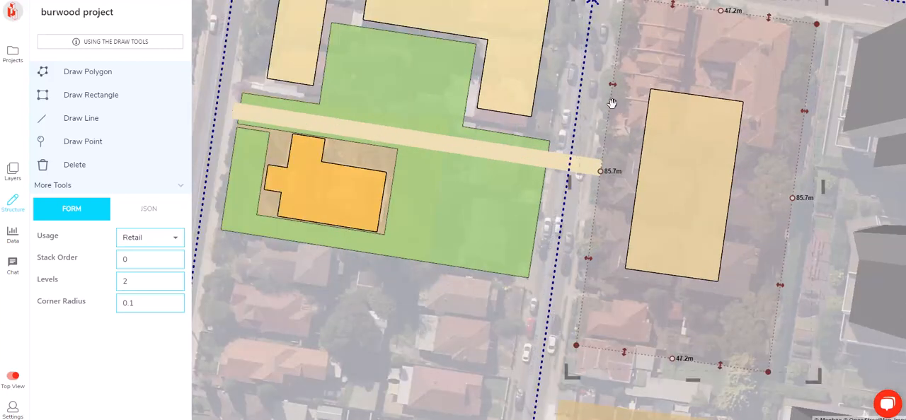
click(600, 171)
click(613, 83)
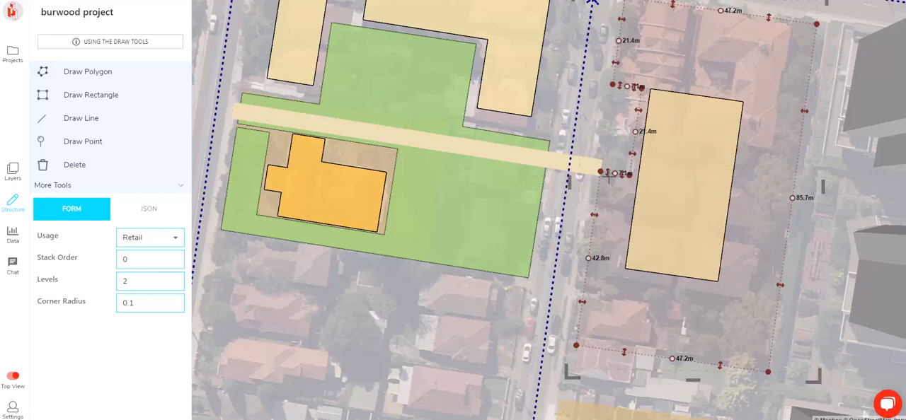
Shift the recess along the retail podium's edge so that it faces the end of the path
drag(602, 172, 592, 234)
drag(613, 84, 604, 142)
right_drag(557, 233, 628, 175)
scroll(604, 212, down, 3)
right_drag(598, 203, 621, 214)
scroll(604, 213, up, 3)
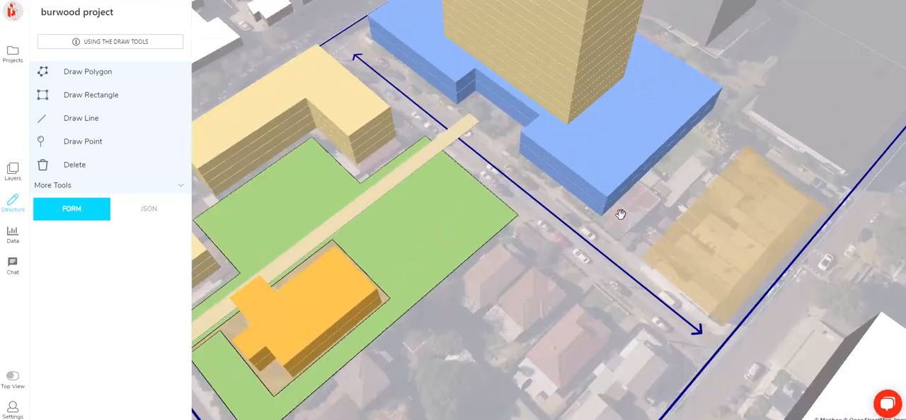
Widen the retail podium's recess by moving its side wall farther from the path
right_drag(540, 226, 587, 149)
drag(577, 258, 617, 275)
right_drag(617, 276, 657, 204)
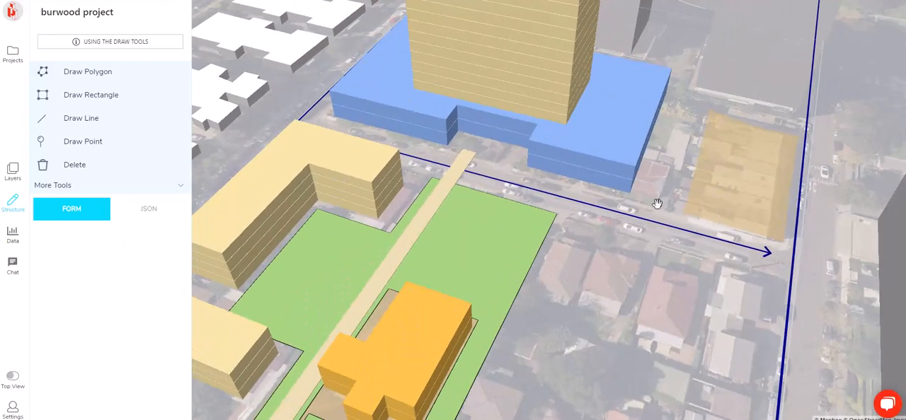
click(557, 148)
drag(532, 152, 579, 164)
click(539, 191)
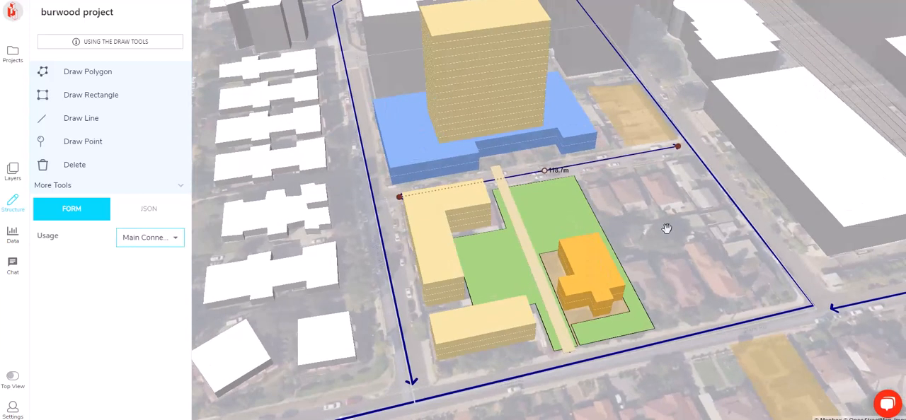
Draw a line about 120 m long down the street between the landscape area and the retail podium and set its usage to Road
click(667, 229)
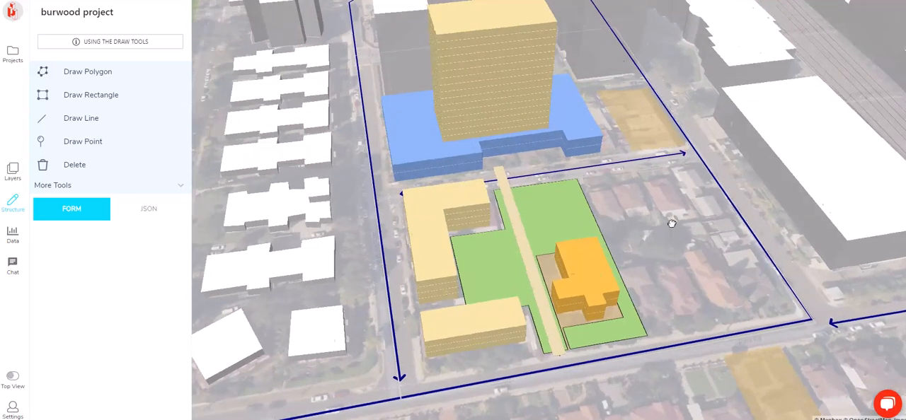
click(53, 118)
click(400, 186)
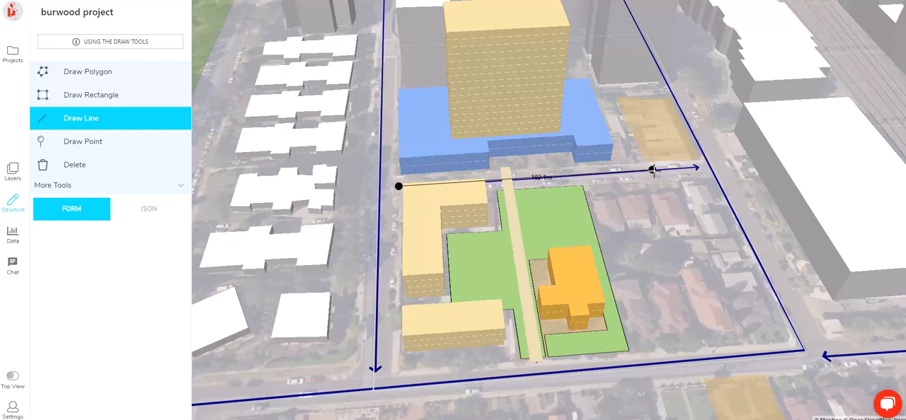
double_click(697, 167)
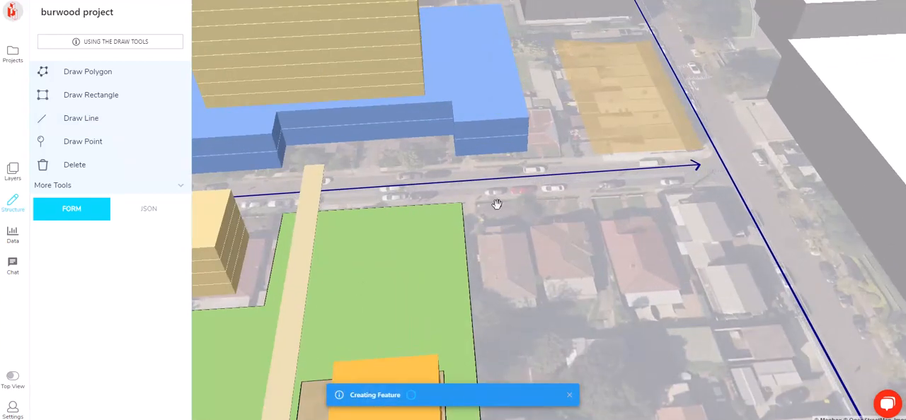
click(147, 238)
click(134, 148)
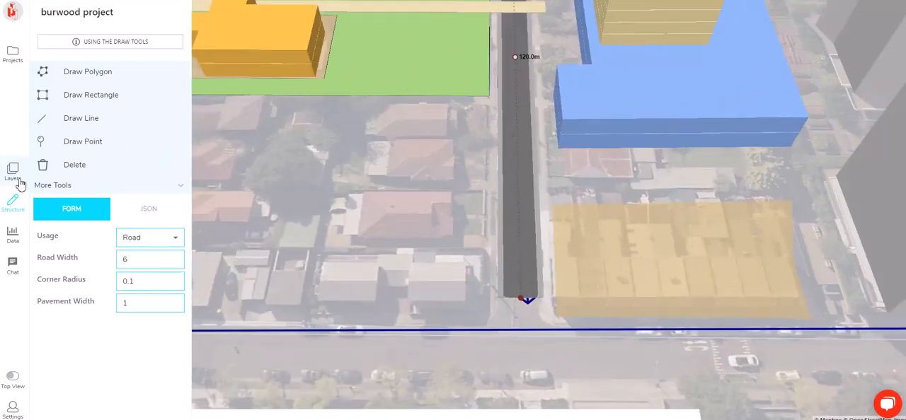
Show the Cadastre (NSW) layer and compare the parcel boundaries with the NSW_Imagery layer hidden and shown again
click(20, 183)
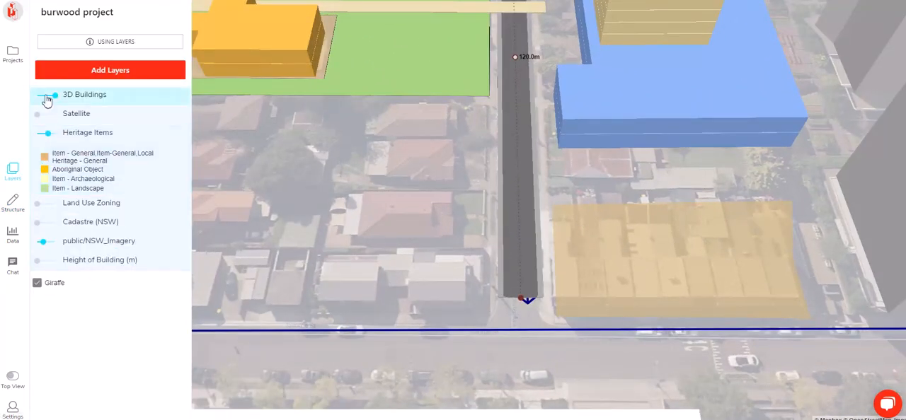
click(50, 225)
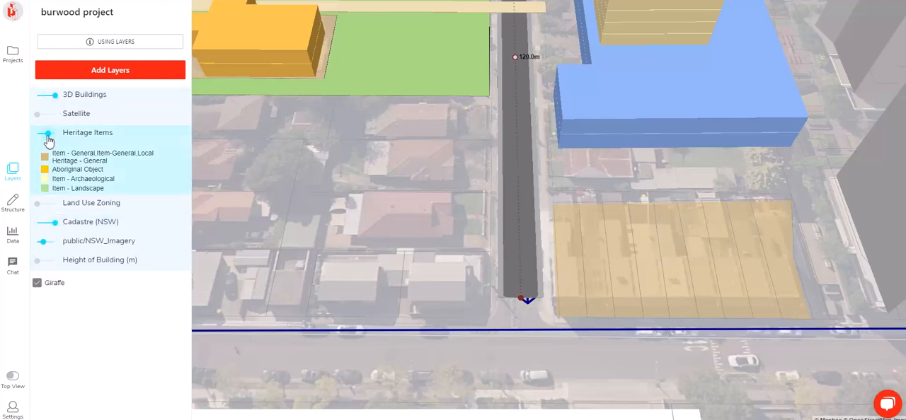
click(41, 242)
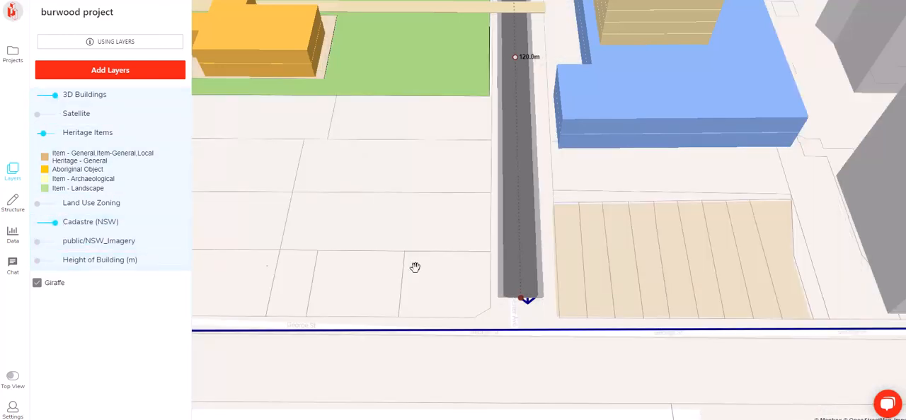
click(41, 242)
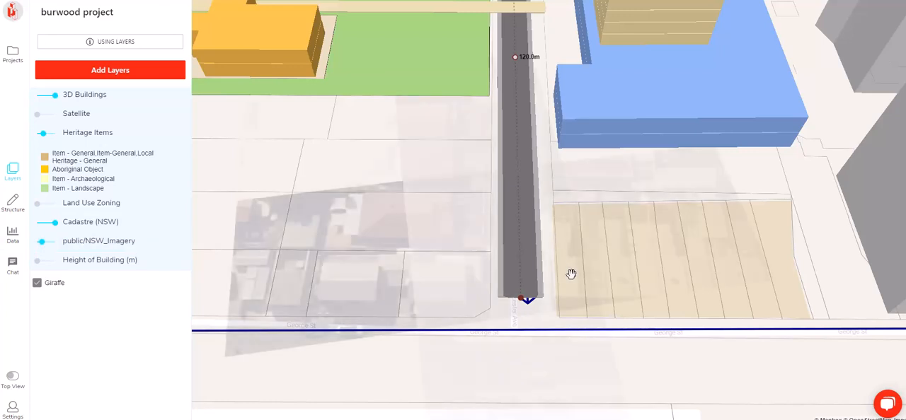
Set the road's width to 9 and extend its far end to give a length of about 121.9 m
click(25, 206)
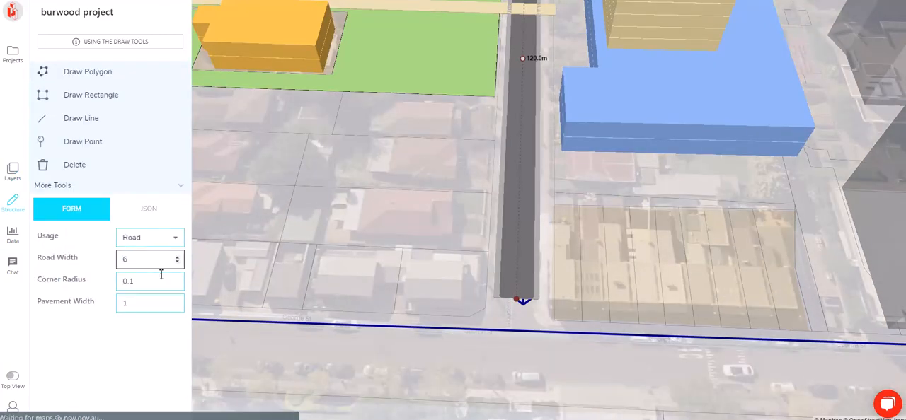
click(179, 257)
click(180, 258)
click(179, 258)
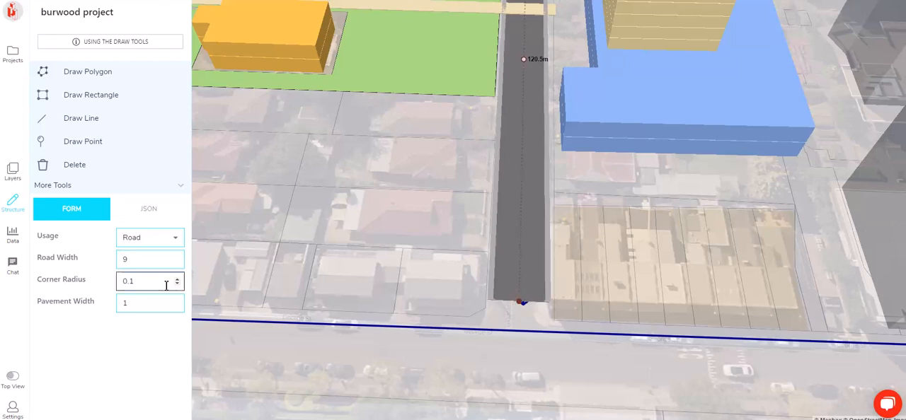
scroll(599, 174, down, 5)
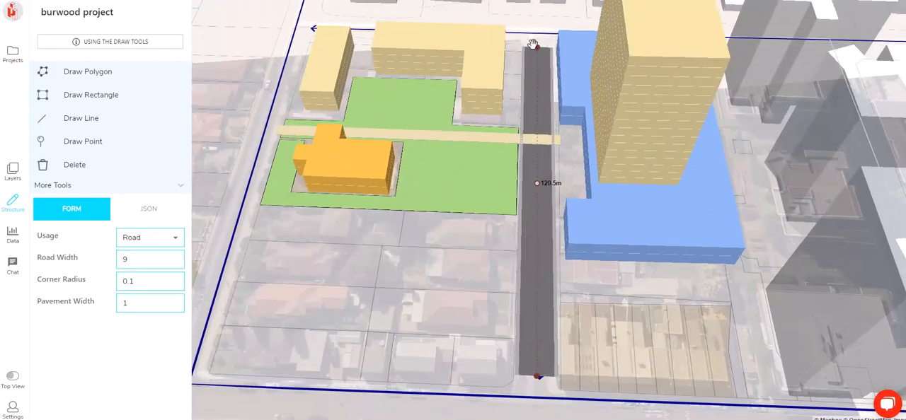
drag(534, 45, 536, 42)
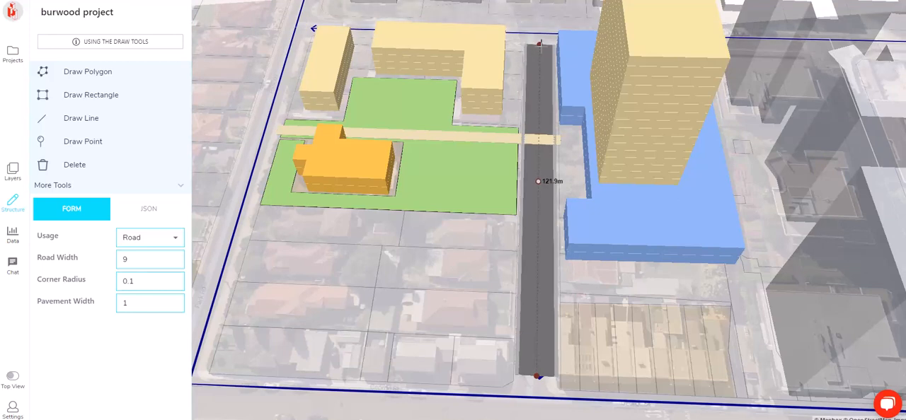
Examine from several angles where the path crosses the road between the landscape area and the retail podium
click(532, 125)
right_drag(531, 125, 613, 106)
scroll(479, 156, up, 5)
right_drag(481, 154, 596, 105)
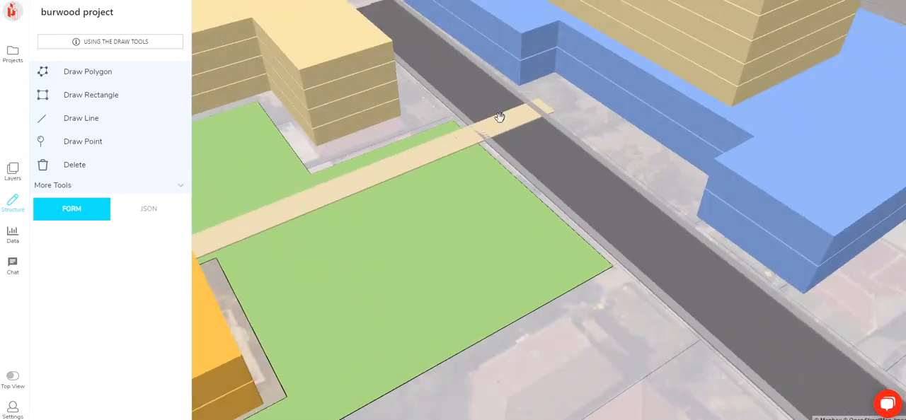
right_drag(491, 131, 551, 123)
scroll(559, 251, down, 5)
right_drag(709, 274, 494, 268)
scroll(567, 192, up, 5)
right_drag(477, 208, 681, 201)
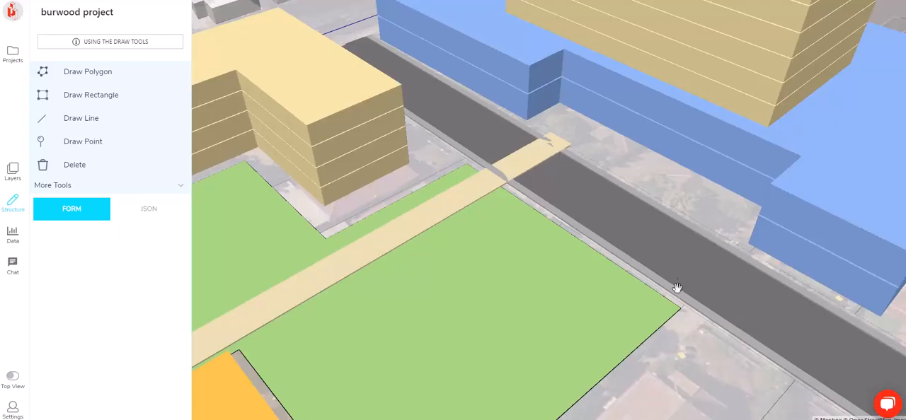
Draw a rectangle about 43.9 by 23.2 m over the heritage lots beside the retail podium and set its usage to Retail
scroll(540, 150, down, 5)
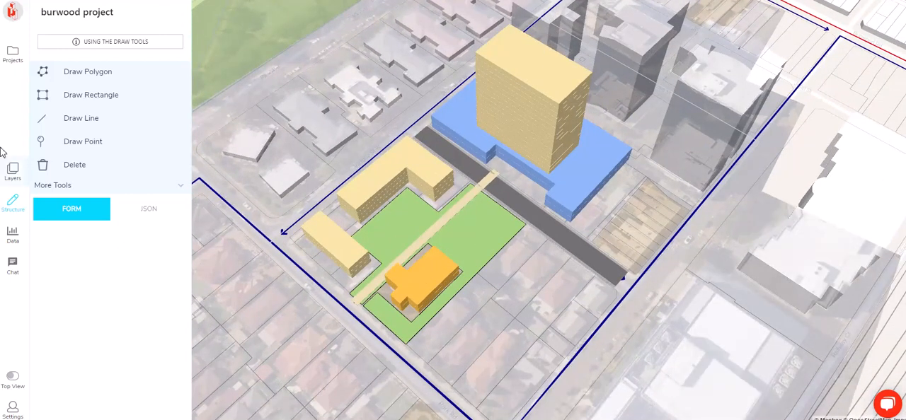
click(56, 102)
scroll(572, 228, up, 3)
click(602, 246)
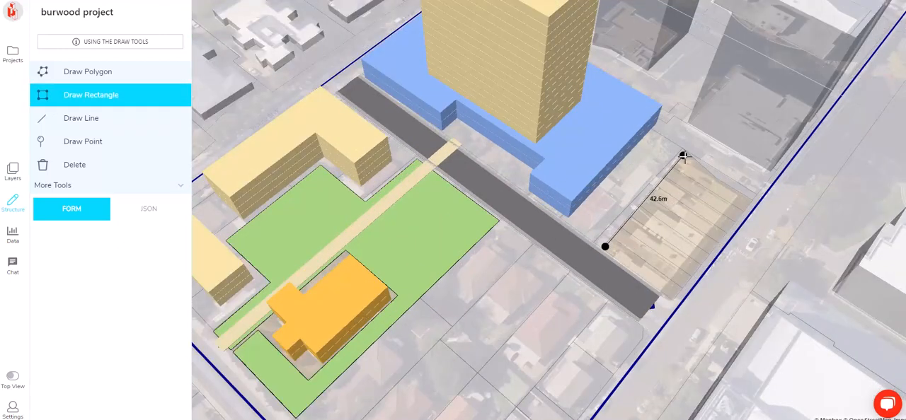
click(684, 154)
click(757, 212)
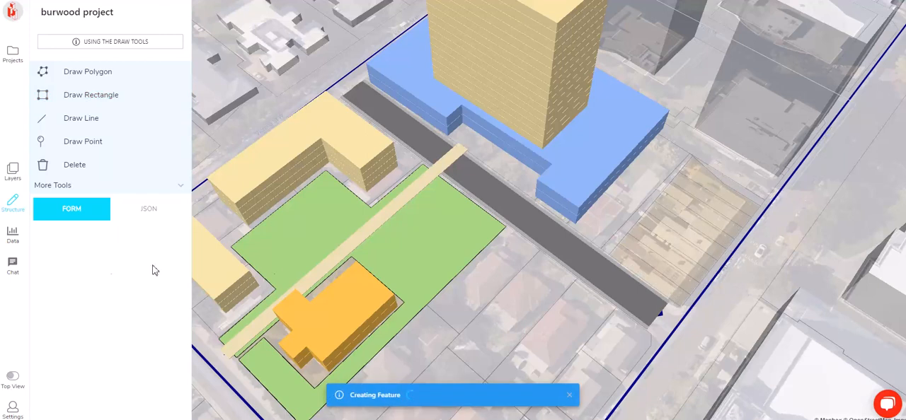
click(137, 241)
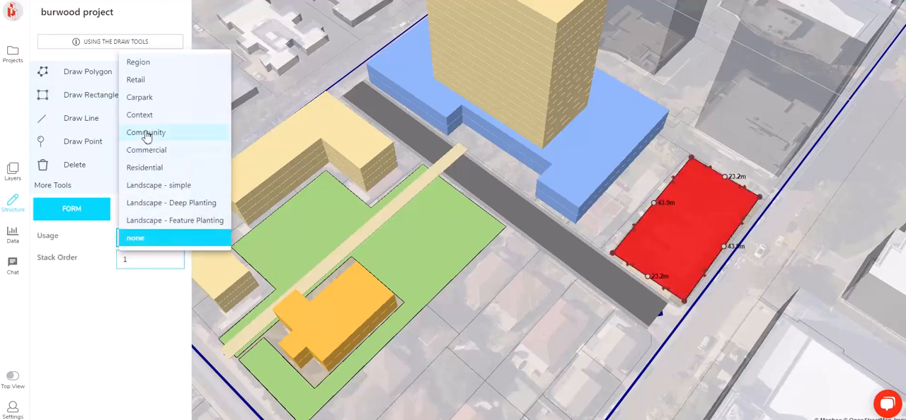
click(145, 78)
Nudge the new retail block's corner nearest the end of the road slightly outward
right_drag(534, 295, 676, 230)
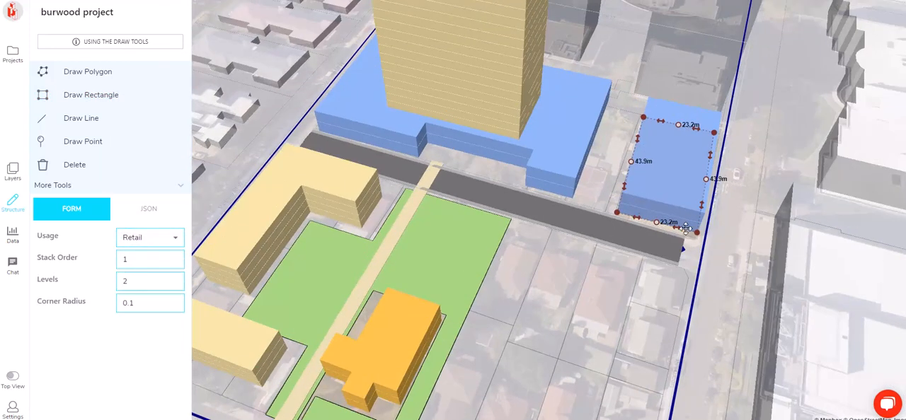
drag(699, 233, 696, 236)
click(738, 264)
Place three points in a row along the narrow landscape strip between the street and the orange community building
right_drag(614, 281, 591, 285)
scroll(589, 246, down, 5)
drag(732, 251, 672, 236)
scroll(671, 235, down, 4)
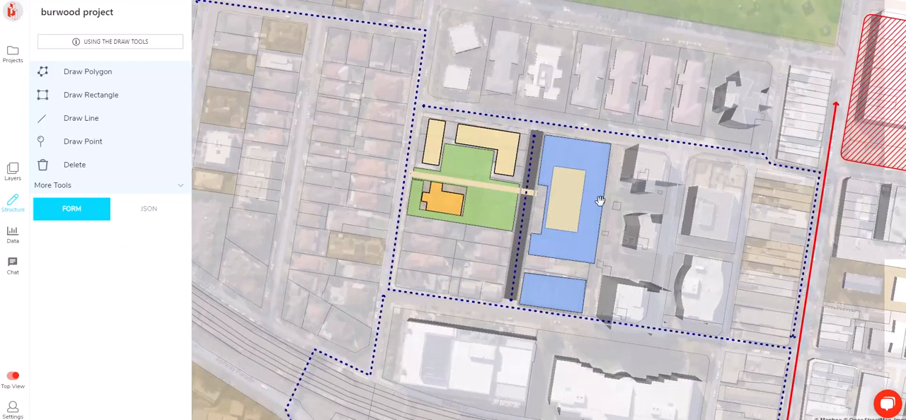
scroll(601, 201, up, 4)
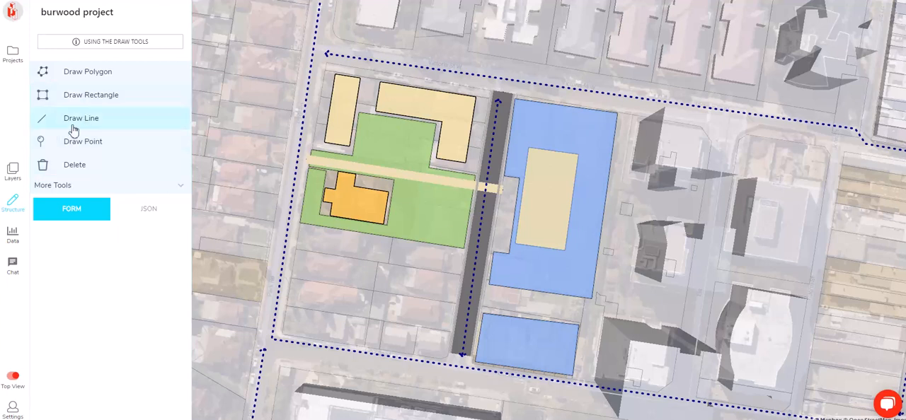
click(88, 144)
scroll(353, 194, up, 2)
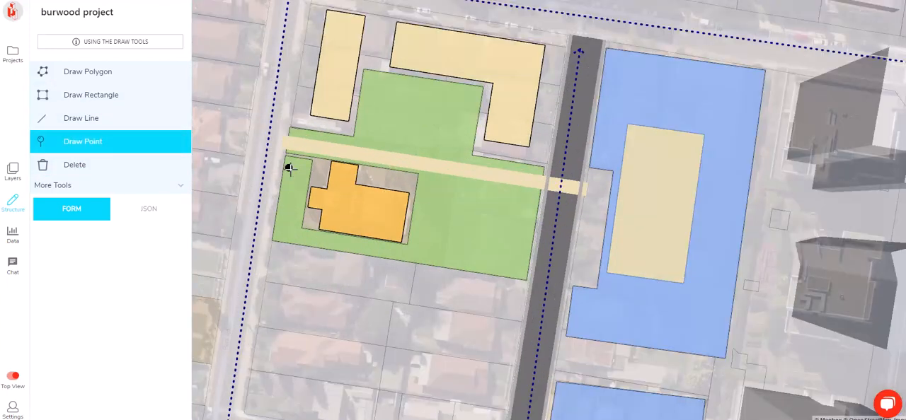
click(289, 168)
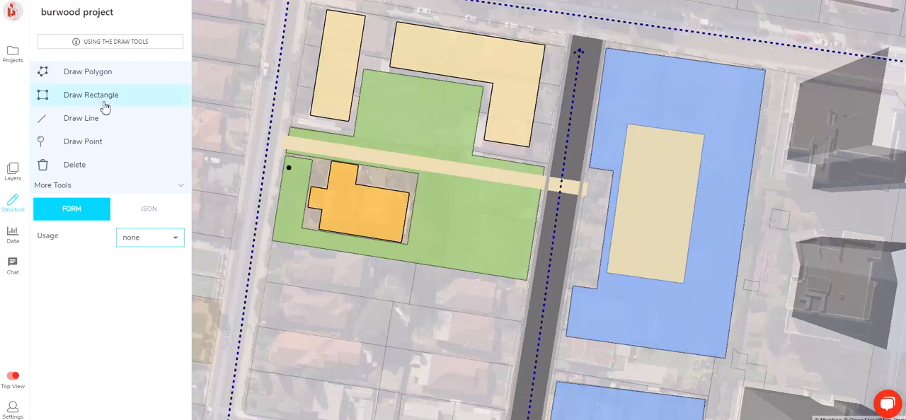
click(106, 144)
click(127, 148)
click(289, 185)
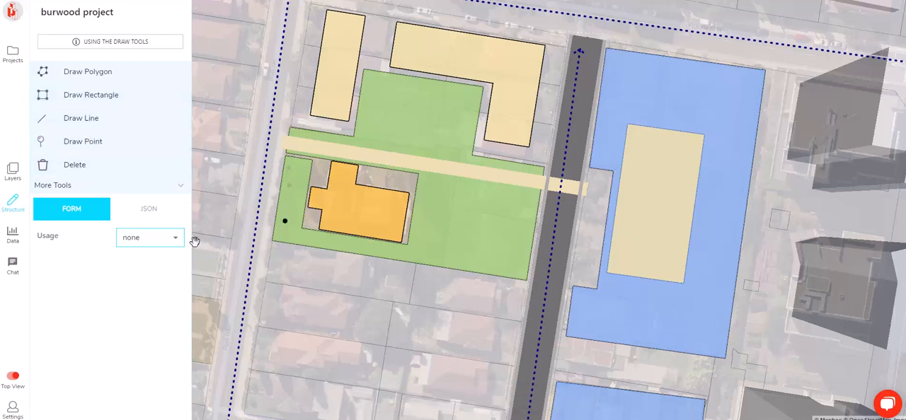
Turn the point farthest from the path into a tree of the round species and check it in 3D
click(170, 248)
click(159, 204)
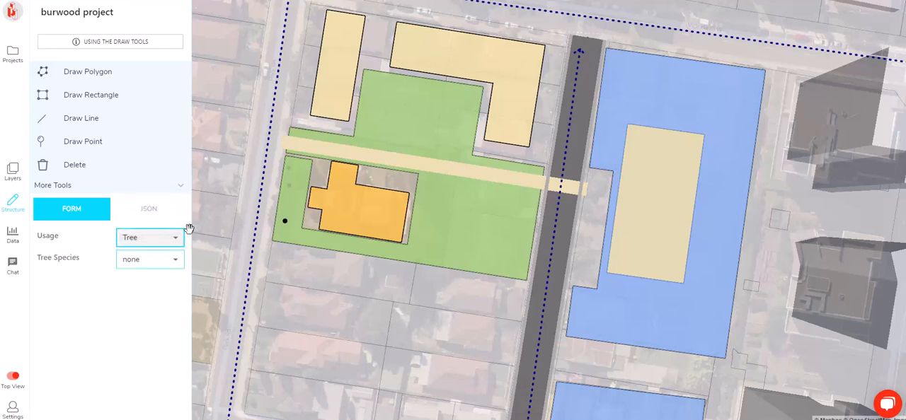
click(165, 262)
click(149, 223)
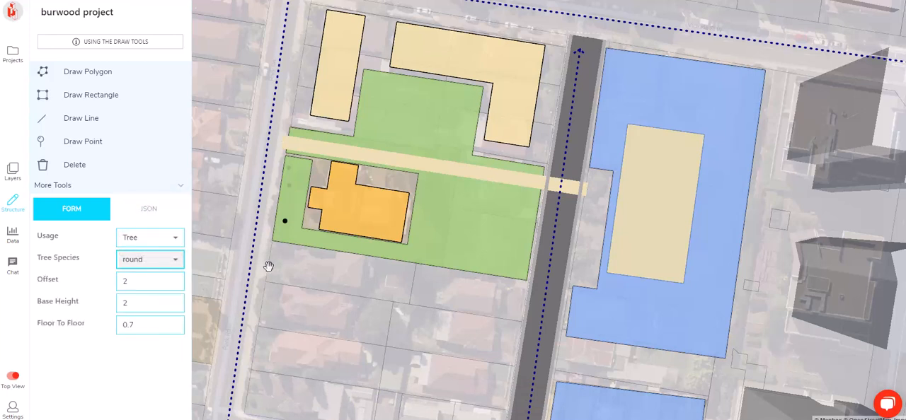
right_drag(358, 247, 354, 322)
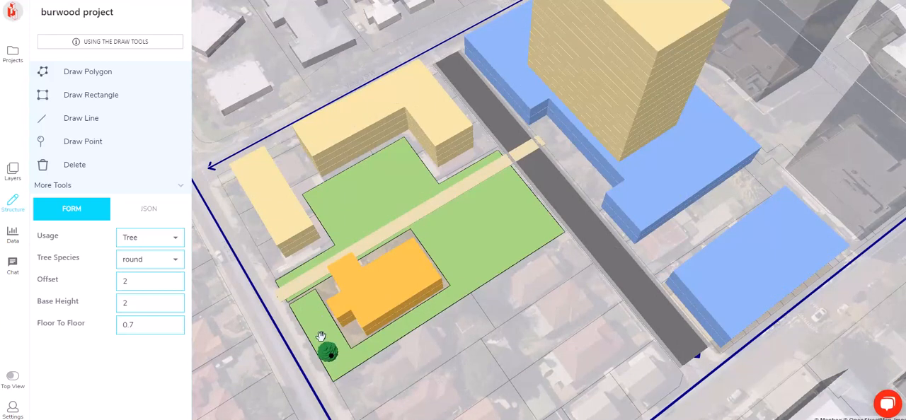
click(326, 336)
Turn the middle point in the landscape strip into a tree of the round species
click(294, 187)
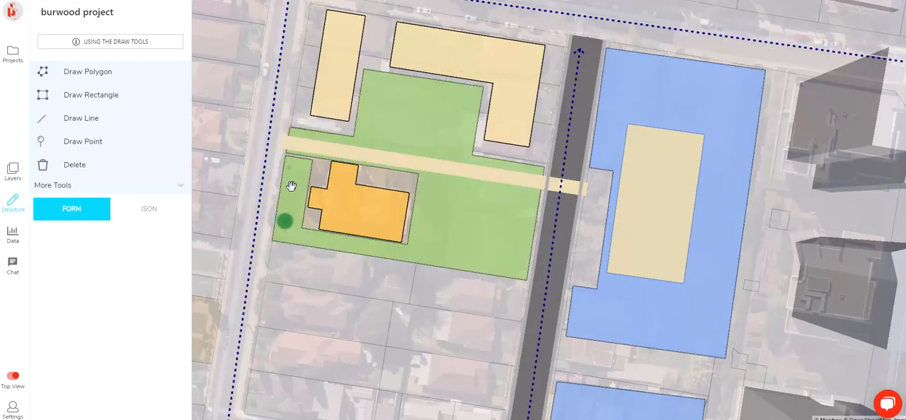
click(290, 185)
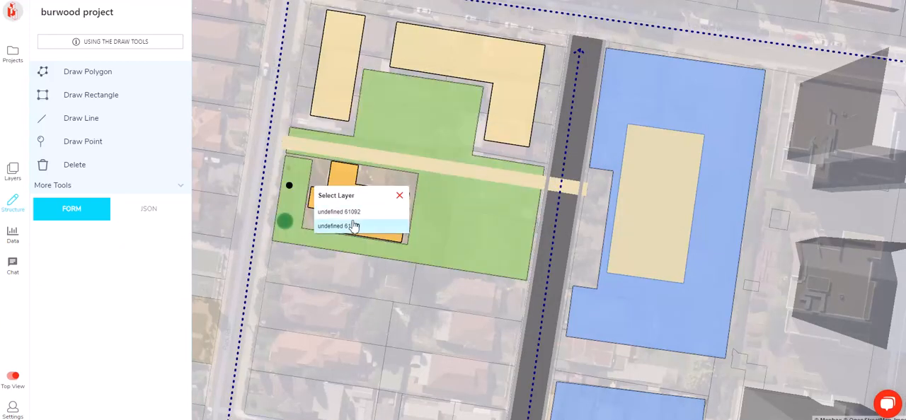
click(352, 226)
click(170, 241)
click(136, 212)
click(146, 260)
click(137, 227)
Set the usage of the point closest to the path to Tree with the round species
click(289, 169)
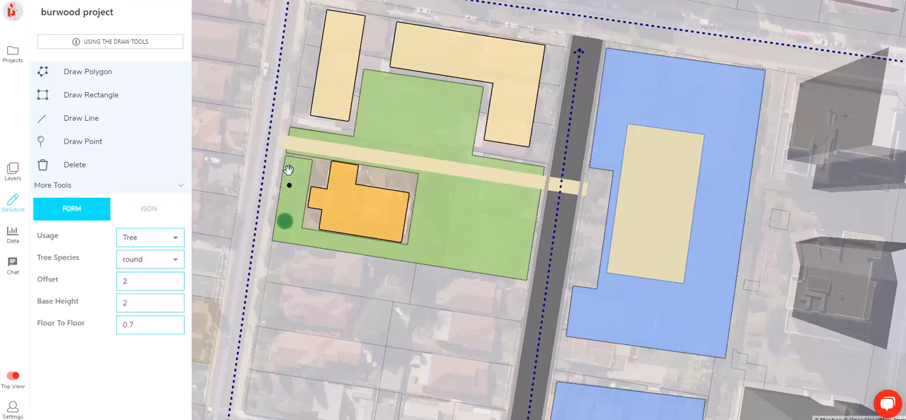
click(333, 206)
click(150, 238)
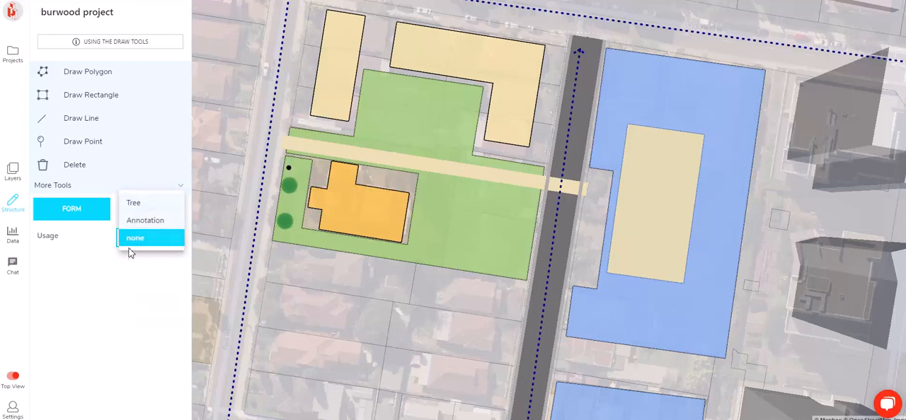
click(135, 207)
click(149, 260)
click(136, 227)
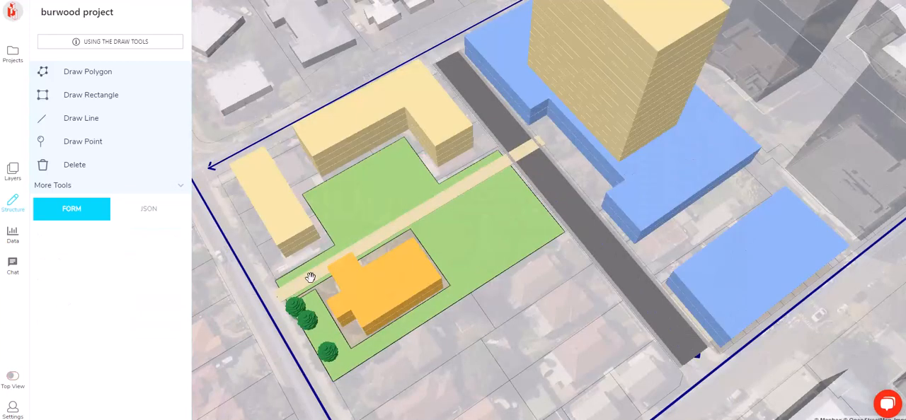
Review the three trees and the surrounding buildings, path and road in 3D and from above
right_drag(310, 277, 728, 301)
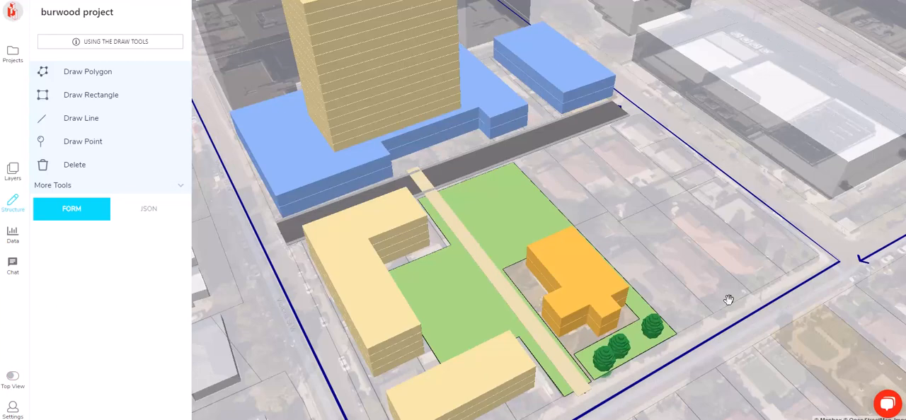
drag(605, 378, 607, 247)
right_drag(607, 247, 637, 177)
scroll(637, 176, up, 4)
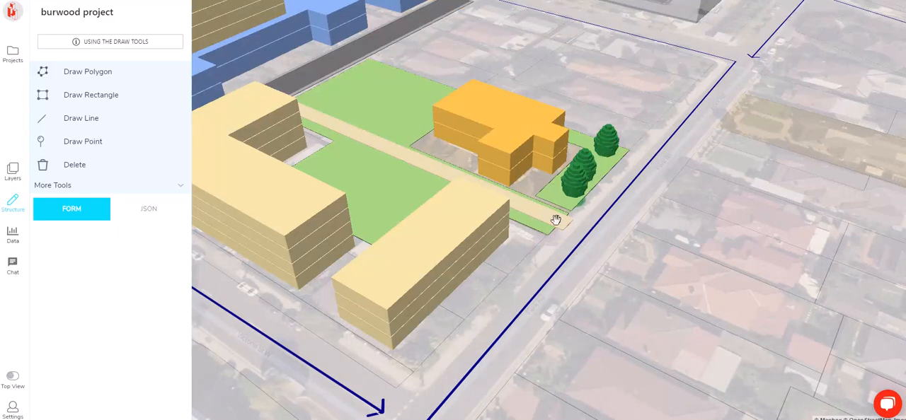
right_drag(572, 208, 344, 192)
scroll(558, 212, up, 4)
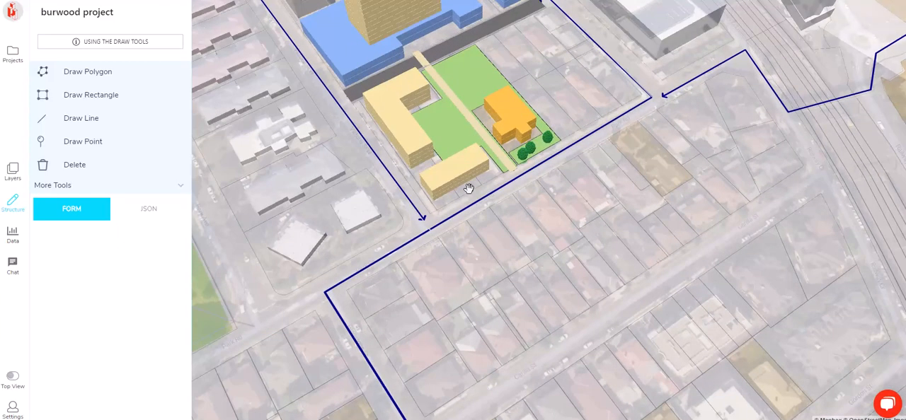
scroll(672, 104, up, 3)
scroll(603, 265, up, 4)
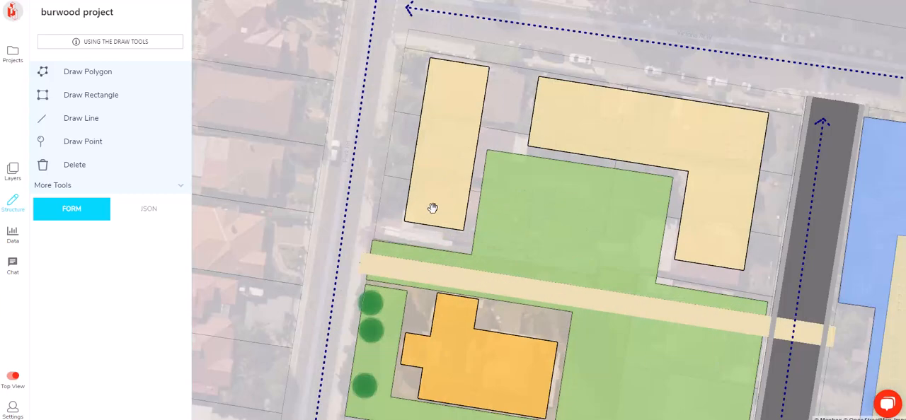
Pull the southwest corner of the narrow residential block inward and extend the adjoining landscape area's northwest corner toward it
click(411, 222)
drag(404, 218, 409, 199)
click(384, 250)
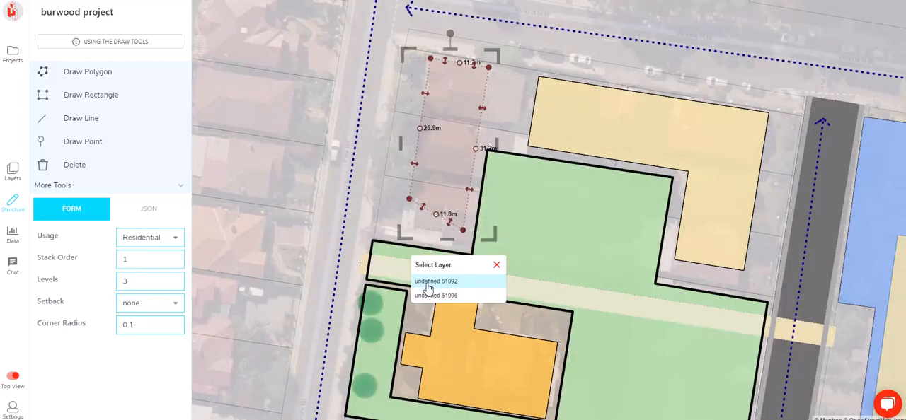
click(429, 284)
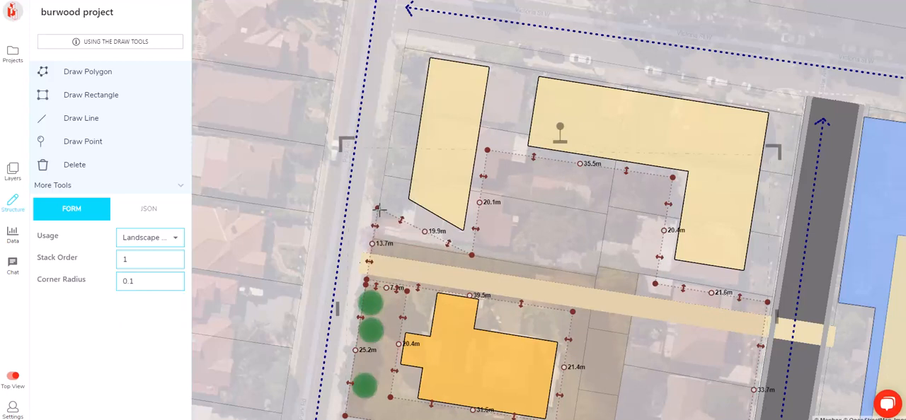
scroll(370, 244, down, 3)
scroll(345, 45, down, 5)
drag(346, 45, 394, 85)
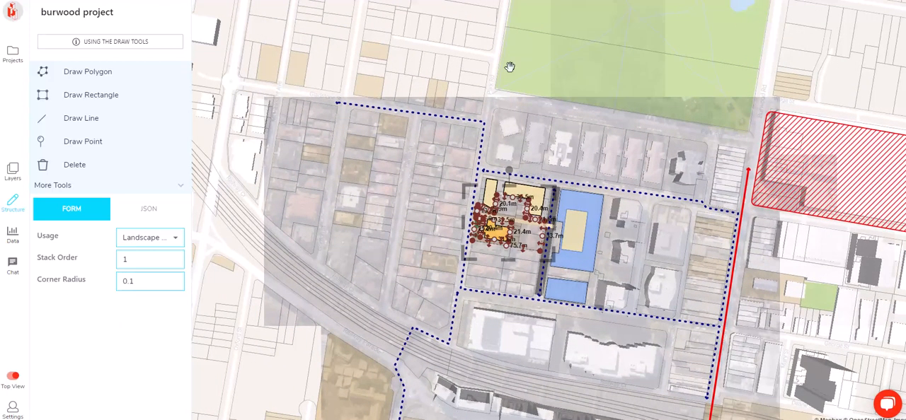
click(527, 211)
scroll(527, 212, up, 5)
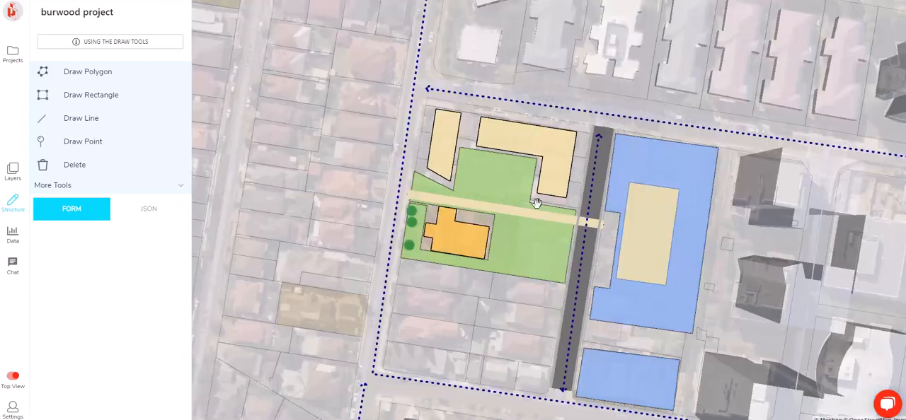
Duplicate the four-level L-shaped residential block and place the copy directly over the original
right_drag(537, 203, 560, 142)
scroll(559, 141, up, 3)
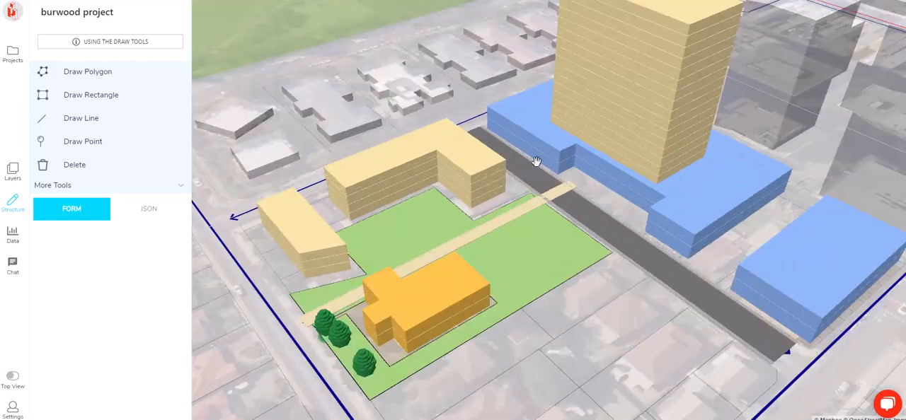
click(494, 190)
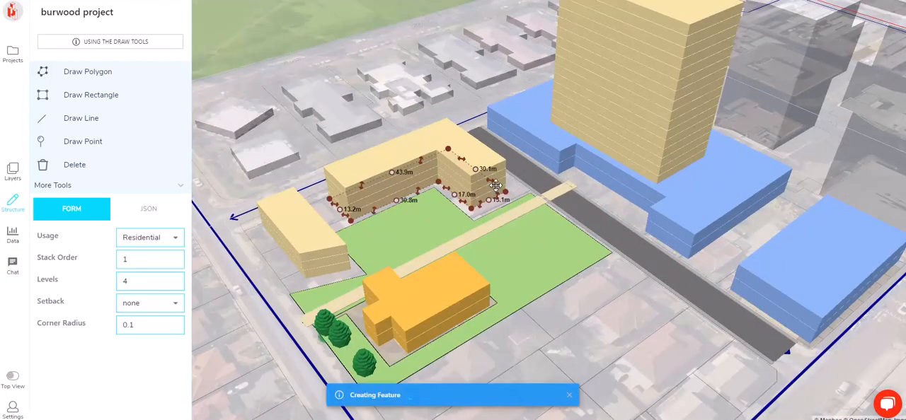
key(t)
click(549, 189)
click(581, 168)
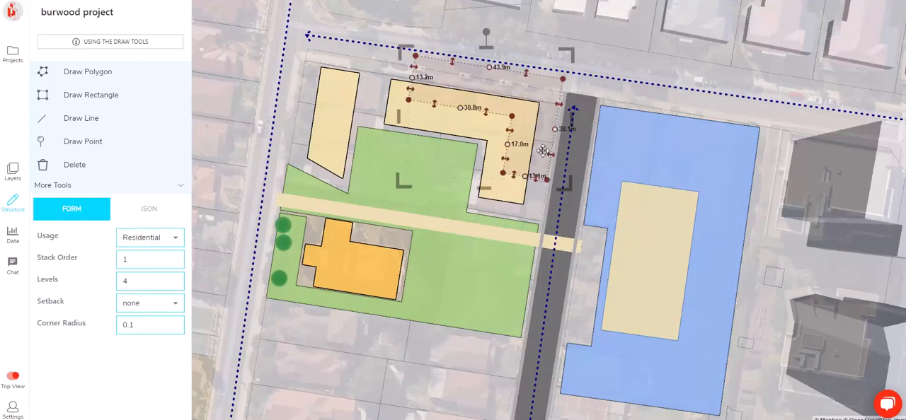
key(t)
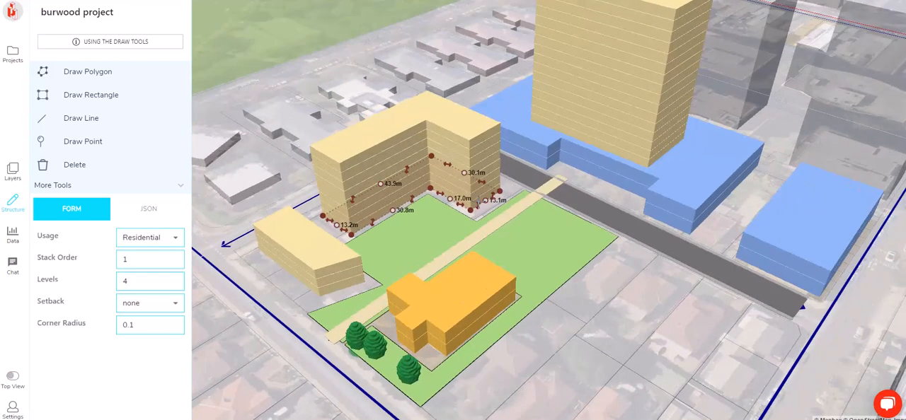
Give the duplicated L-shaped block one level, Retail usage and stack order 0 so it forms the base
click(177, 286)
click(178, 285)
click(177, 285)
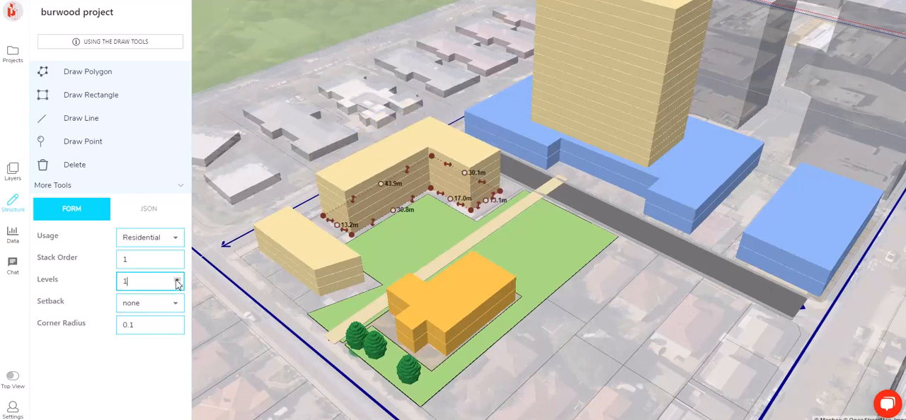
click(162, 245)
click(151, 152)
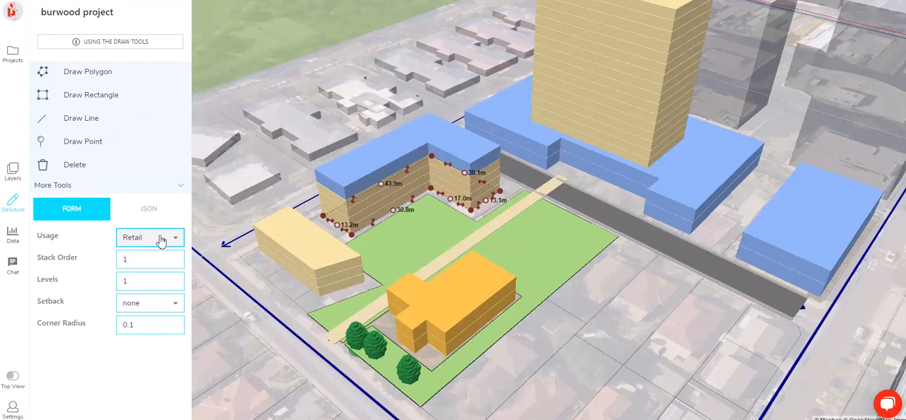
click(178, 264)
click(344, 110)
Examine the retail base beneath the L-shaped residential block and its surroundings from several 3D angles and from above
right_drag(348, 204, 320, 163)
scroll(503, 205, up, 3)
drag(292, 174, 475, 107)
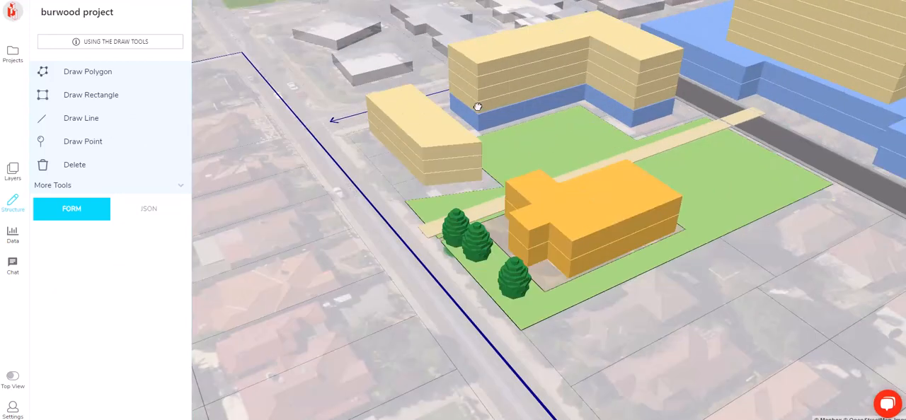
right_drag(364, 169, 484, 171)
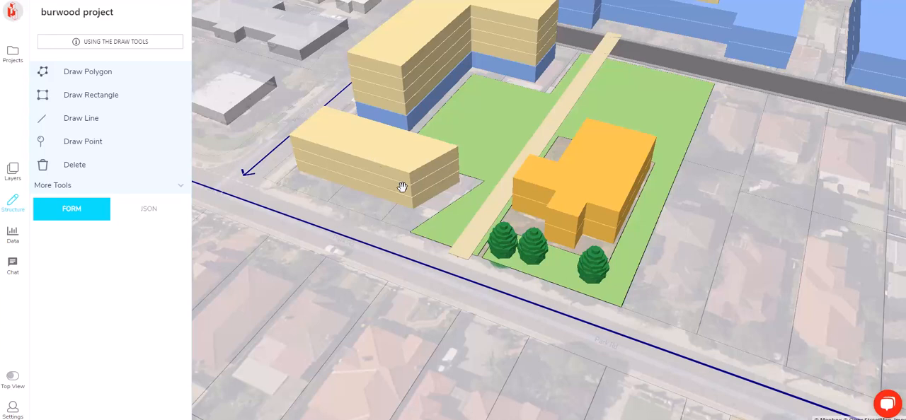
scroll(454, 169, down, 2)
right_drag(249, 193, 370, 200)
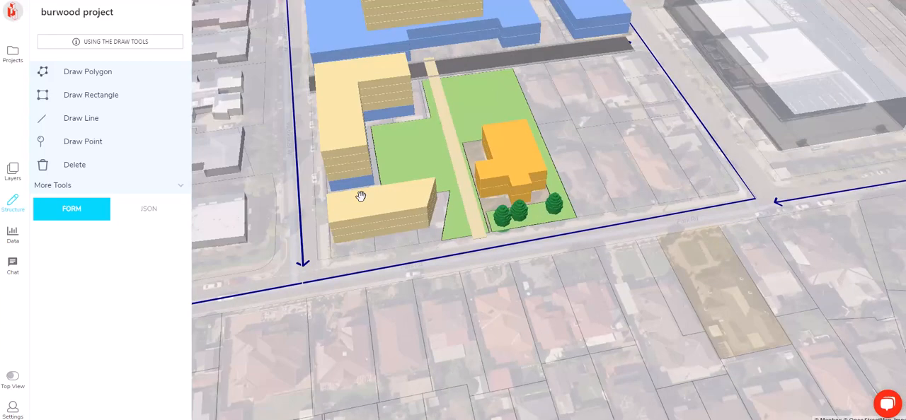
drag(363, 199, 407, 225)
right_drag(432, 252, 480, 154)
right_drag(632, 163, 535, 204)
Pull the western edge of both stacked L-shaped blocks inward, shortening their northern side to about 40.3 m
scroll(522, 171, up, 3)
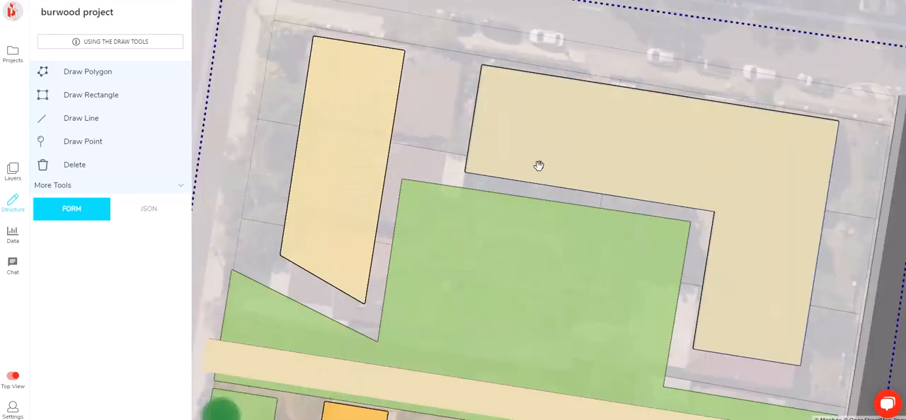
click(465, 178)
click(585, 191)
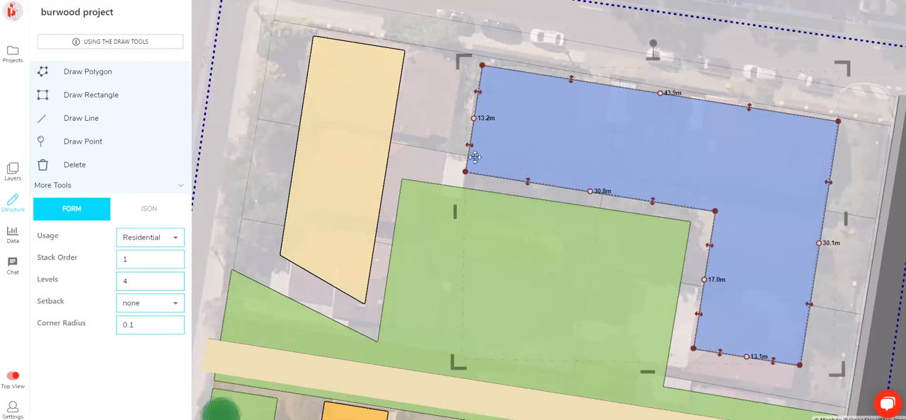
drag(468, 145, 497, 150)
click(477, 133)
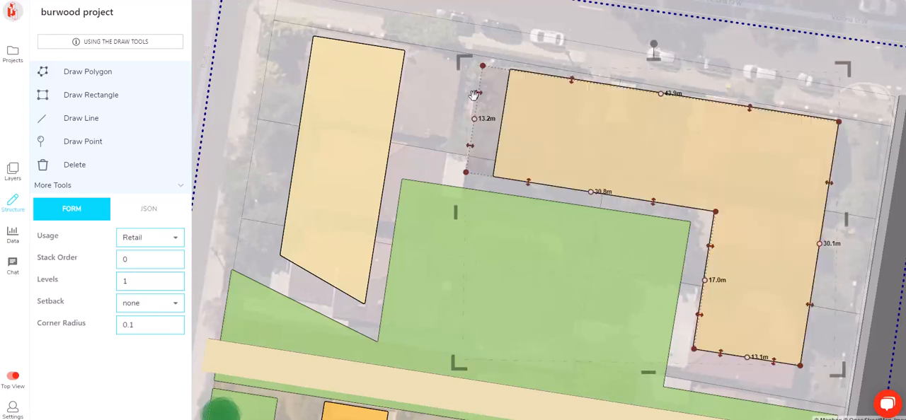
drag(481, 93, 508, 103)
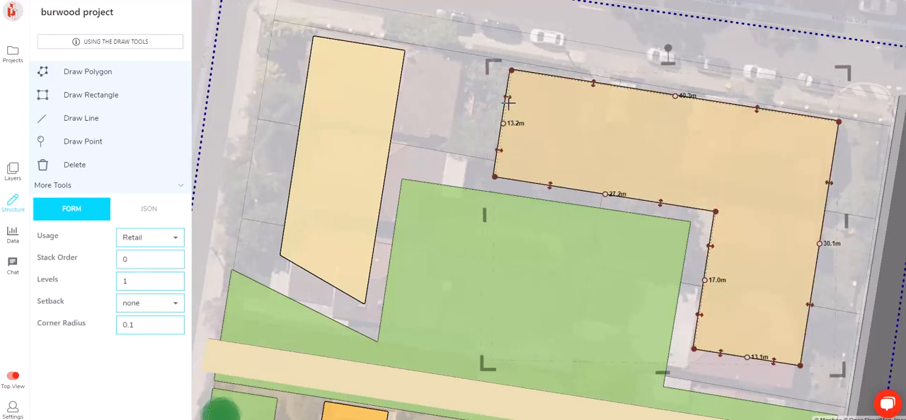
Narrow the small residential block from the east and pull its northeast corner south, making the east side about 23.8 m
click(400, 54)
drag(394, 116, 383, 113)
drag(393, 49, 383, 106)
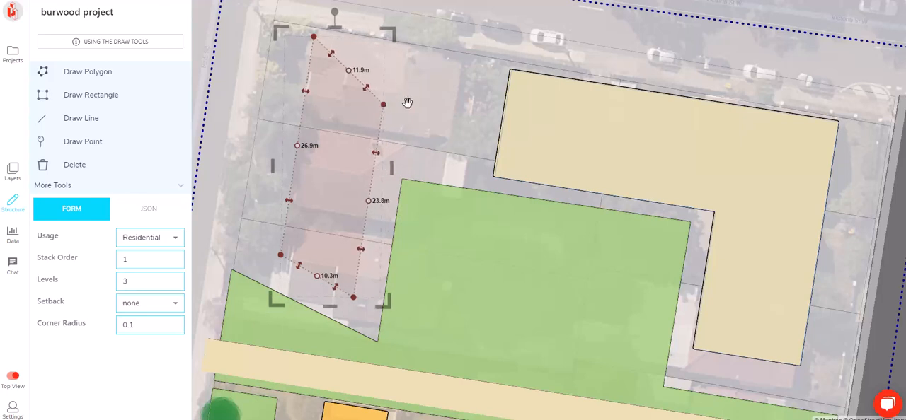
click(400, 129)
Review the reshaped residential blocks beside the landscape area in 3D and from above
scroll(351, 167, down, 4)
drag(358, 164, 335, 189)
key(space)
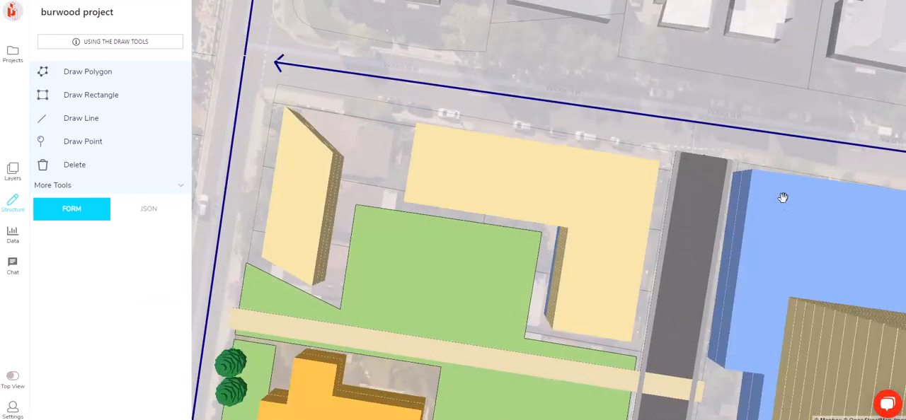
right_drag(530, 170, 491, 115)
scroll(491, 120, down, 5)
right_drag(697, 157, 726, 155)
key(space)
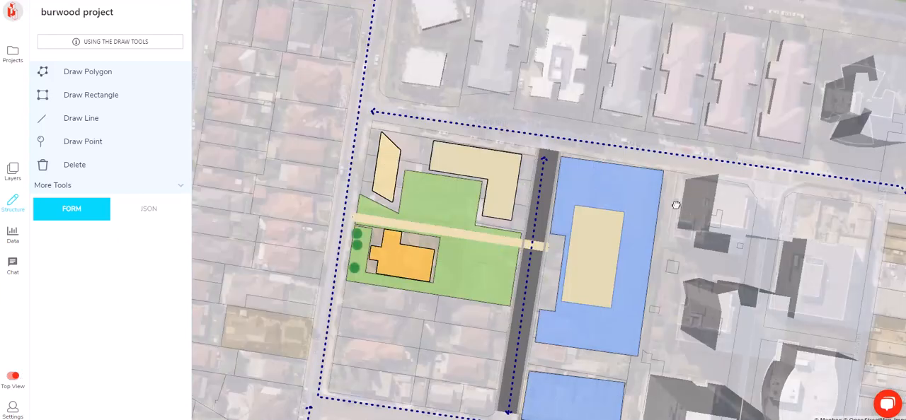
Nudge the northwest corner of the small southern retail block outward, making its west side about 23.1 m
drag(693, 214, 604, 123)
scroll(492, 264, up, 3)
click(409, 272)
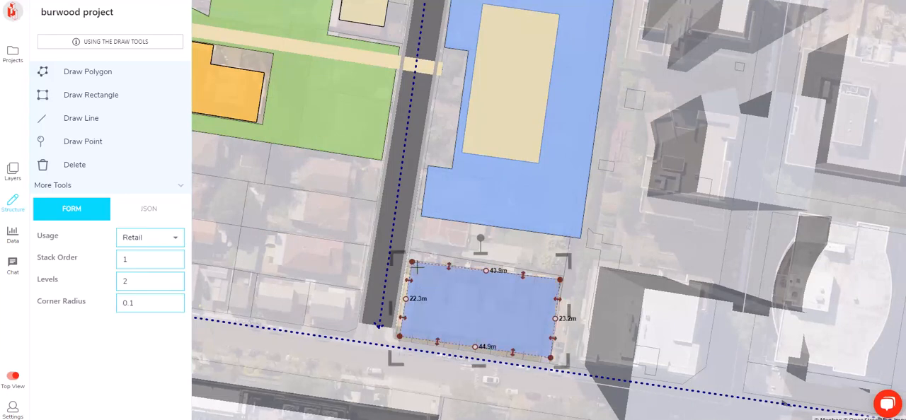
drag(414, 254, 412, 259)
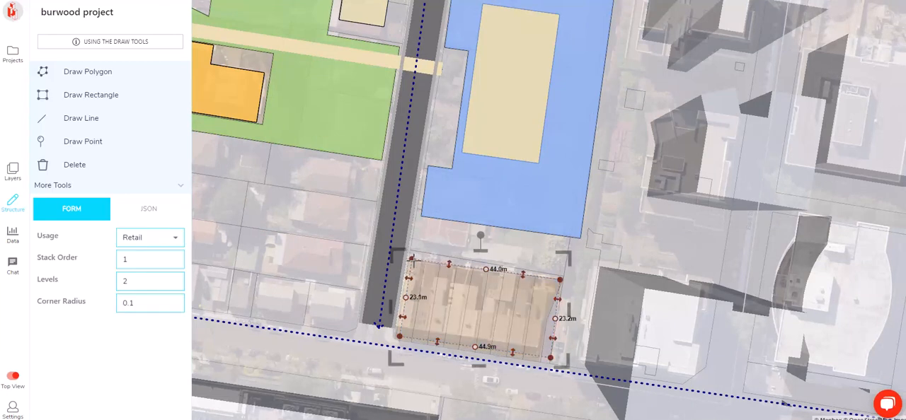
click(459, 241)
scroll(509, 262, down, 5)
key(space)
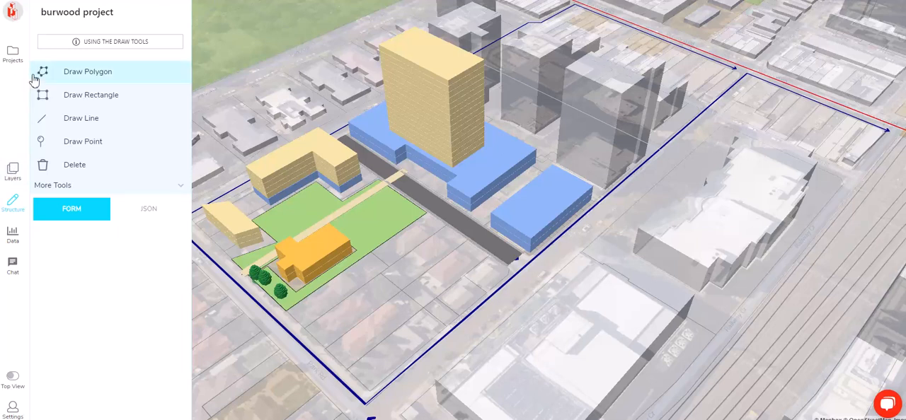
Hide the public/NSW_Imagery layer and examine the massing against the plain base map in 3D
click(13, 171)
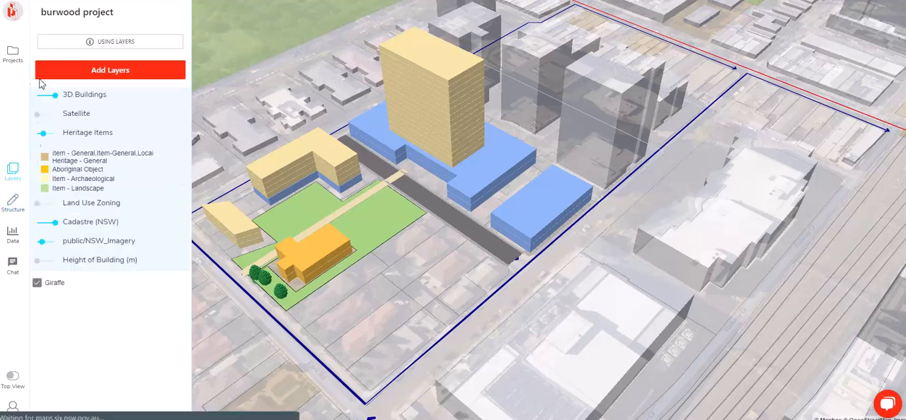
click(42, 241)
right_drag(431, 152, 508, 148)
right_drag(536, 110, 530, 156)
right_drag(466, 244, 227, 283)
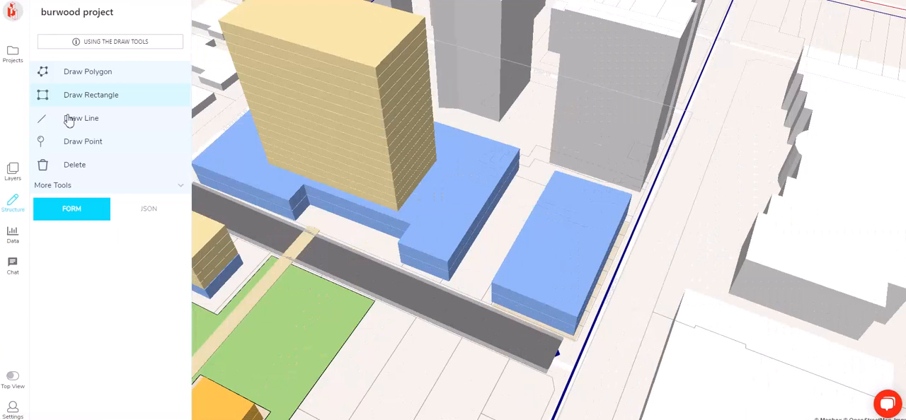
Draw a line about 48.4 m long from the existing road through the gap between the two retail blocks
click(69, 119)
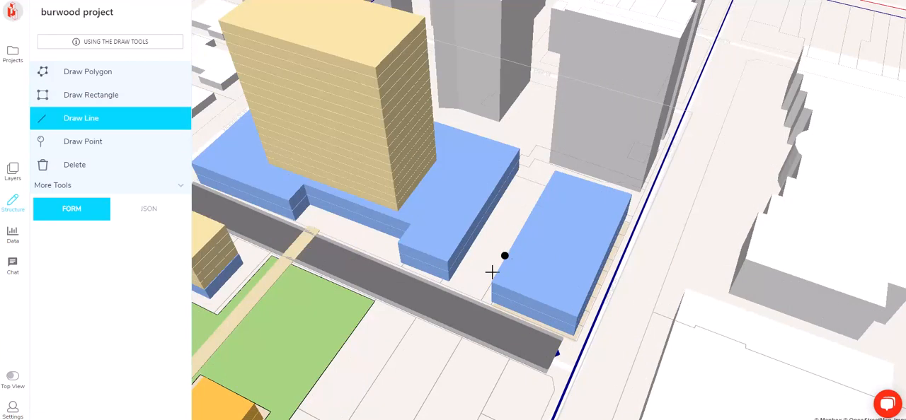
click(452, 310)
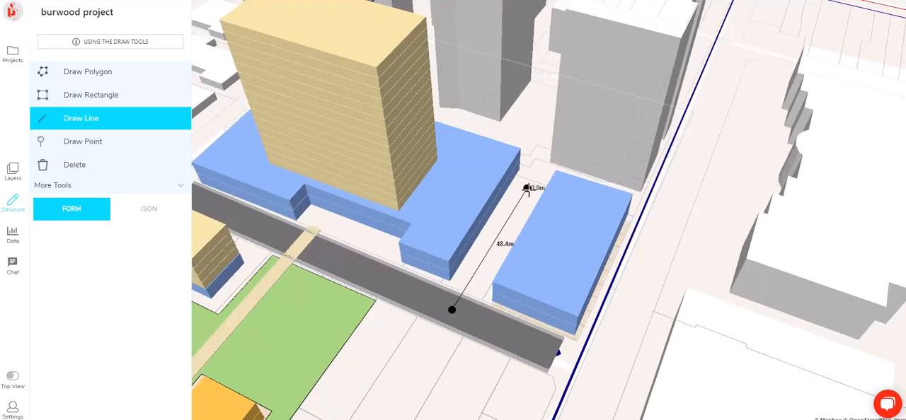
double_click(527, 188)
Set the new line's usage to Road with a road width of 5 and check the junction
click(171, 239)
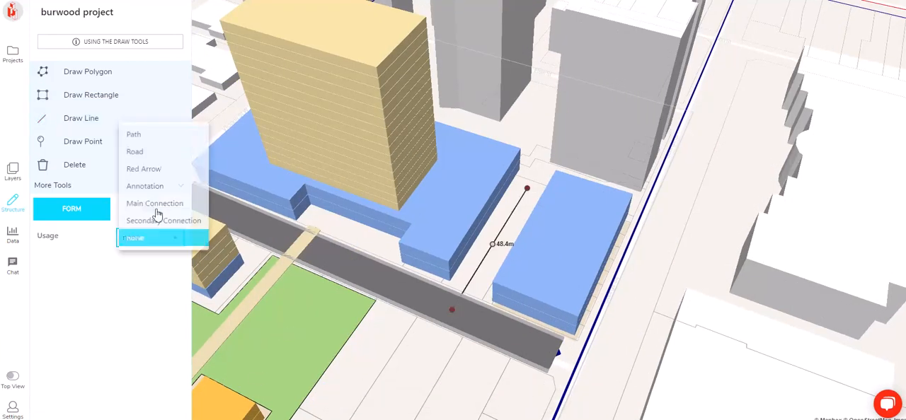
click(154, 151)
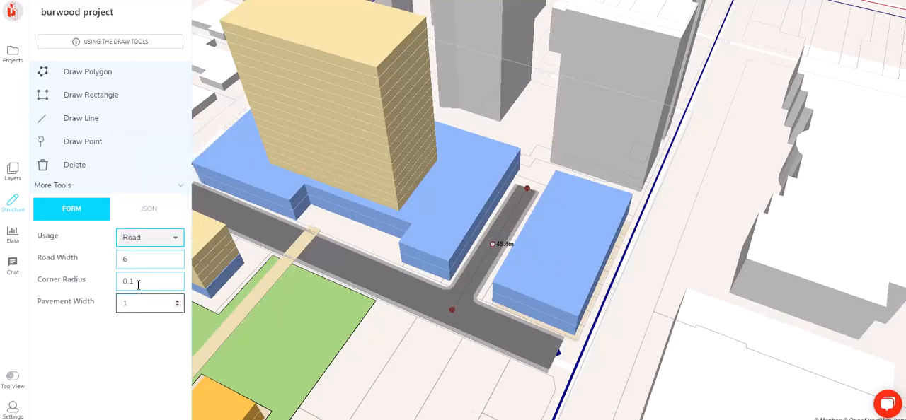
click(178, 262)
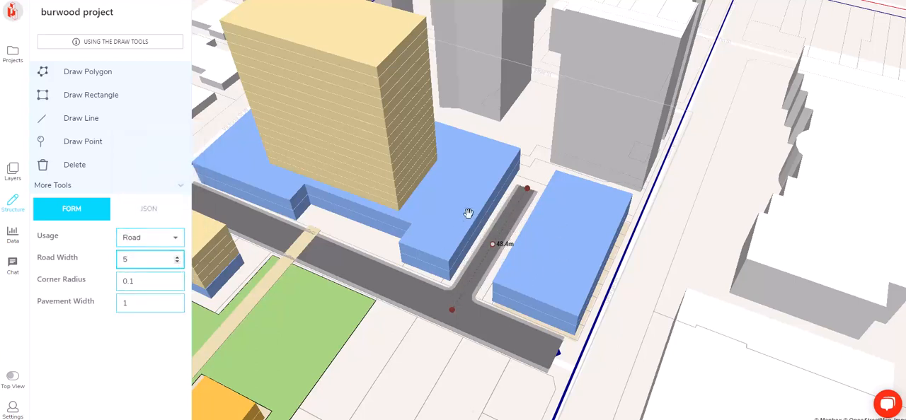
right_drag(531, 257, 540, 231)
right_drag(568, 255, 568, 226)
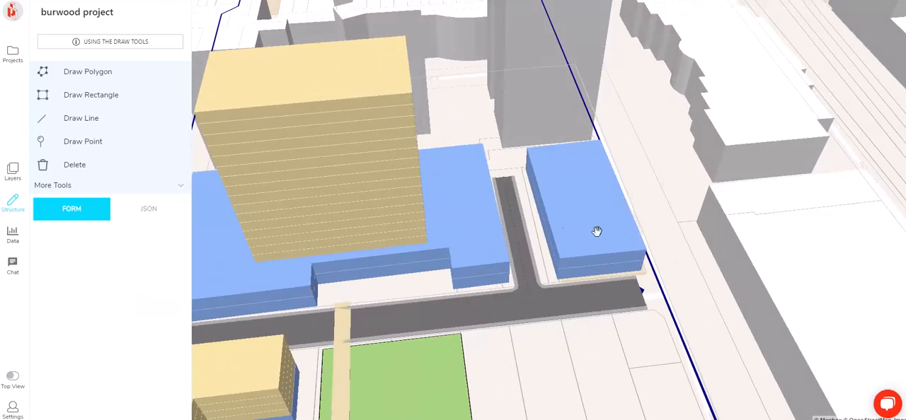
right_drag(696, 233, 633, 255)
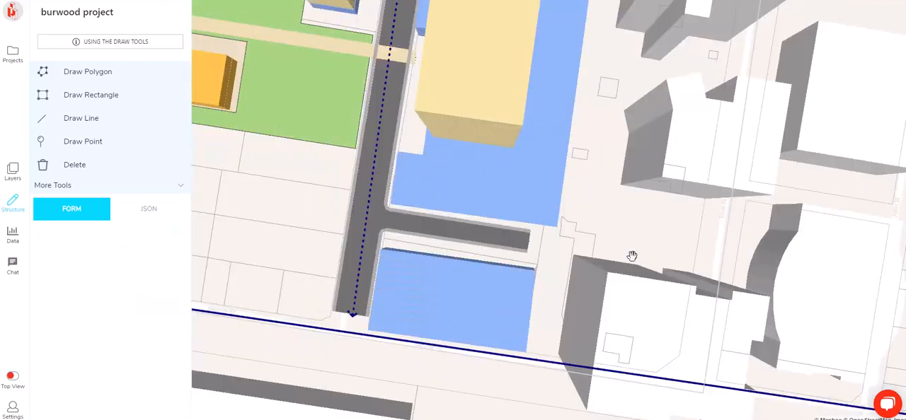
Show the public/NSW_Imagery layer at full opacity and select the small southern retail block over the aerial photo
click(13, 172)
click(42, 242)
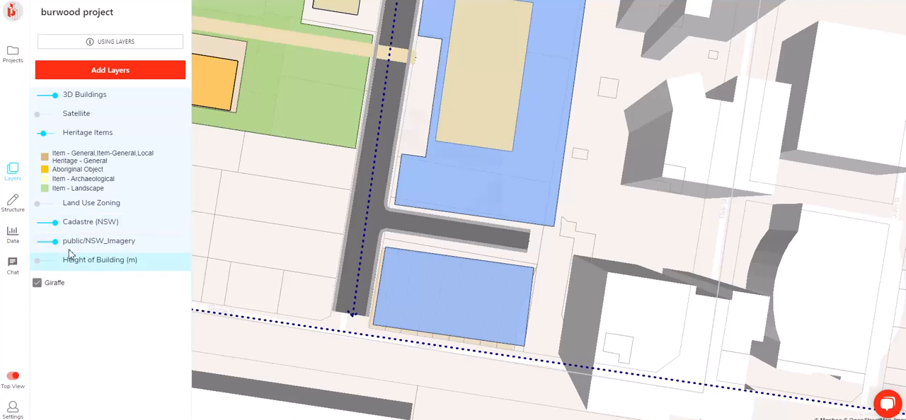
scroll(406, 234, up, 3)
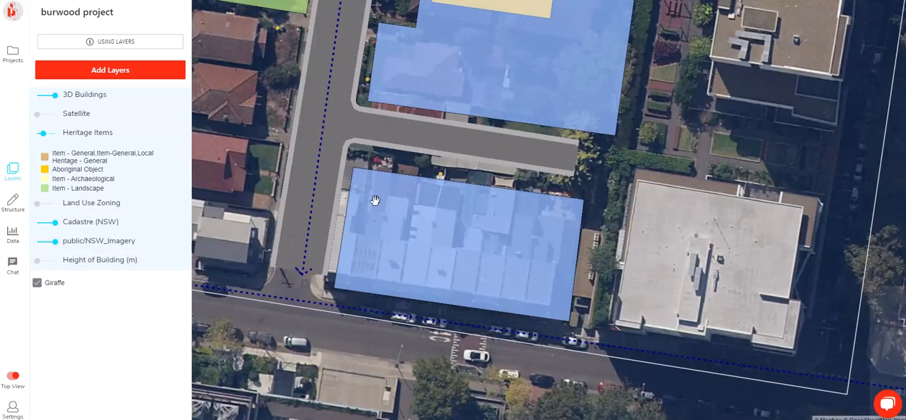
click(425, 198)
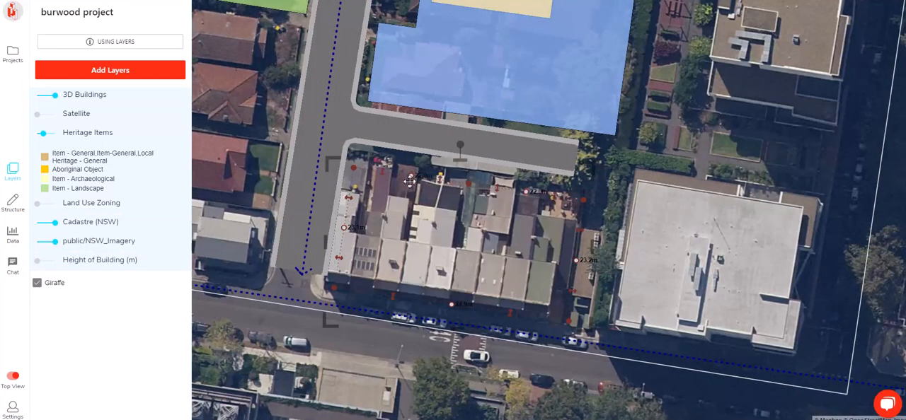
Reshape the northern edge of the small southern retail block with stepped recesses that follow the rear outlines of the buildings in the aerial photo
drag(517, 202, 560, 225)
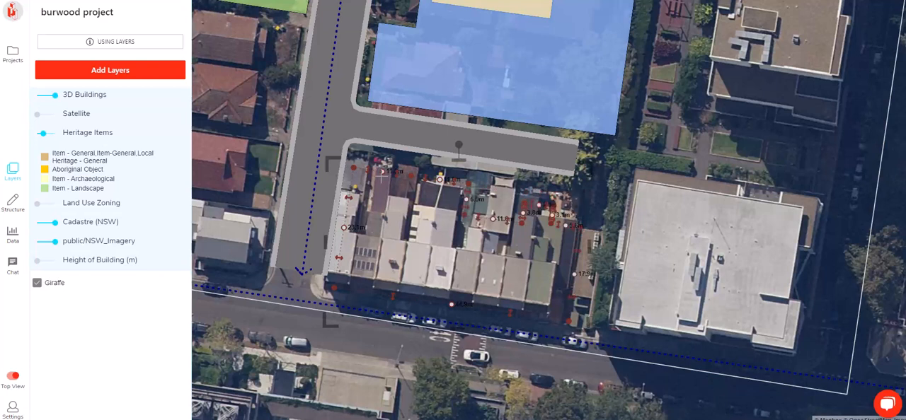
drag(369, 170, 426, 201)
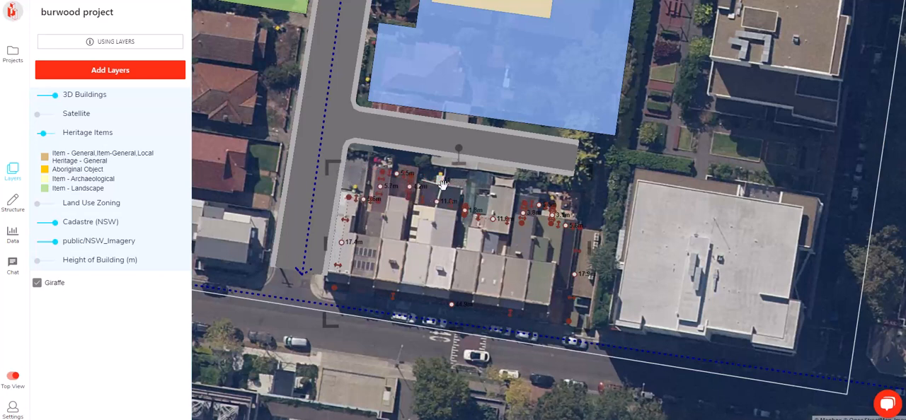
click(443, 188)
Examine the reshaped retail block and the overall massing in 3D, closely and in its wider context
click(13, 377)
click(13, 376)
drag(455, 259, 450, 246)
right_drag(434, 248, 450, 194)
scroll(502, 190, up, 5)
scroll(502, 190, down, 3)
scroll(450, 193, down, 5)
right_drag(579, 212, 538, 215)
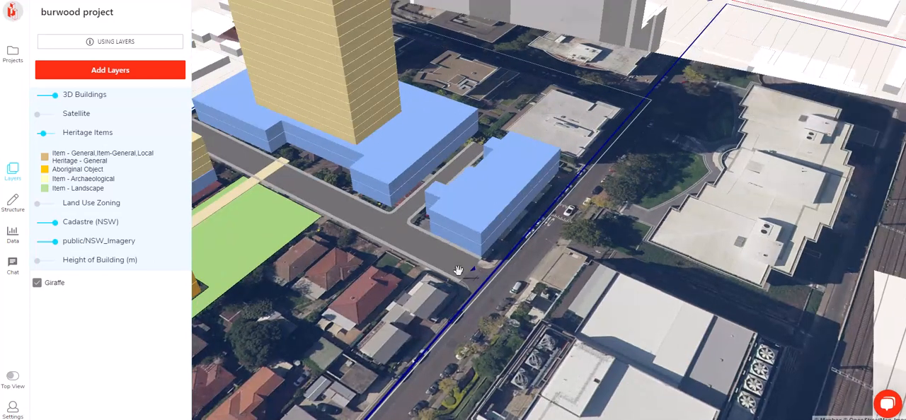
scroll(481, 276, down, 5)
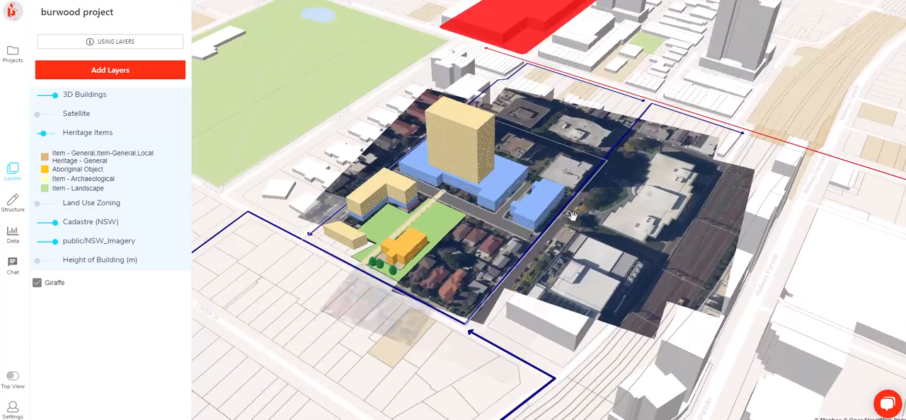
right_drag(581, 202, 520, 273)
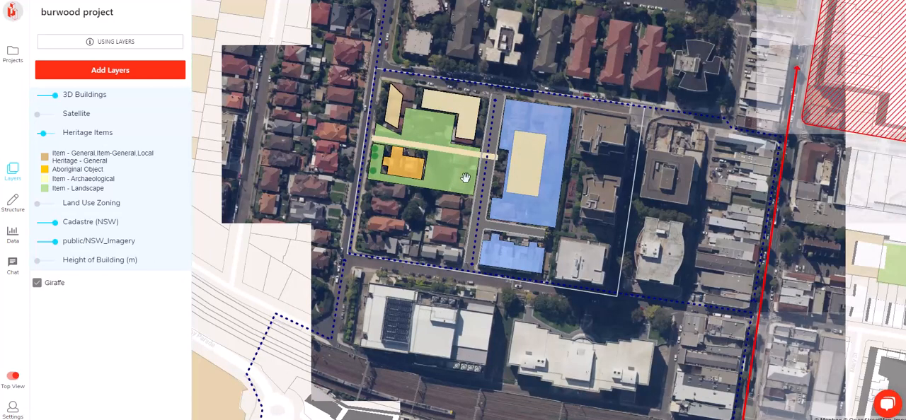
Carve a deep recess into the eastern side of the large retail block, keeping wings at its northern and southern ends
scroll(457, 172, up, 3)
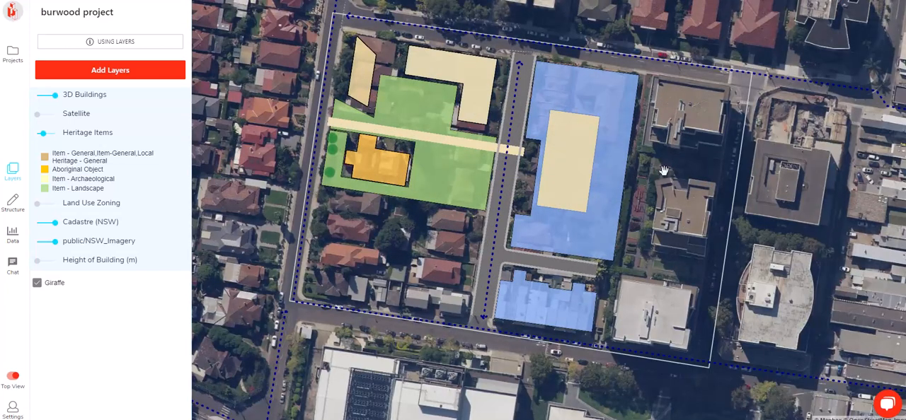
drag(630, 184, 574, 224)
click(575, 160)
drag(579, 163, 575, 146)
drag(544, 205, 558, 150)
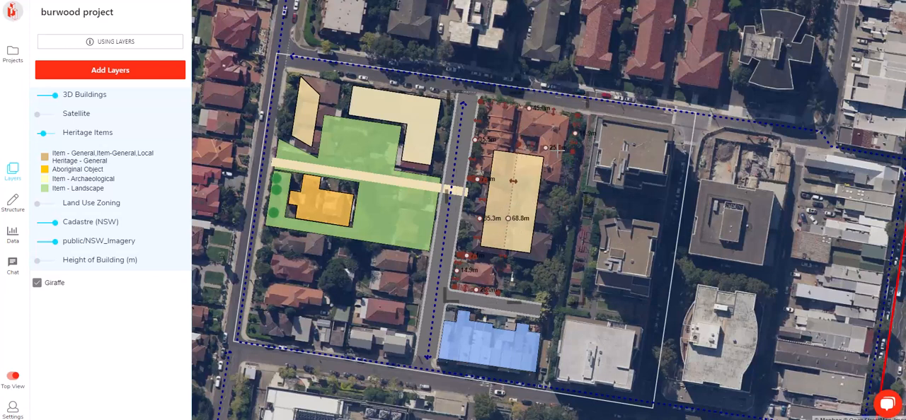
Copy the residential tower into the retail block's eastern recess and stretch the copy to about 65.6 m long and 22 m wide
click(525, 191)
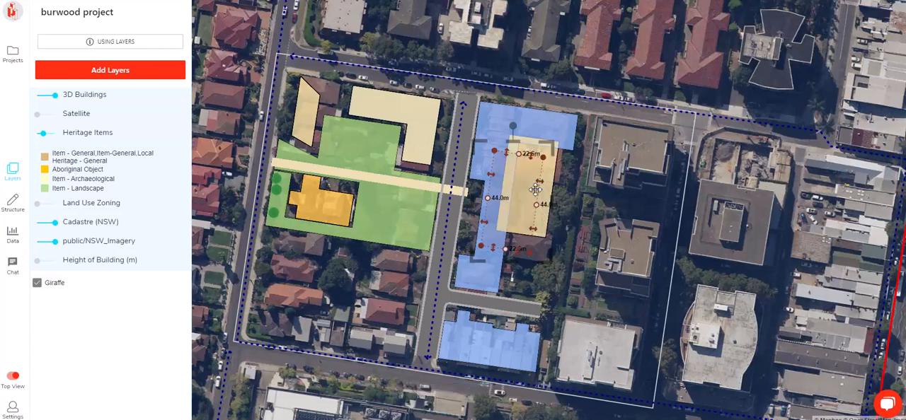
drag(564, 203, 568, 191)
drag(507, 160, 536, 150)
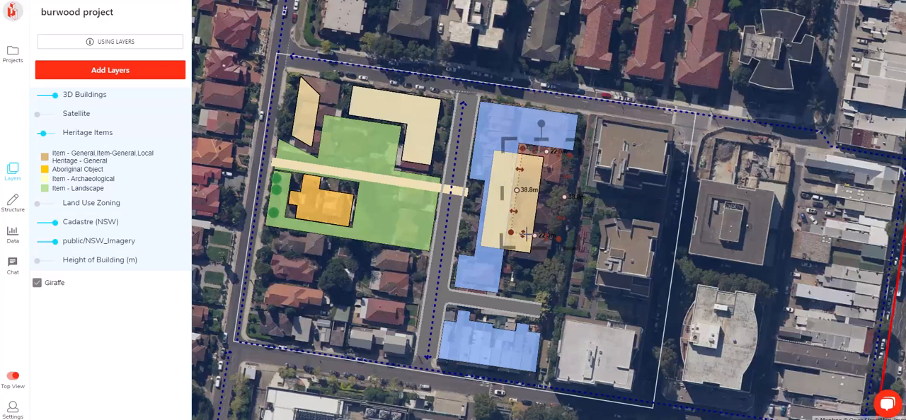
drag(523, 234, 519, 292)
Set the usage of the copied block to Carpark
click(23, 209)
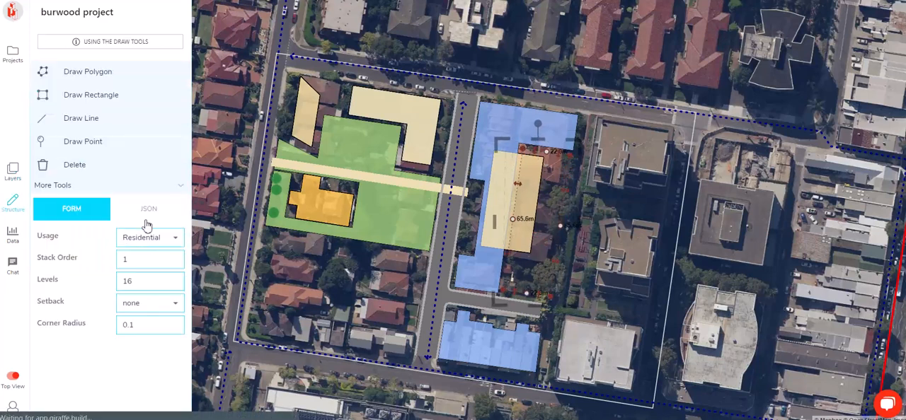
click(149, 236)
click(156, 175)
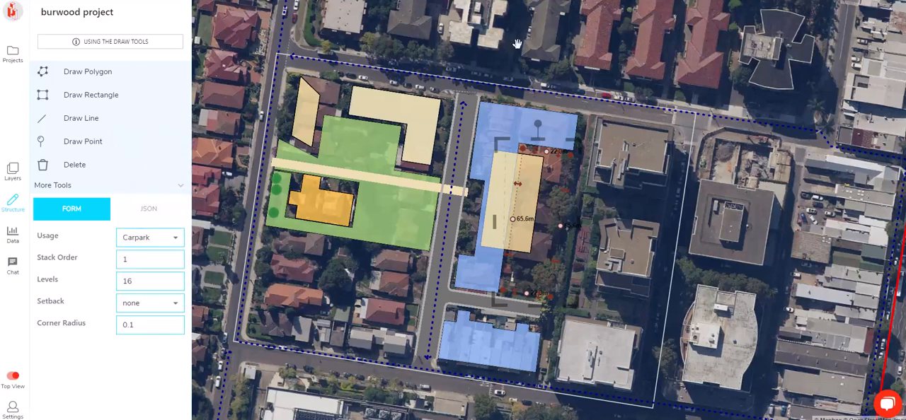
click(518, 47)
Set the carpark block to 3 levels with stack order 0 so it sits on the ground
right_drag(585, 228, 519, 188)
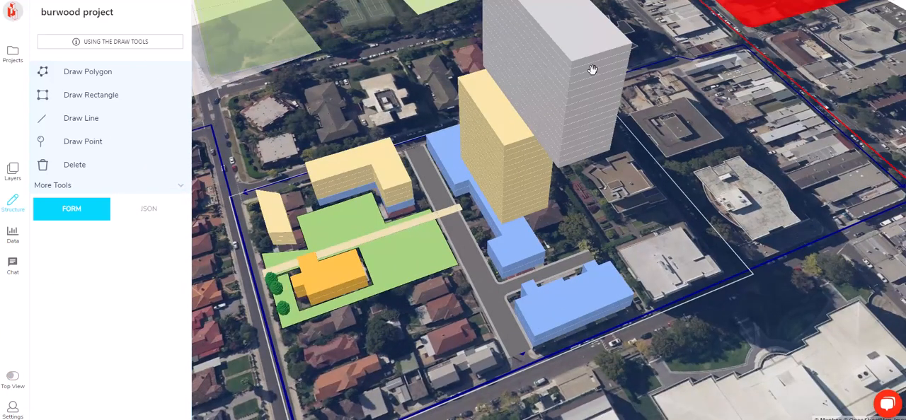
click(518, 187)
key(BackSpace)
key(BackSpace)
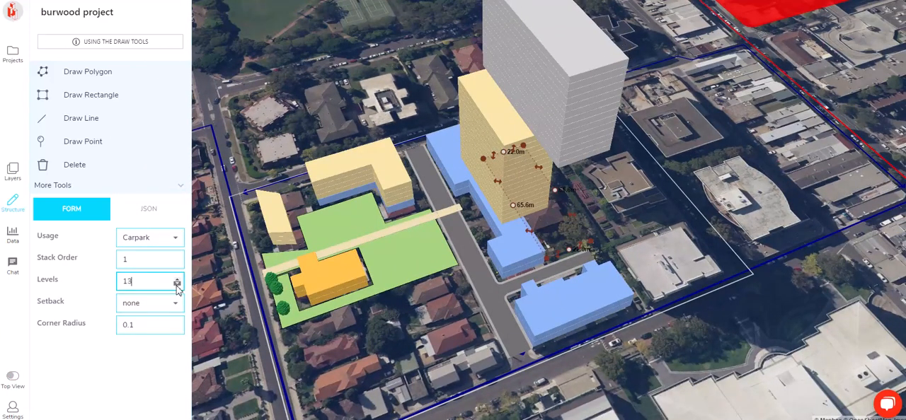
text(3)
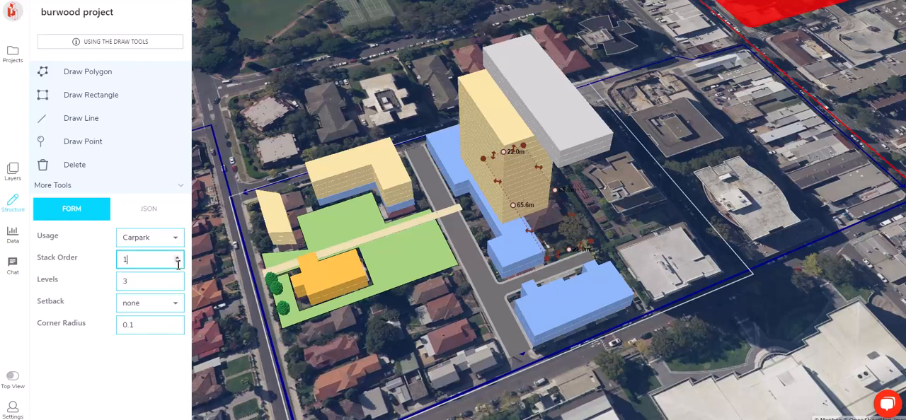
click(178, 264)
Move the carpark's western side flush against the southern wing of the large retail block
scroll(630, 253, up, 5)
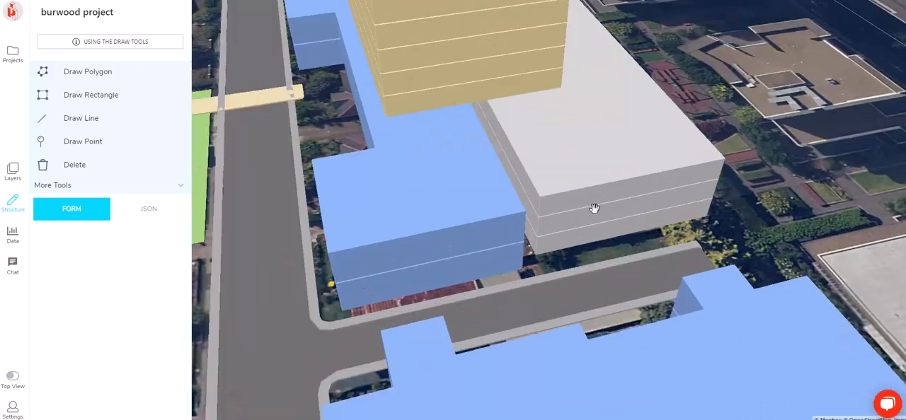
click(527, 223)
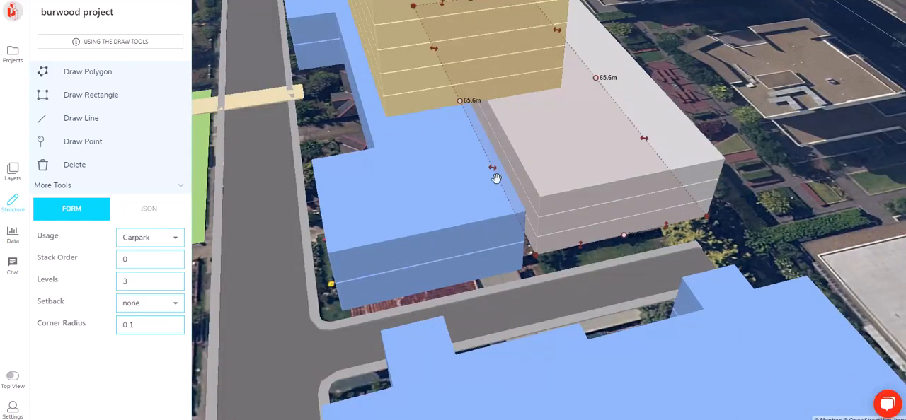
drag(486, 170, 482, 172)
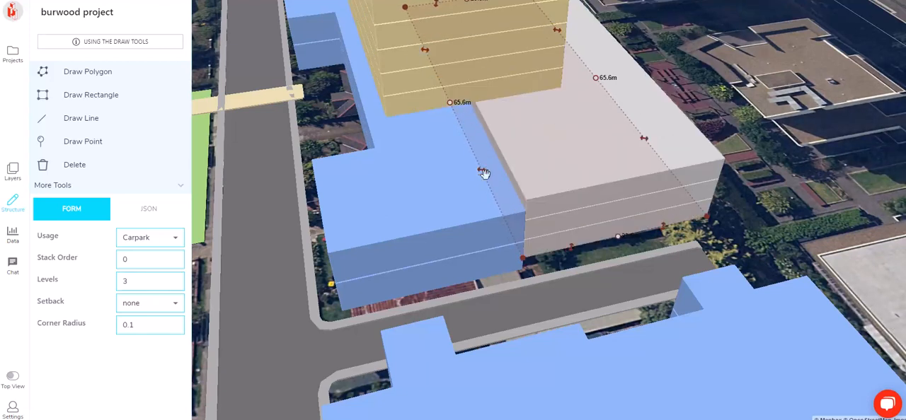
Pull back the eastern end of the large retail block's northern wing and extend the carpark behind it up to the northern street
scroll(481, 172, down, 5)
right_drag(466, 208, 572, 189)
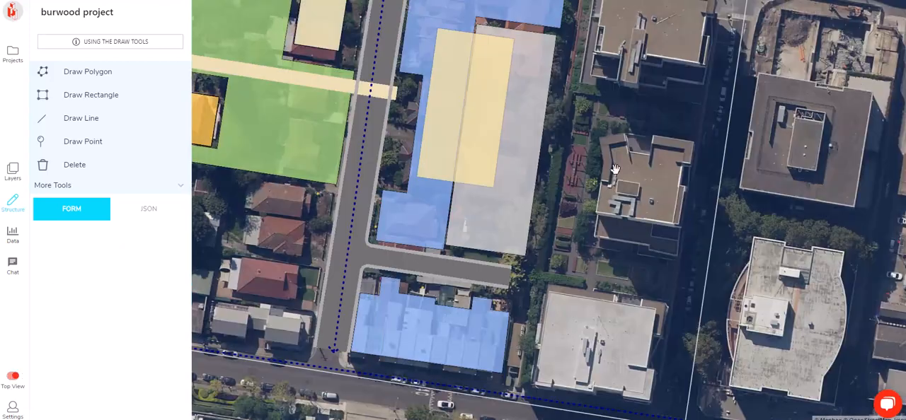
drag(571, 175, 550, 260)
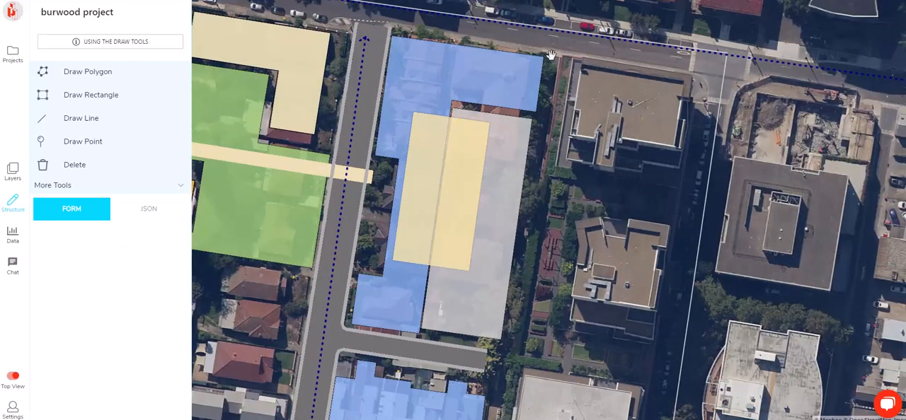
click(503, 123)
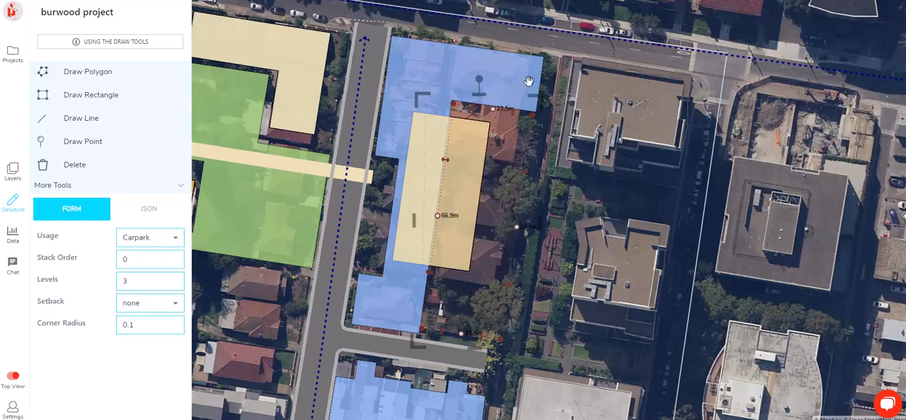
click(521, 80)
drag(523, 76, 533, 59)
click(511, 119)
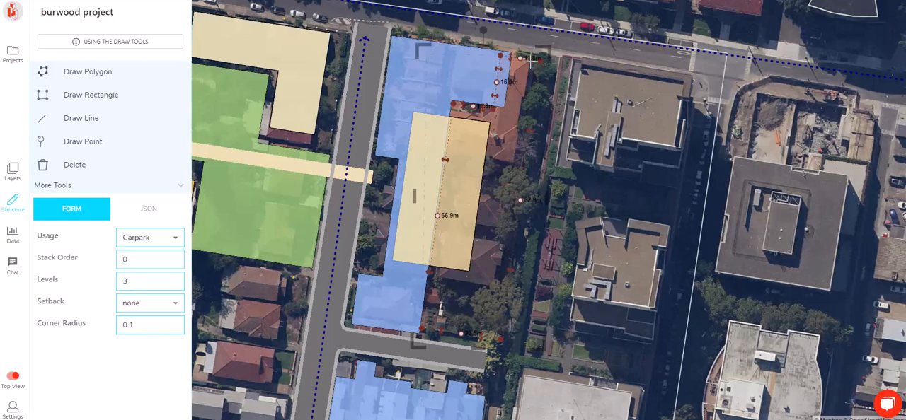
click(509, 93)
Raise the number of levels of the small residential block at the western end of the park and check the massing
scroll(400, 201, down, 3)
right_drag(365, 234, 694, 307)
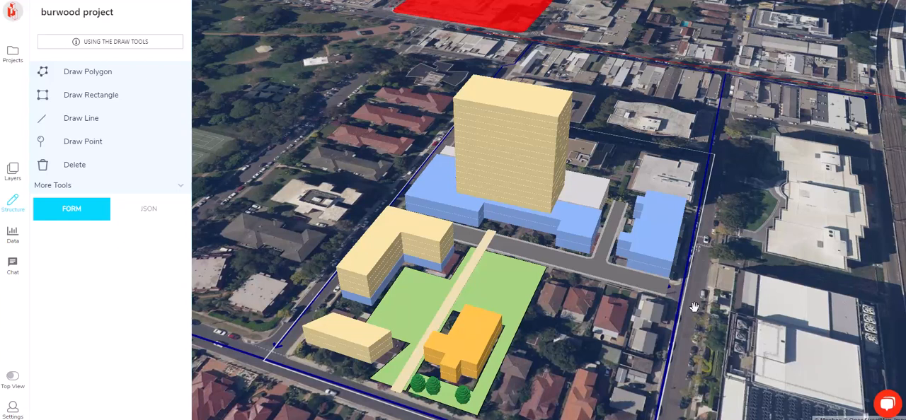
right_drag(673, 297, 265, 271)
scroll(260, 280, up, 3)
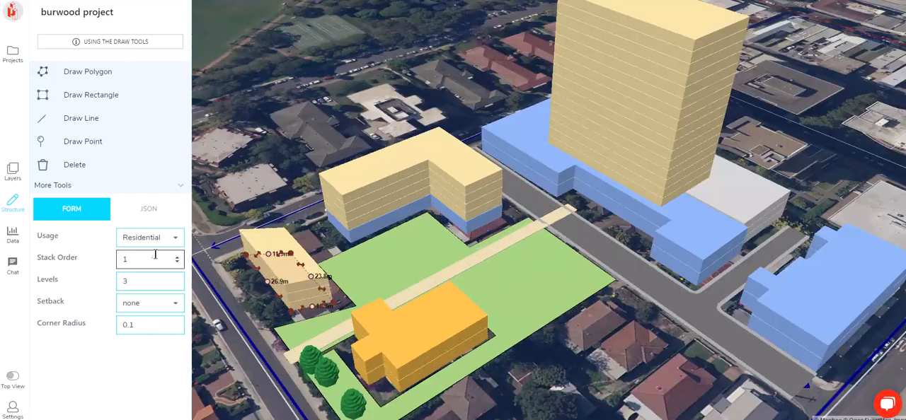
click(177, 277)
click(269, 182)
scroll(284, 187, down, 4)
right_drag(382, 193, 486, 163)
drag(501, 169, 561, 204)
scroll(563, 209, down, 3)
click(13, 376)
Share the project with the colleague's e-mail address at the view access level
click(13, 266)
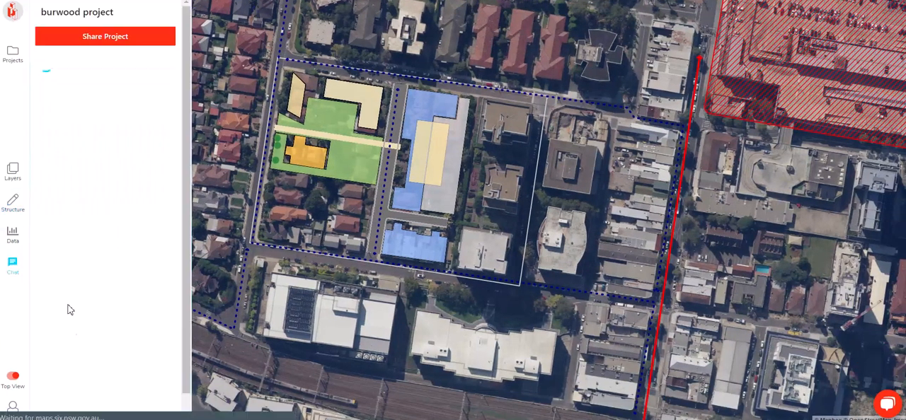
click(162, 36)
text(lucy)
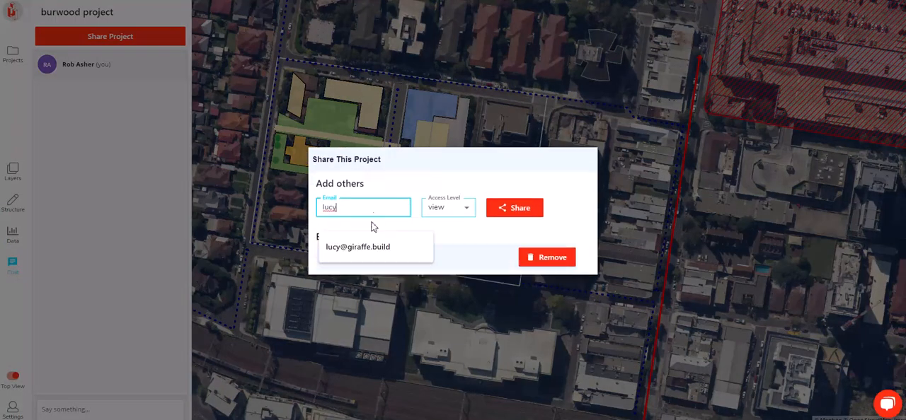
click(361, 247)
click(518, 210)
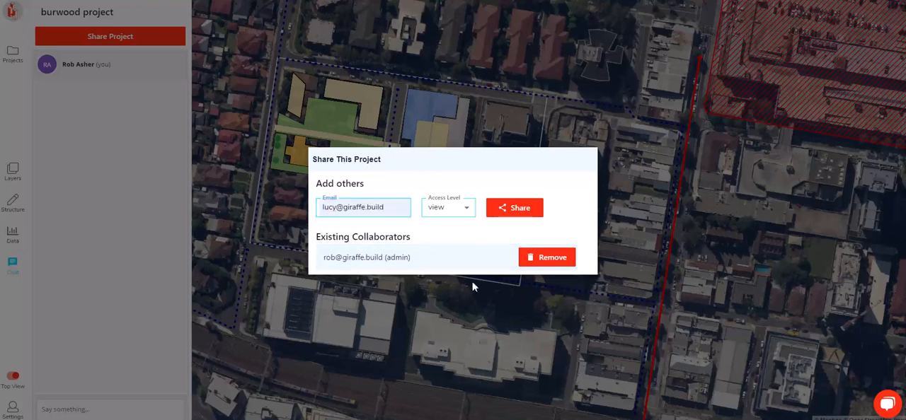
click(94, 390)
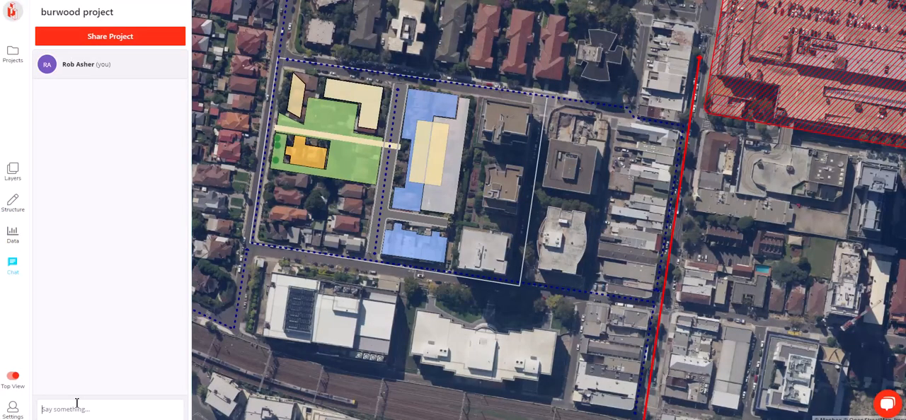
Send the colleague a chat message requesting a look, mentioning concerns about resi on the west, laneway character in the east and the westfield
click(76, 408)
text(Hey)
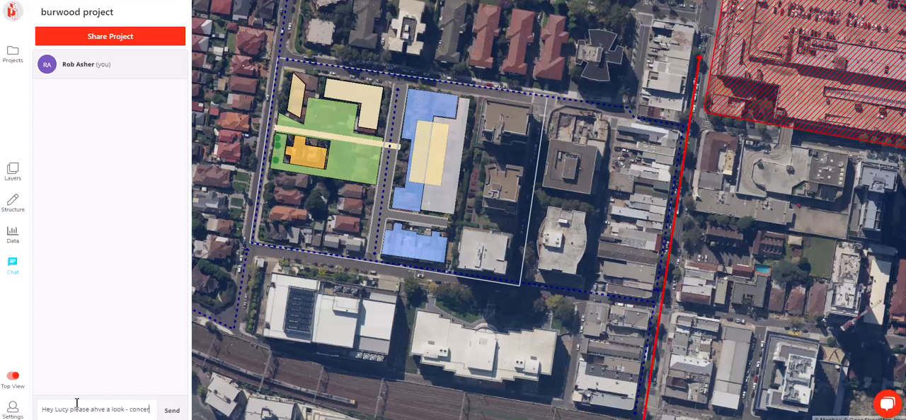
text(rend)
key(BackSpace)
key(BackSpace)
key(BackSpace)
text(ned about resi)
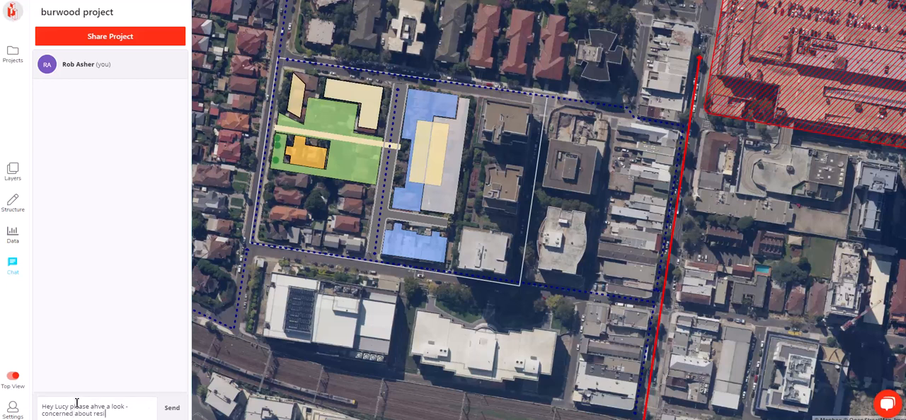
text( and making a laneway charater)
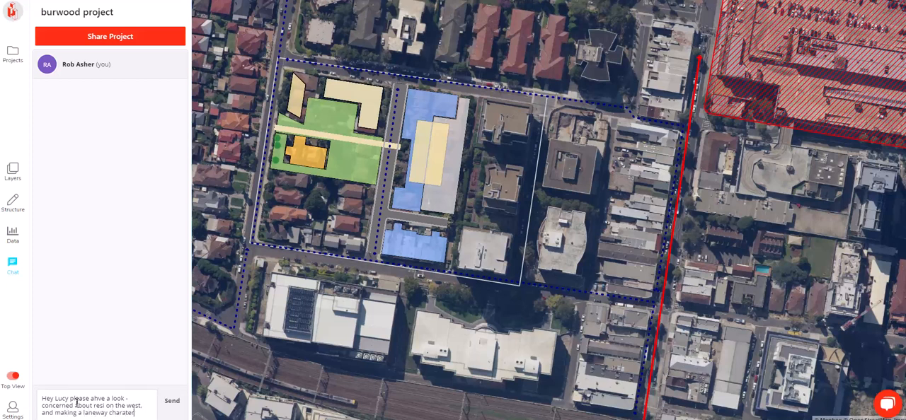
text(in the east. - Also do you know anythin)
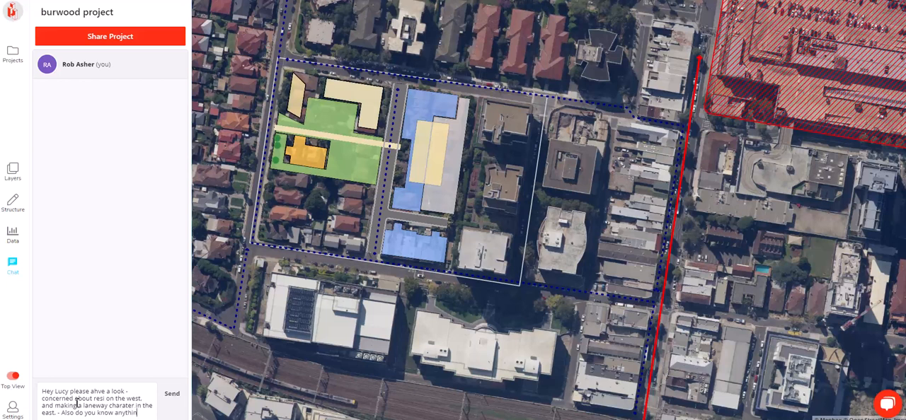
text(about the westfield)
key(Return)
Examine the finished massing in plan and from several 3D angles alongside the chat message
drag(310, 223, 356, 228)
drag(133, 344, 139, 361)
click(142, 352)
drag(361, 179, 371, 194)
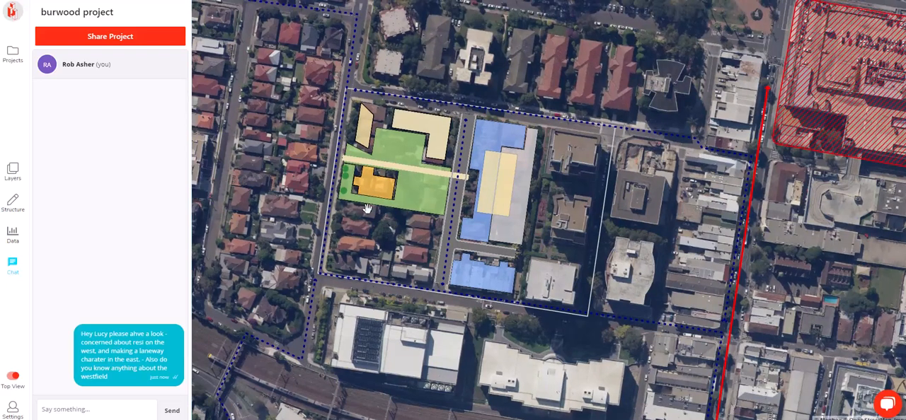
click(13, 375)
right_drag(393, 320, 459, 267)
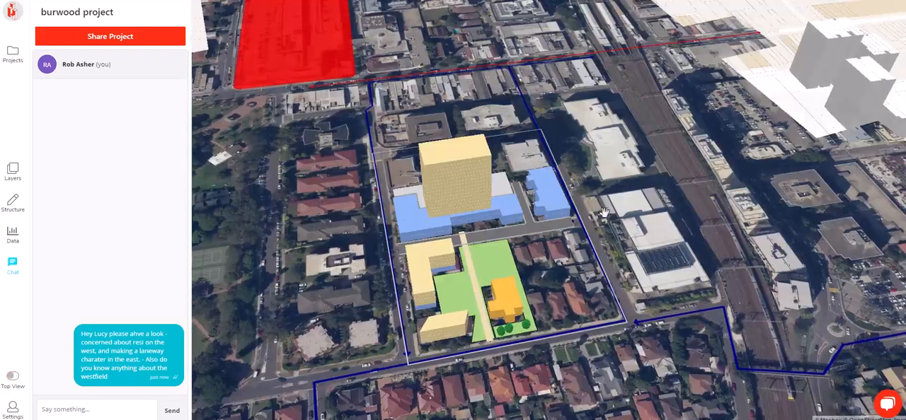
scroll(487, 245, up, 3)
right_drag(389, 324, 419, 307)
drag(450, 267, 486, 248)
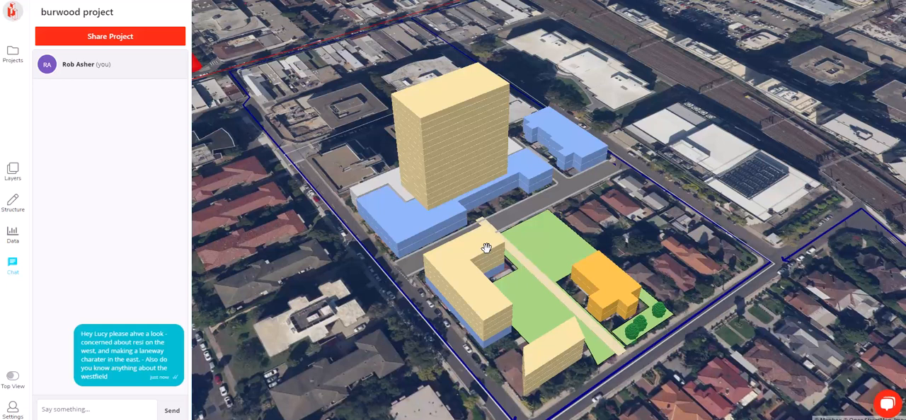
right_drag(486, 248, 498, 245)
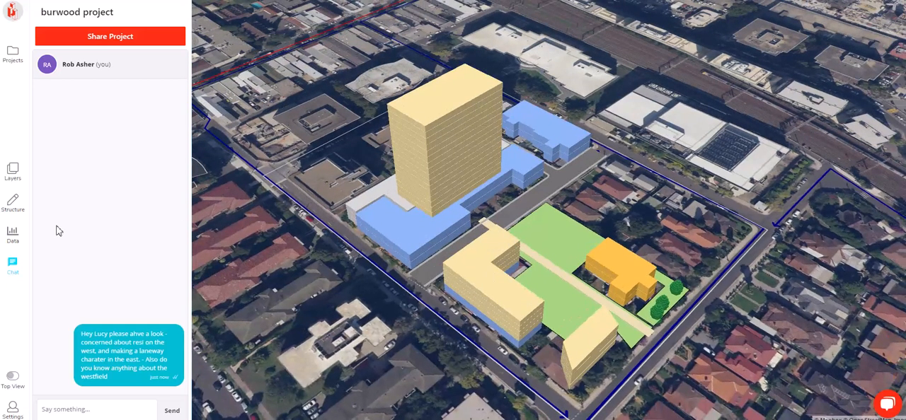
Show the project's urban, carbon and financial data and collapse the Carbon section
click(15, 183)
click(12, 204)
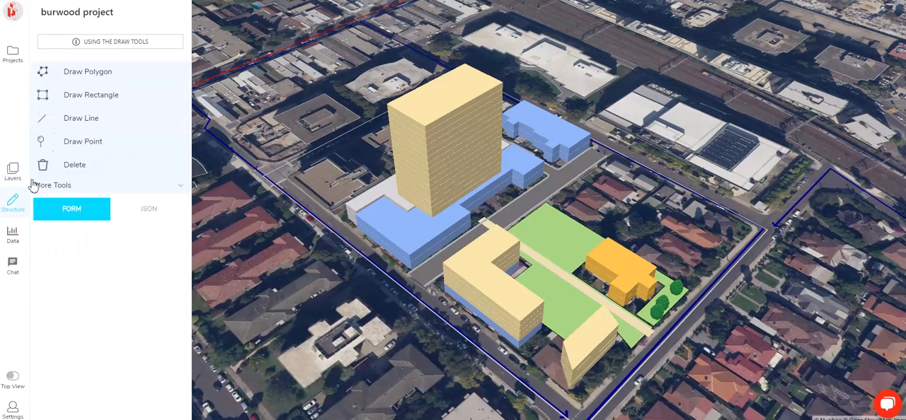
click(13, 235)
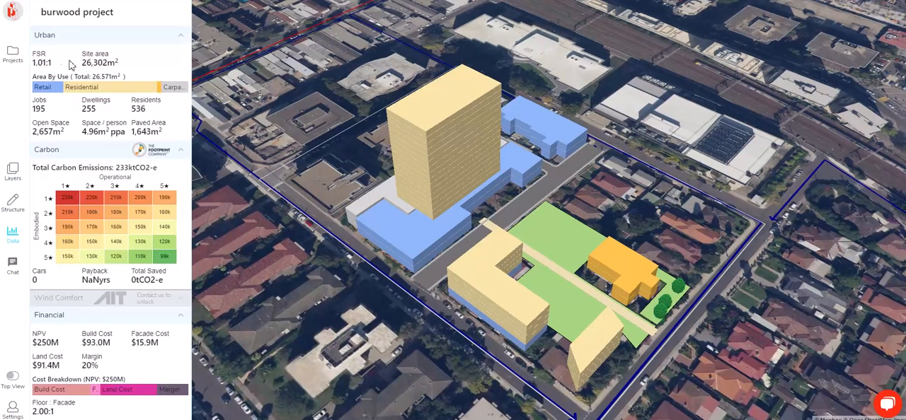
right_drag(448, 189, 458, 193)
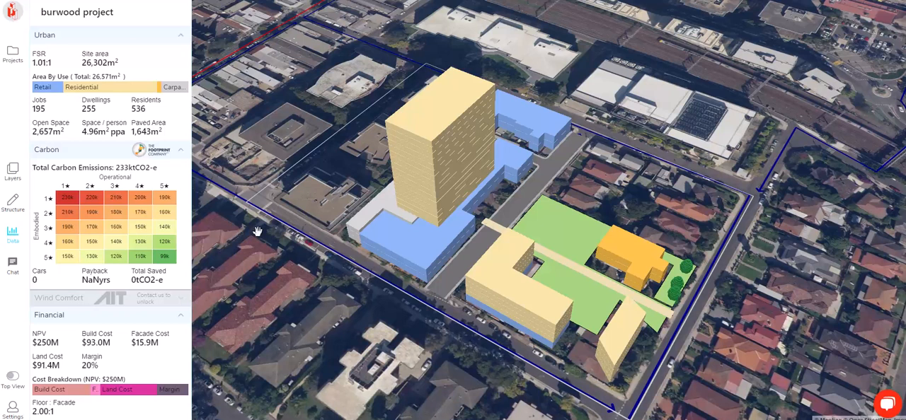
click(75, 151)
Examine the retail, residential, community and park massing from several 3D angles and distances alongside the urban and financial data
right_drag(562, 203, 620, 180)
right_drag(440, 293, 452, 286)
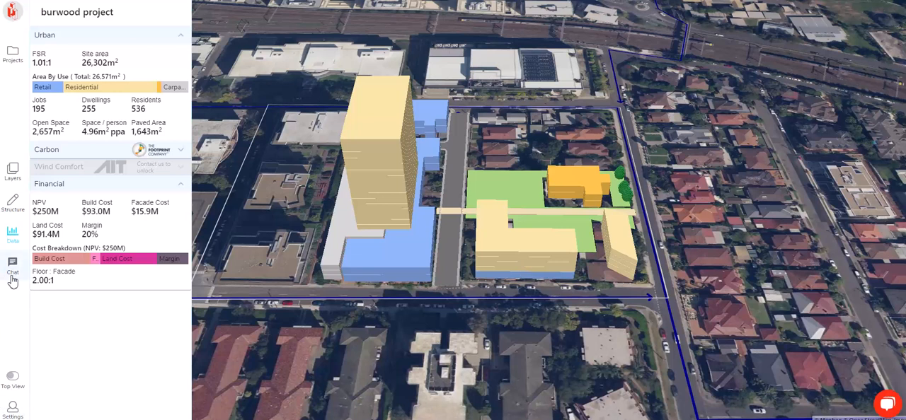
right_drag(760, 216, 634, 220)
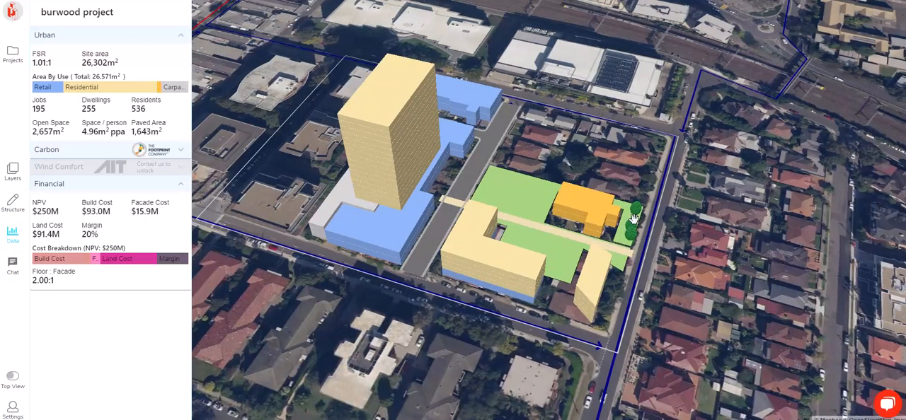
right_drag(674, 258, 501, 238)
scroll(544, 232, up, 5)
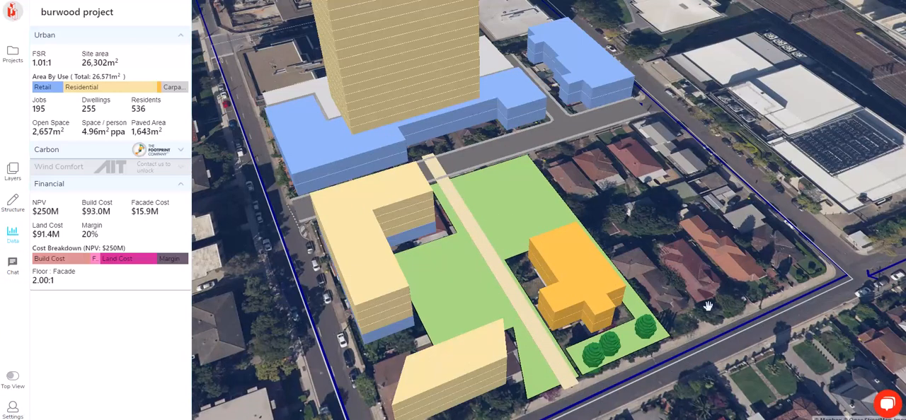
right_drag(721, 295, 465, 283)
right_drag(639, 283, 552, 248)
scroll(553, 248, down, 4)
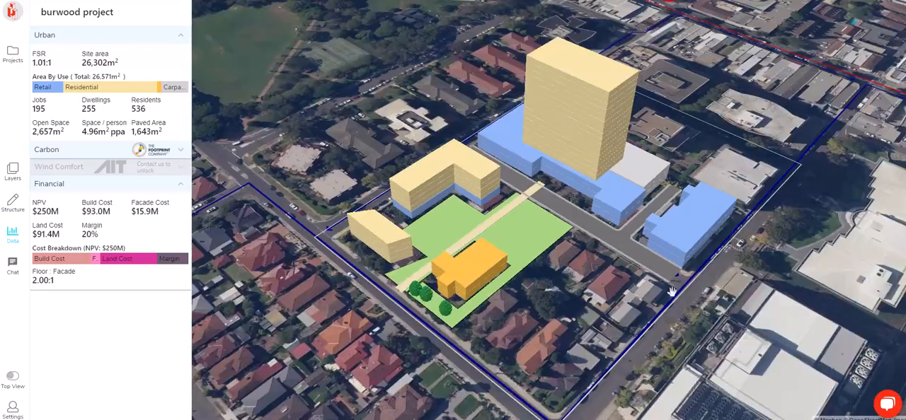
scroll(594, 245, down, 5)
scroll(616, 251, up, 3)
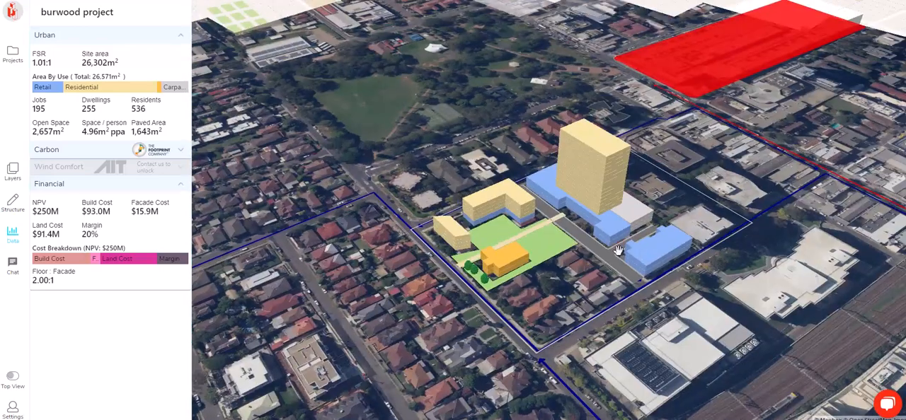
scroll(617, 250, up, 5)
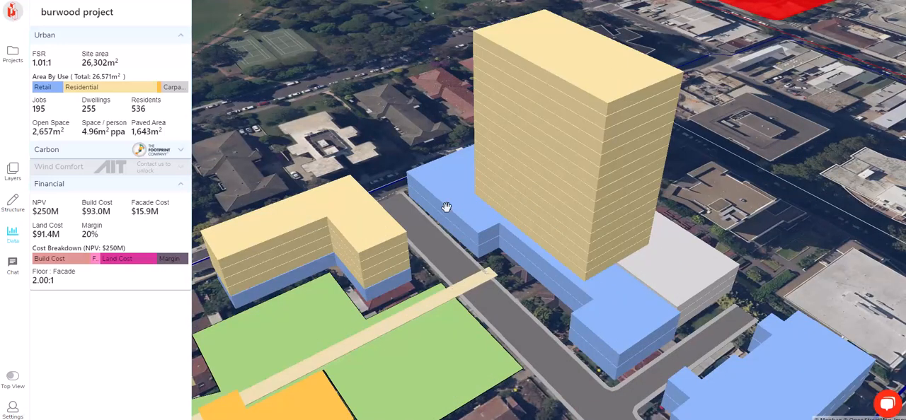
right_drag(561, 202, 568, 208)
drag(561, 286, 538, 222)
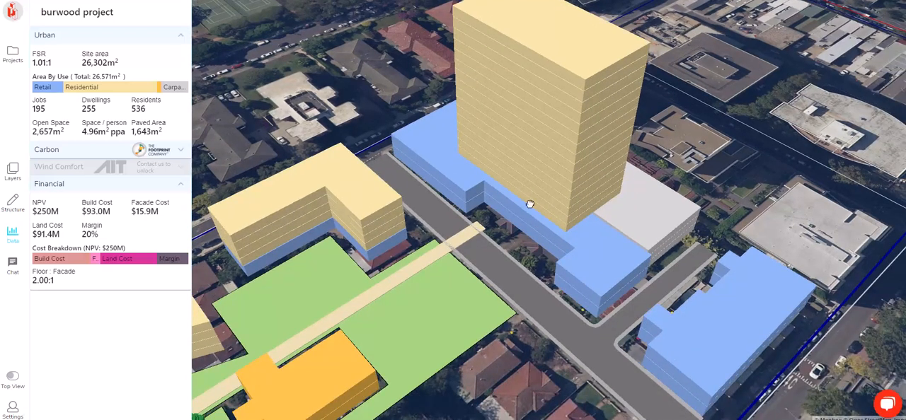
scroll(528, 213, down, 3)
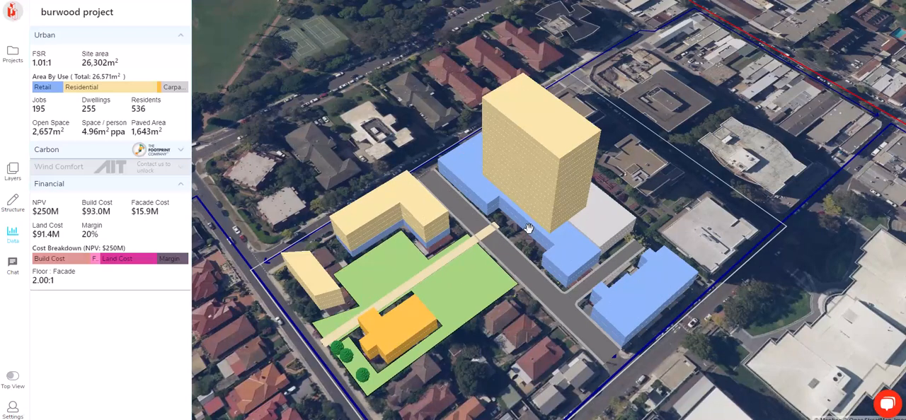